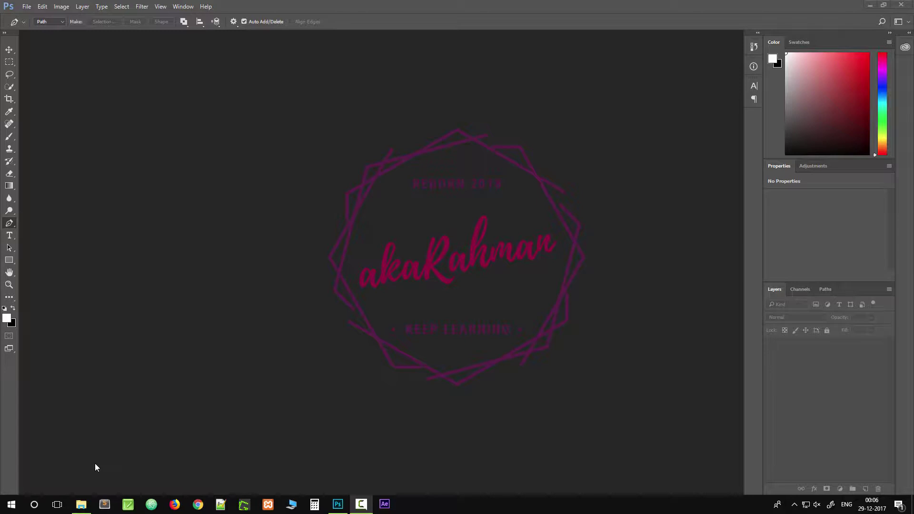
Look over the three photos in New folder in File Explorer, and return to Photoshop
mouse_move(84, 505)
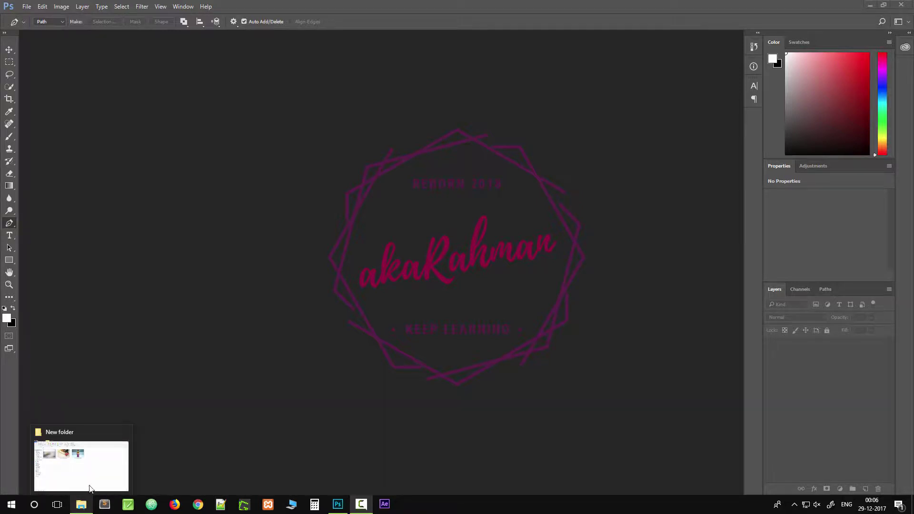
click(96, 468)
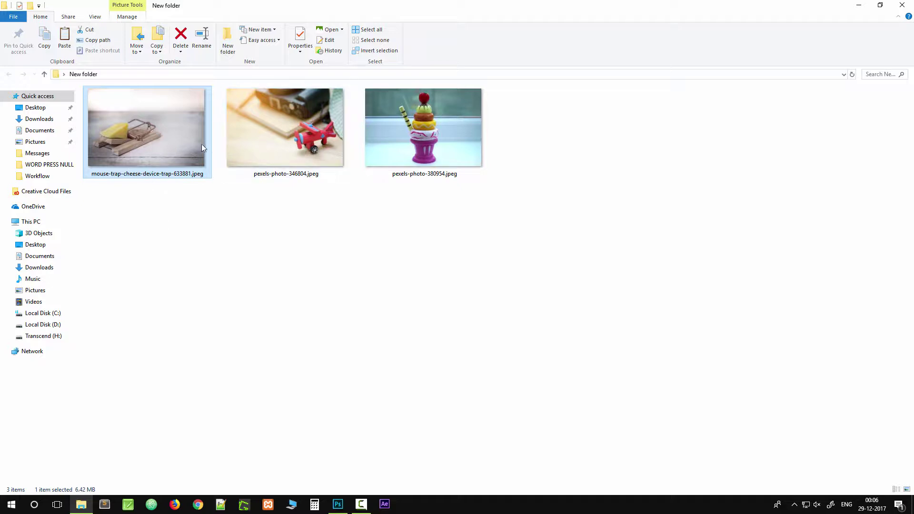
click(388, 145)
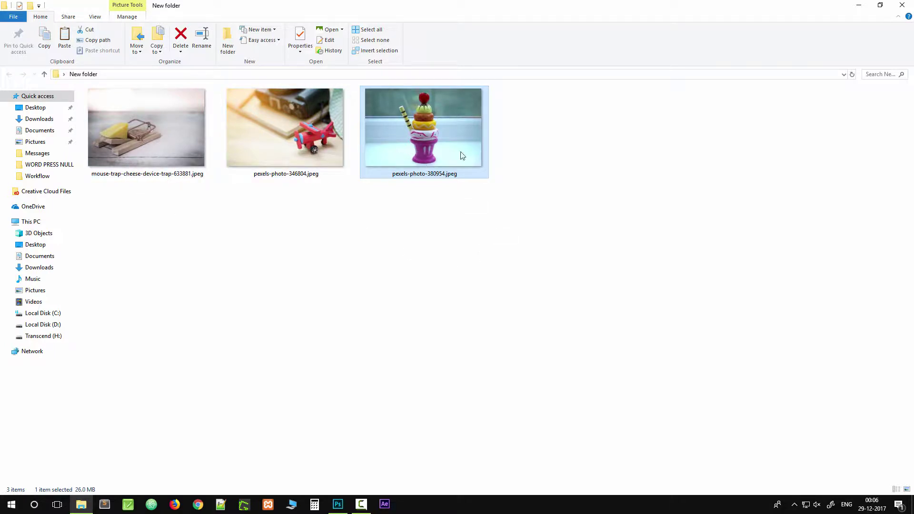
click(475, 302)
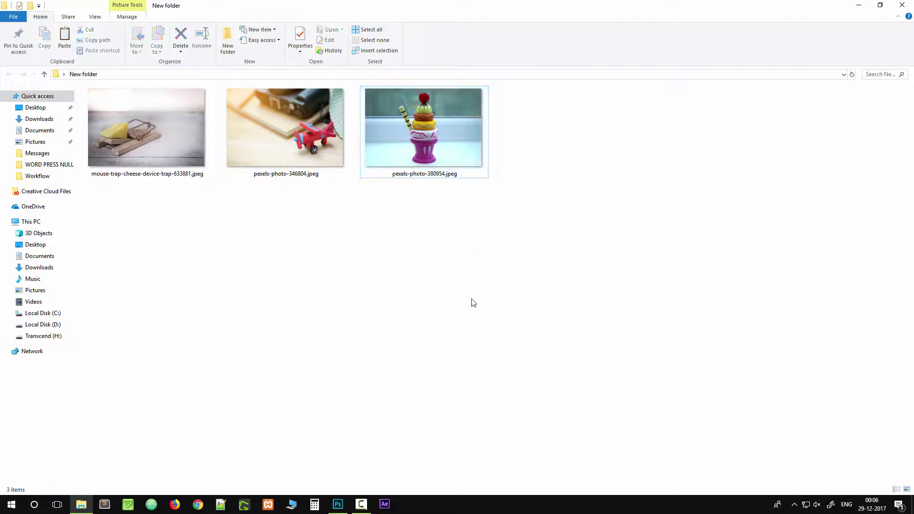
click(336, 508)
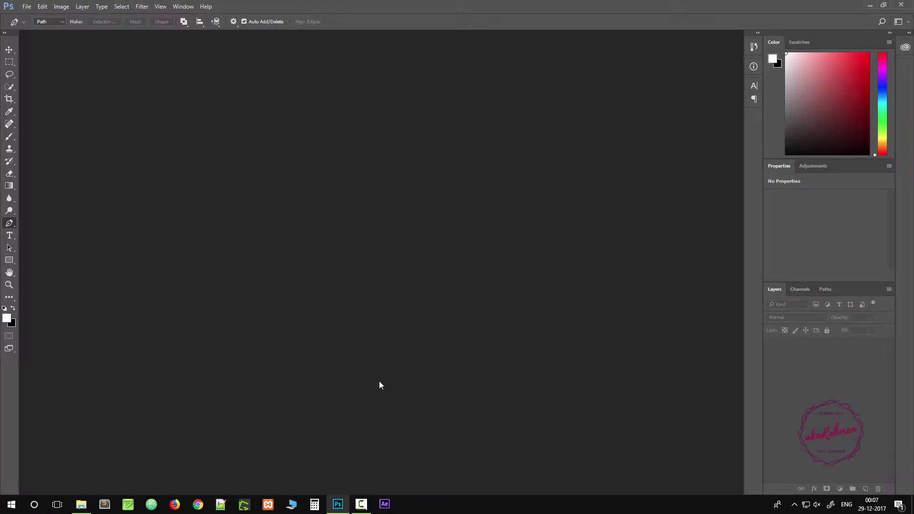
Switch to File Explorer and open mouse-trap-cheese-device-trap-633881.jpeg as a document in Photoshop
click(81, 504)
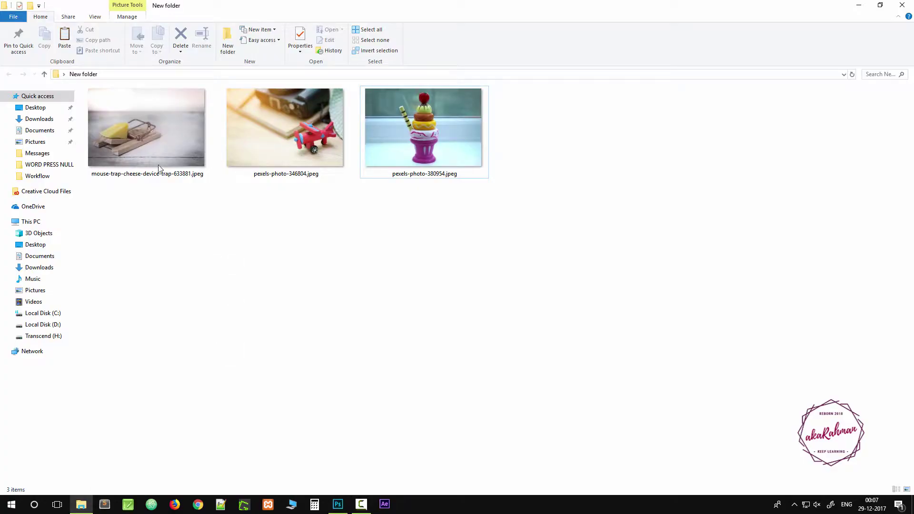
click(144, 146)
drag(124, 138, 363, 281)
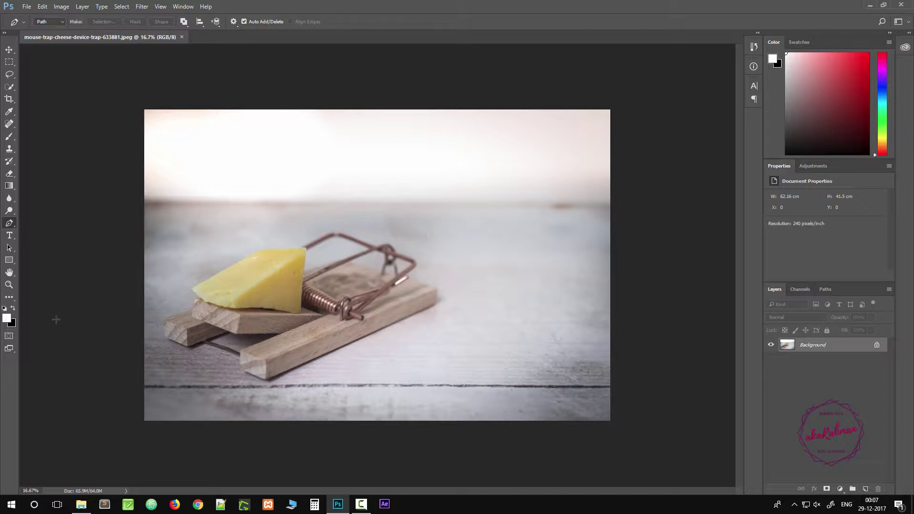
Duplicate the Background layer and delete the original locked layer
click(10, 49)
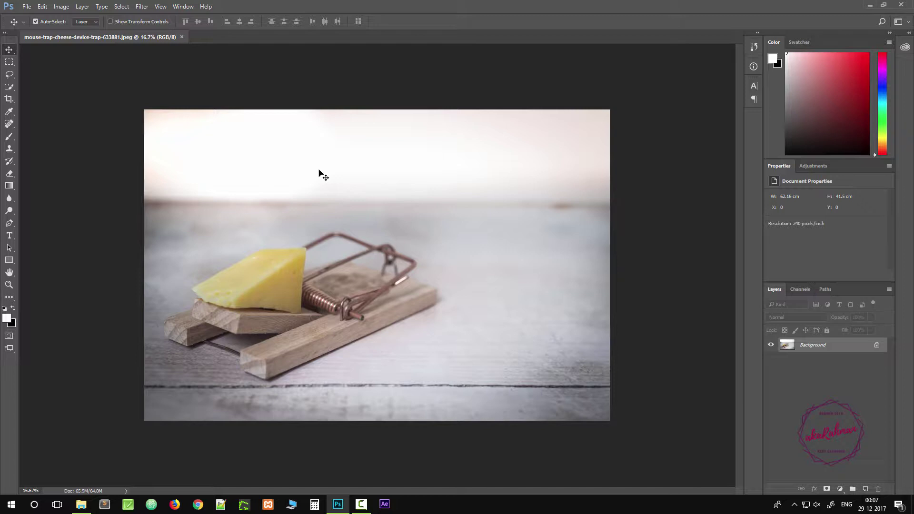
key(p)
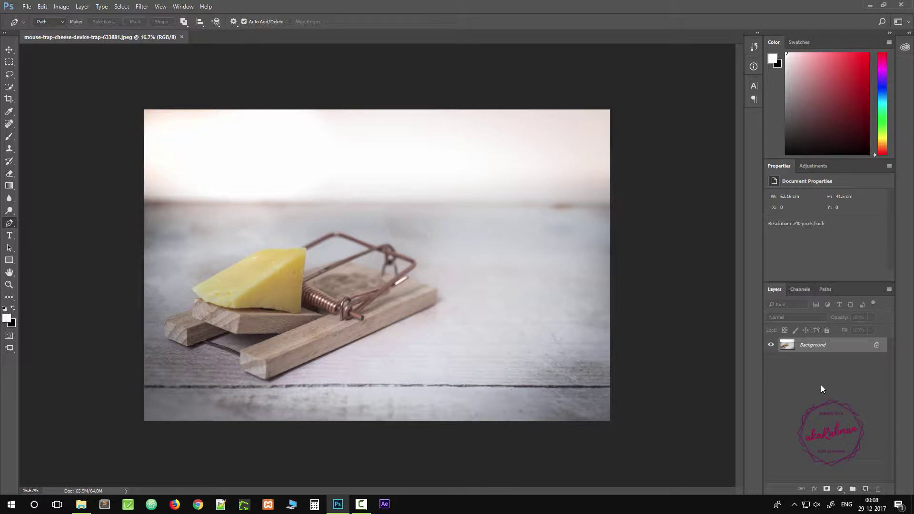
key(ctrl+j)
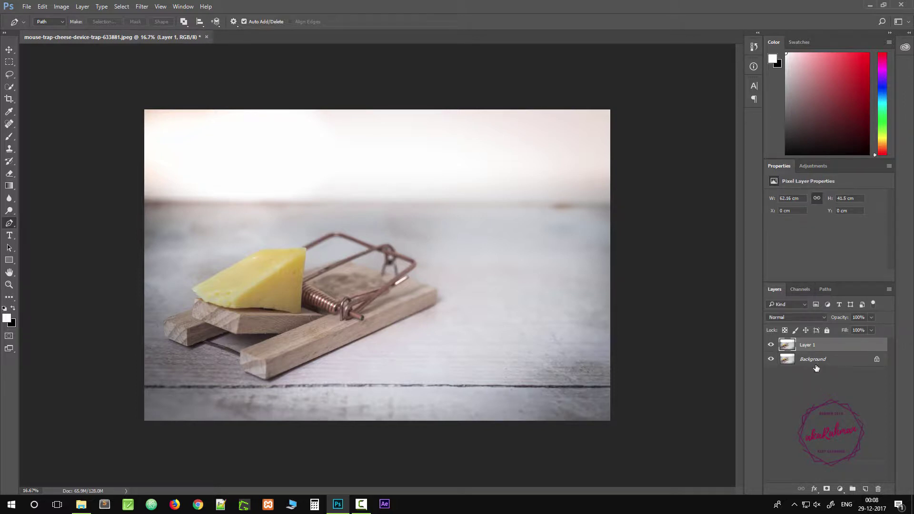
click(815, 362)
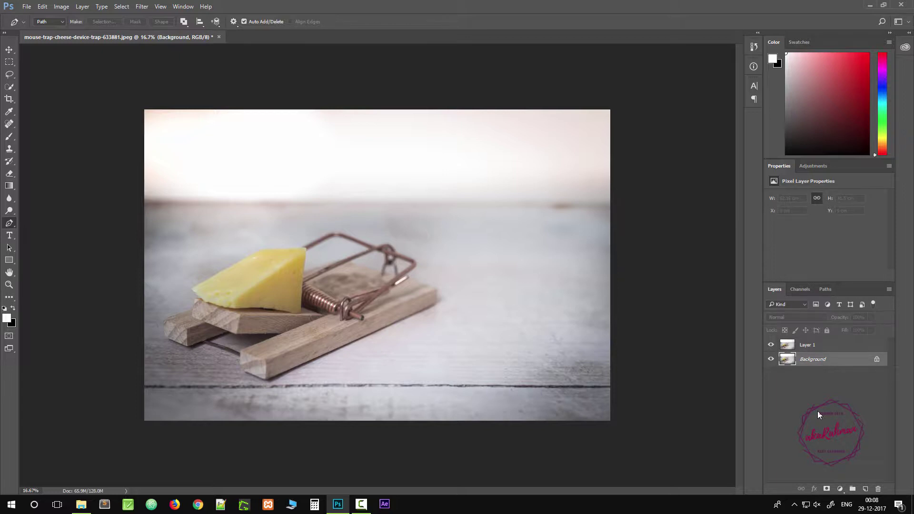
key(Delete)
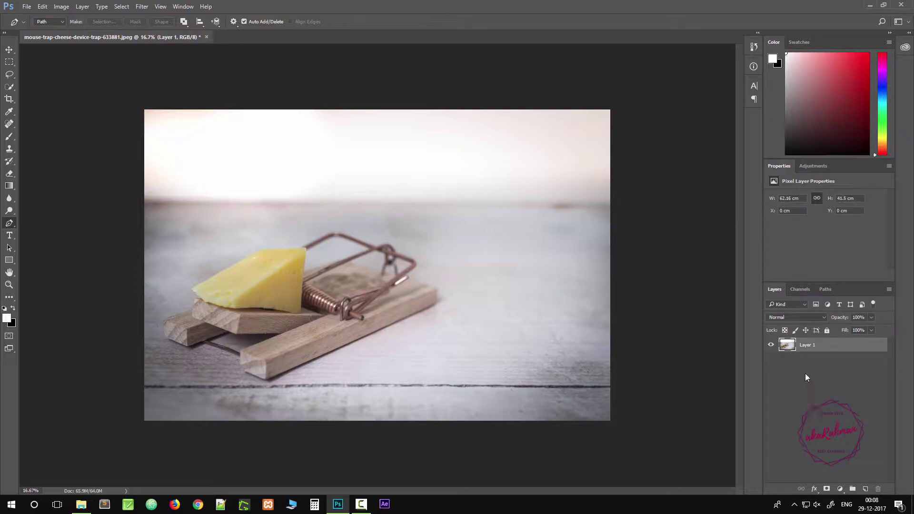
Rename the remaining photo layer IMAGE
double_click(810, 346)
text(IMAGE)
click(834, 377)
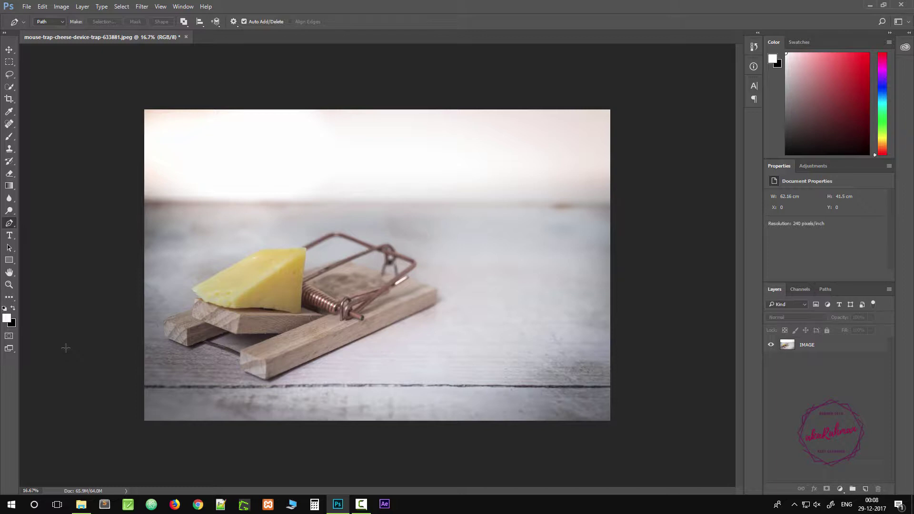
Add a white (ffffff) Solid Color fill layer, place it below the IMAGE layer, and select its mask
key(x)
click(840, 490)
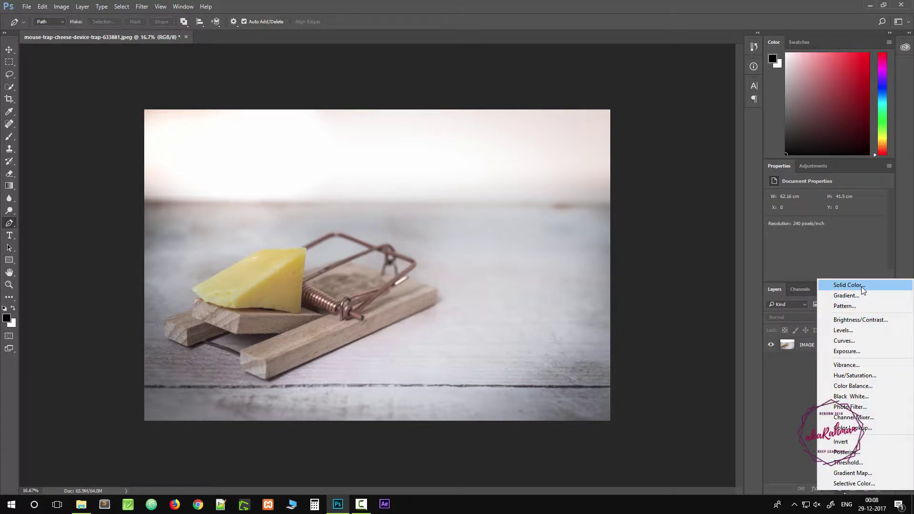
click(788, 417)
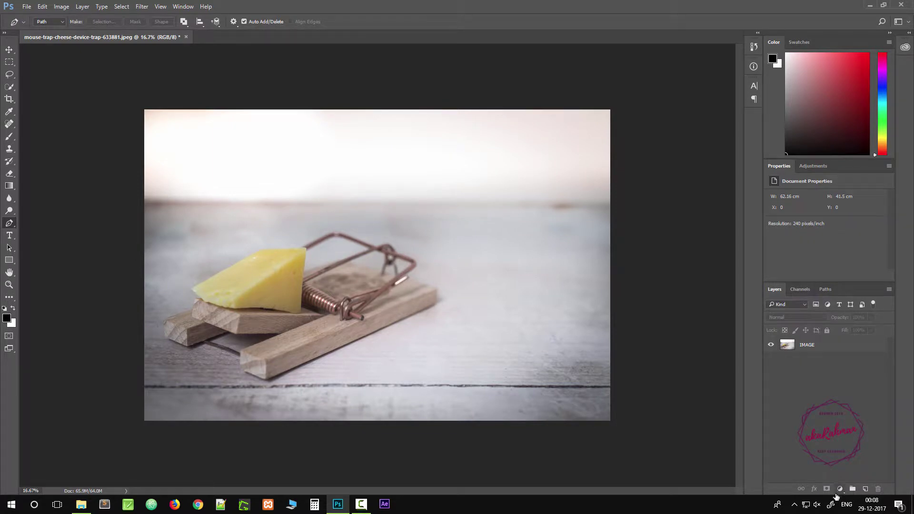
click(840, 491)
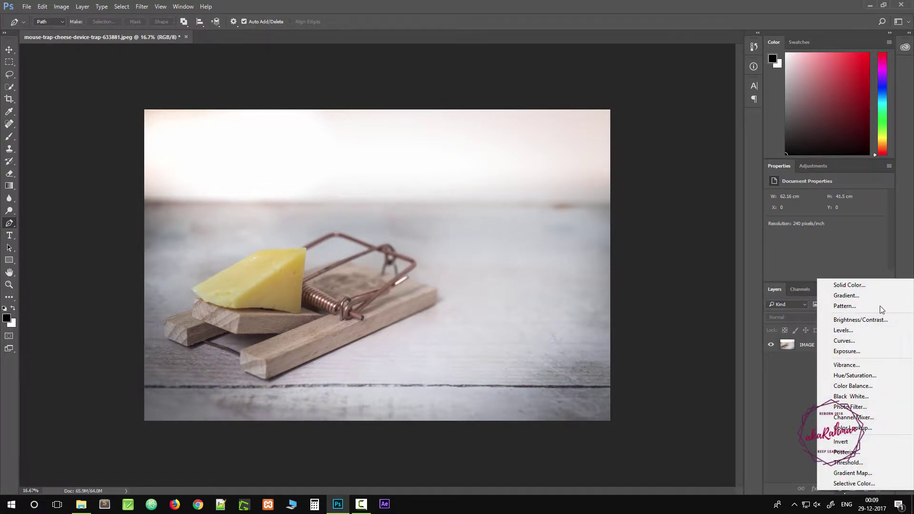
click(852, 286)
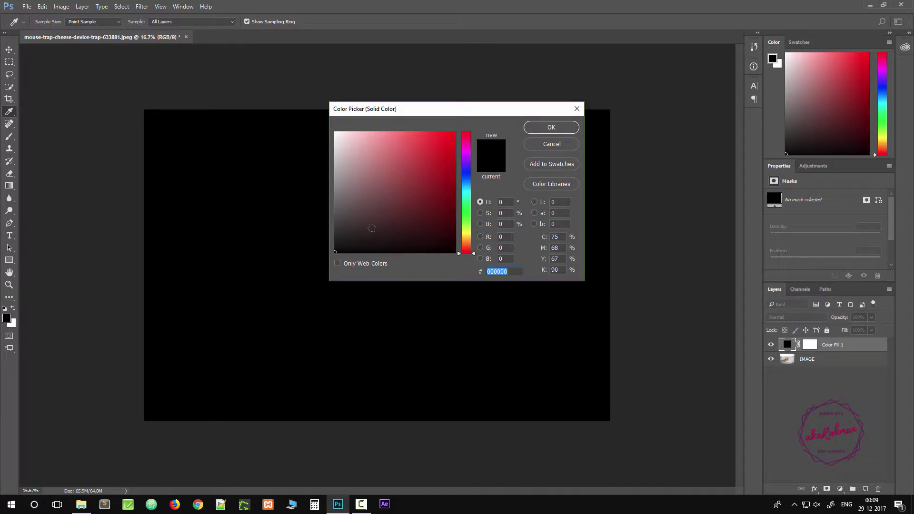
text(ffffff)
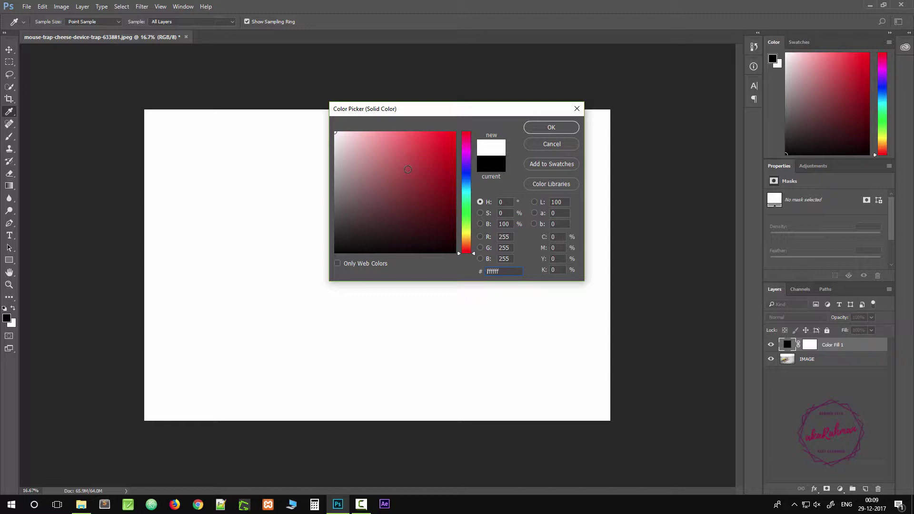
click(545, 127)
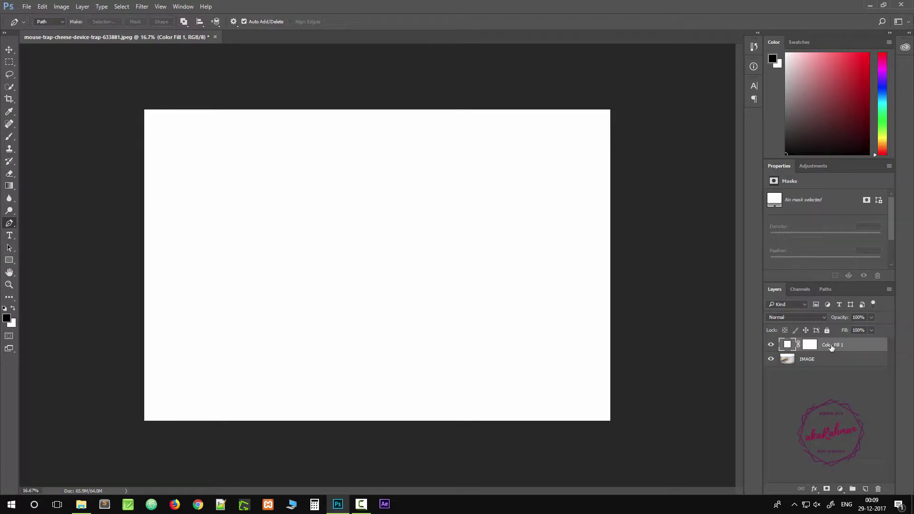
drag(832, 347, 832, 375)
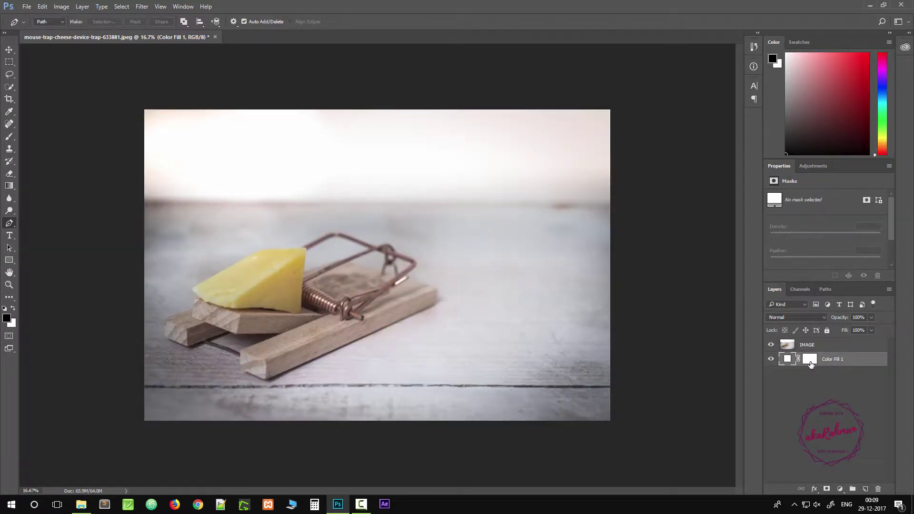
click(810, 361)
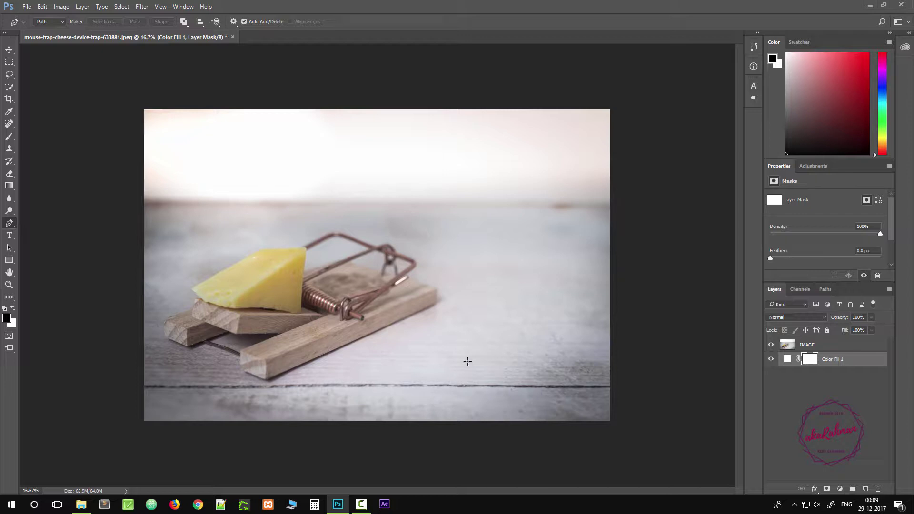
Start a Pen path beside the block under the cheese, tracing the rear plank's end and the block's underside to the front beam's near end
scroll(221, 375, up, 2)
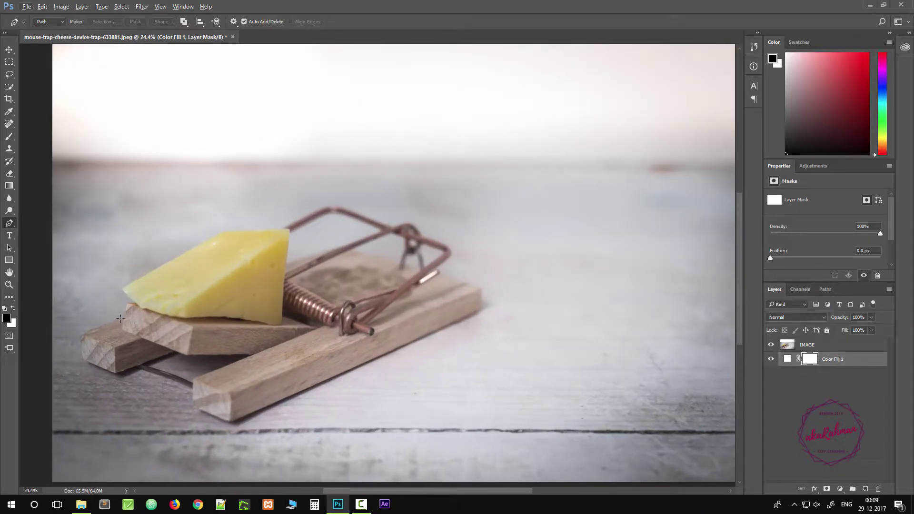
scroll(120, 320, up, 3)
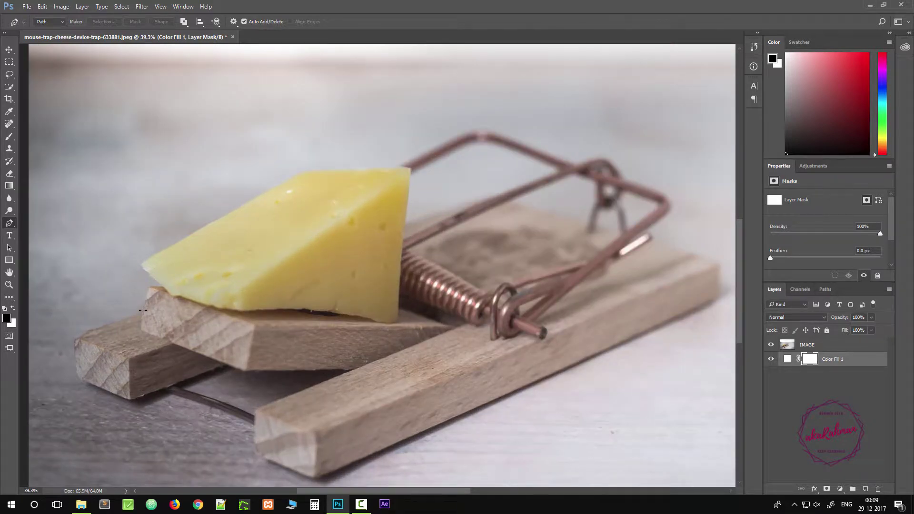
click(143, 312)
click(75, 341)
drag(129, 399, 163, 414)
alt+click(130, 401)
click(225, 365)
click(353, 370)
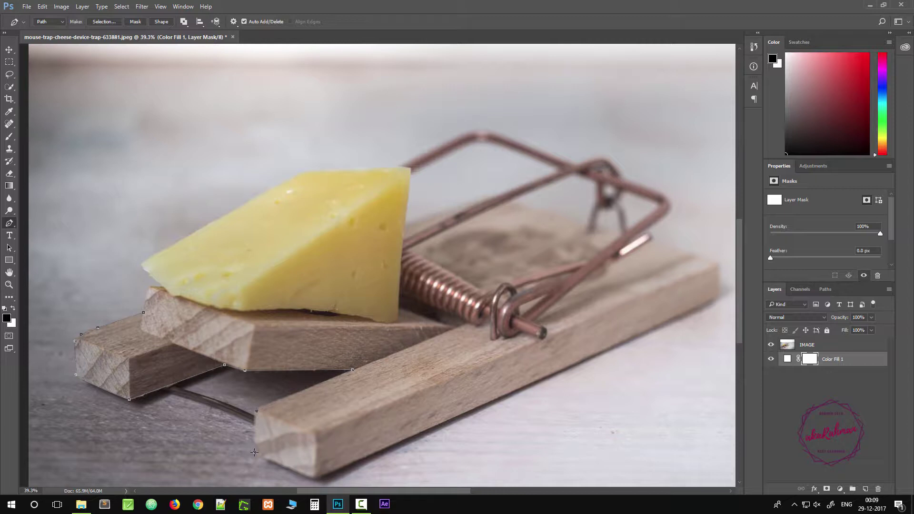
click(255, 452)
Continue the Pen path along the front beam's lower edge, around its far end, and back along the top edge to the metal rod
drag(511, 297, 469, 289)
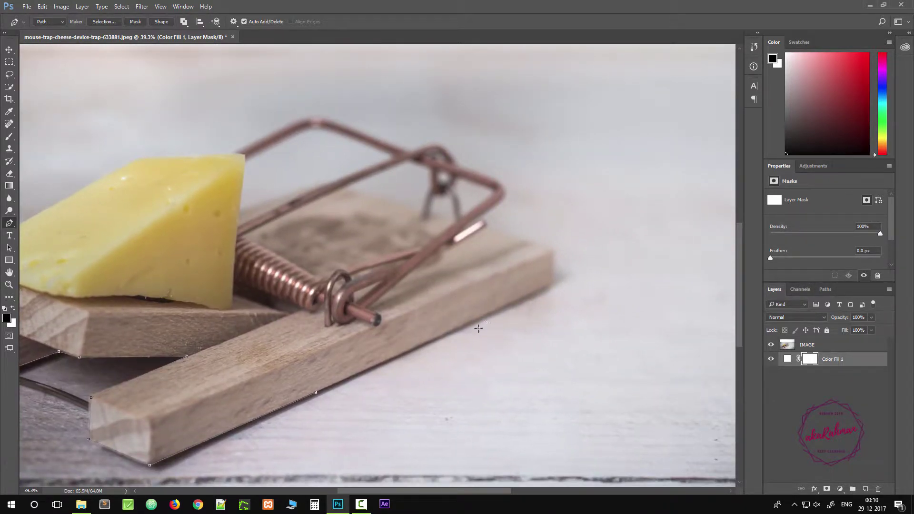
click(553, 283)
click(553, 250)
click(493, 229)
scroll(495, 230, up, 5)
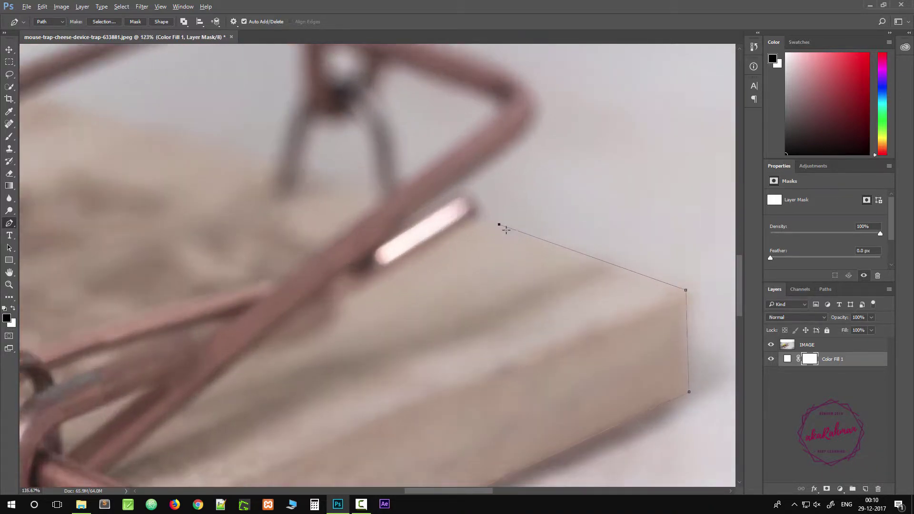
click(480, 217)
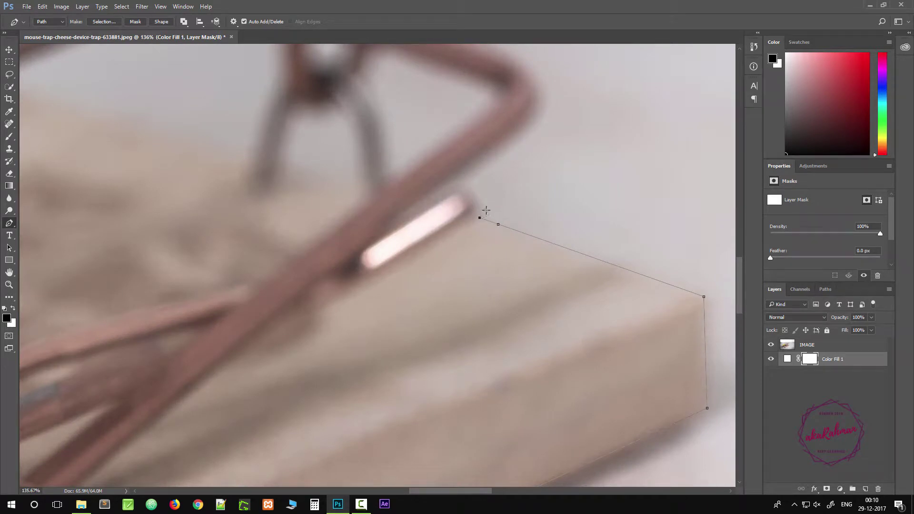
Curve the Pen path around the shiny rod's tip and the outer corner of the wire frame
drag(463, 189, 438, 186)
alt+click(463, 189)
click(527, 132)
drag(557, 141, 537, 285)
drag(482, 226, 405, 200)
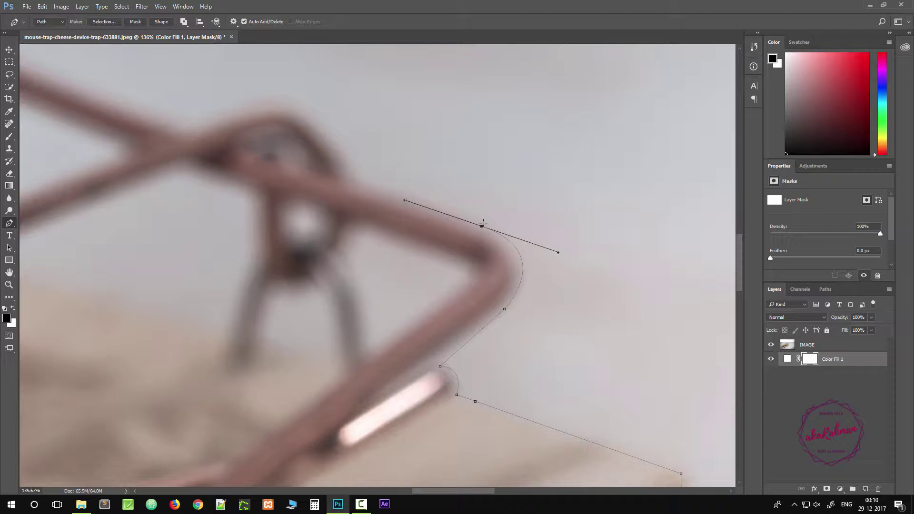
Continue the Pen path over the wire loop, along the upper wire, and around its top bend
click(356, 181)
drag(188, 130, 57, 206)
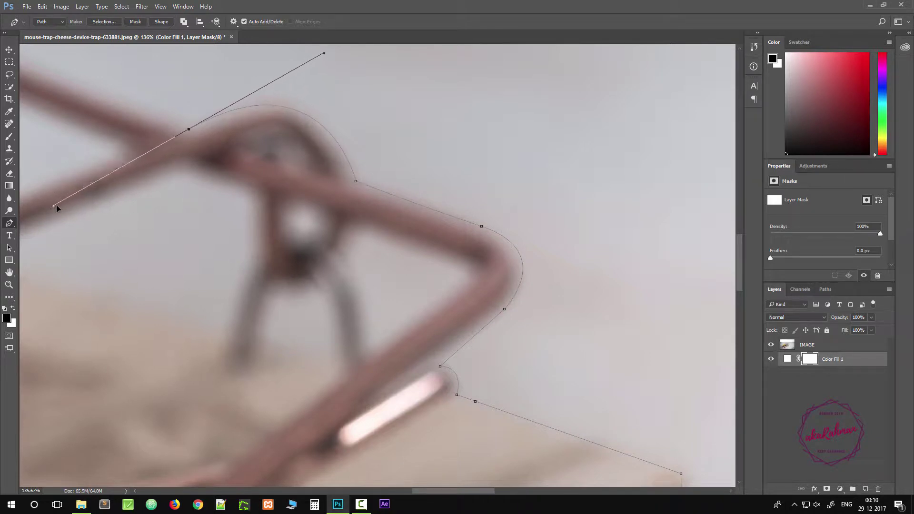
alt+click(189, 129)
drag(113, 107, 461, 280)
click(267, 196)
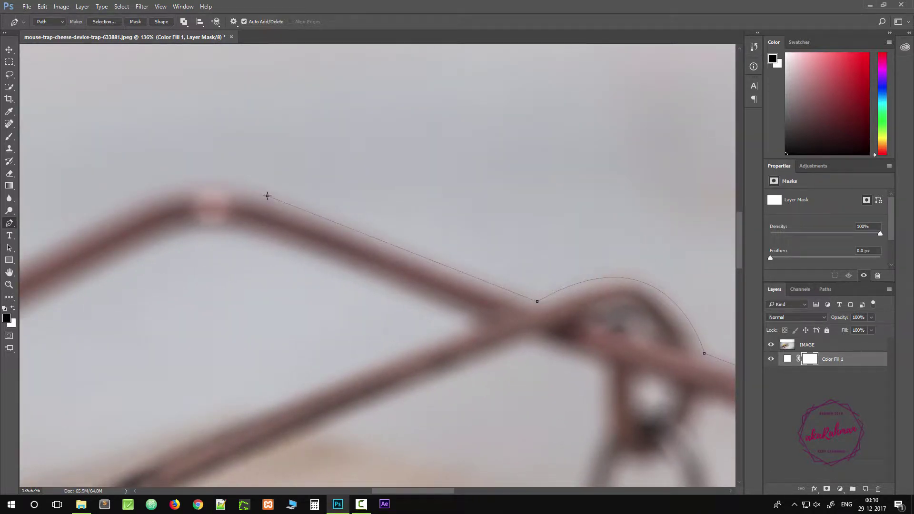
drag(134, 202, 60, 238)
alt+click(134, 202)
Trace the Pen path down the wire to the cheese, across its top edge, and down its slope to the pointed tip
drag(117, 291, 541, 151)
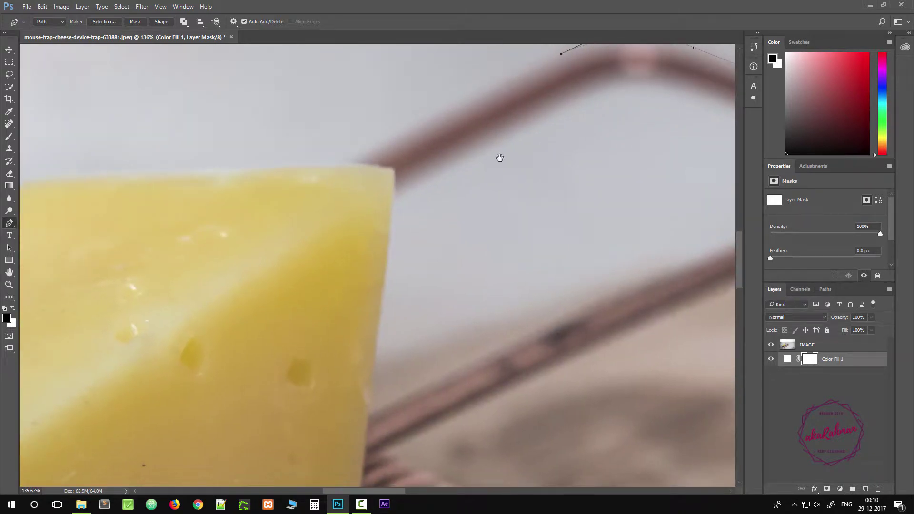
click(342, 164)
click(72, 176)
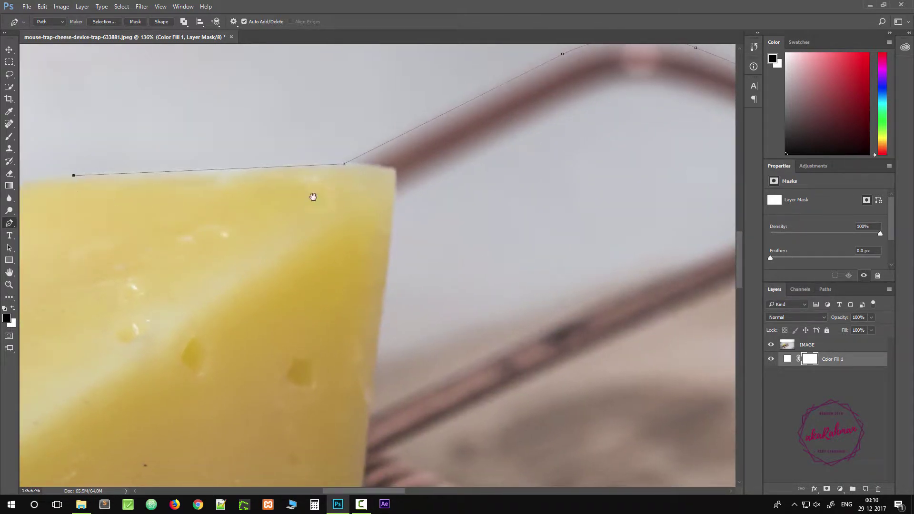
drag(67, 197, 490, 188)
click(447, 171)
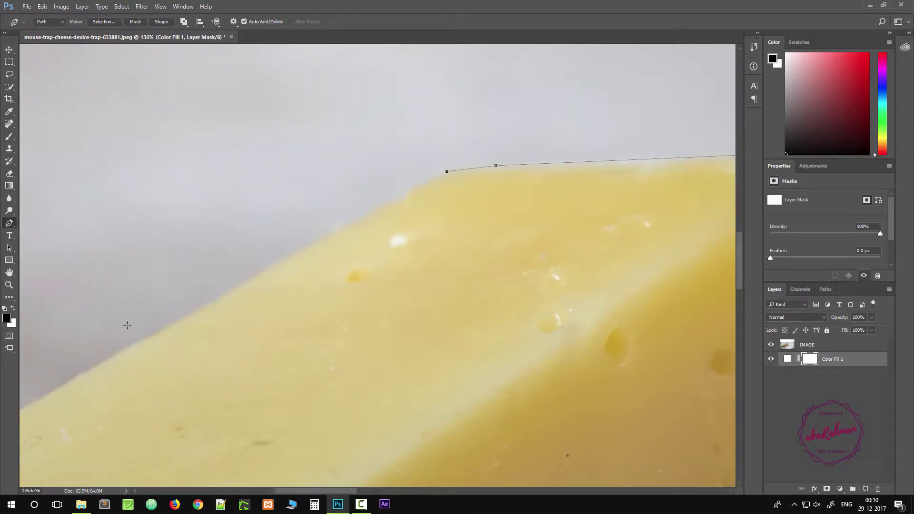
click(97, 366)
drag(108, 404, 549, 171)
click(335, 253)
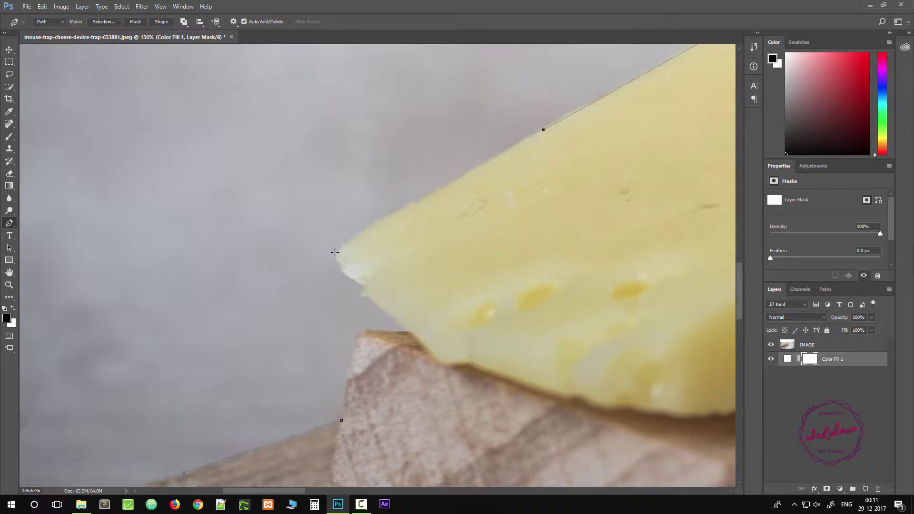
Trace the Pen path under the cheese's tip and around the upper corner of the wooden block beneath it
click(410, 330)
drag(415, 335, 433, 352)
alt+click(410, 330)
click(369, 330)
drag(353, 346, 350, 362)
alt+click(354, 346)
scroll(359, 397, down, 2)
scroll(360, 397, down, 3)
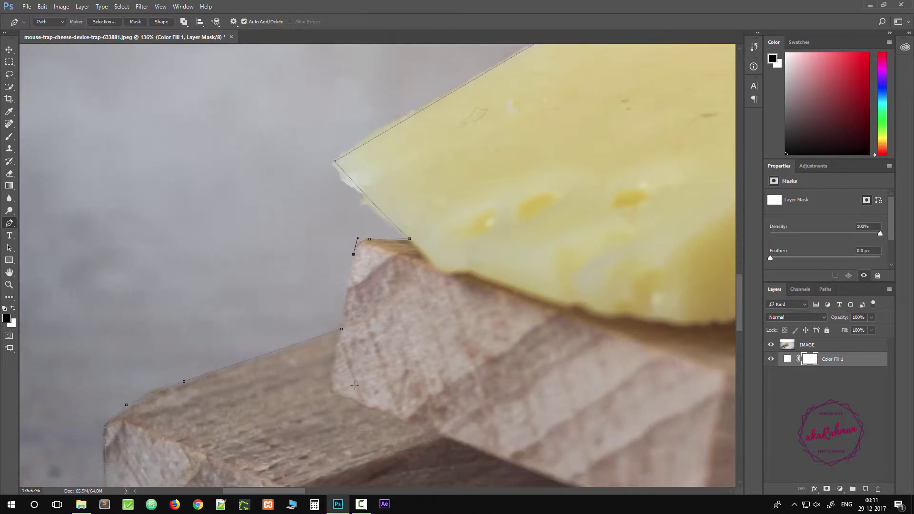
Close the Pen path where the raised block meets the lower wooden block and convert the path to a selection
click(342, 322)
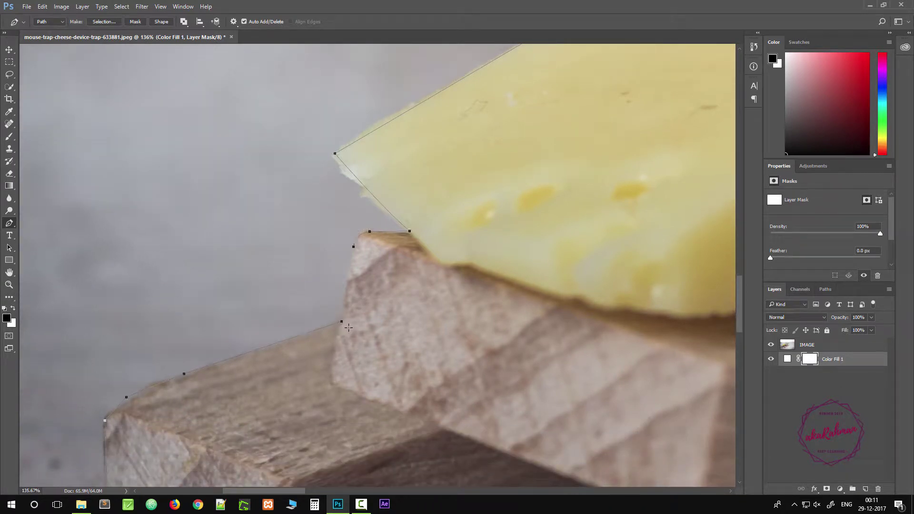
scroll(445, 354, down, 6)
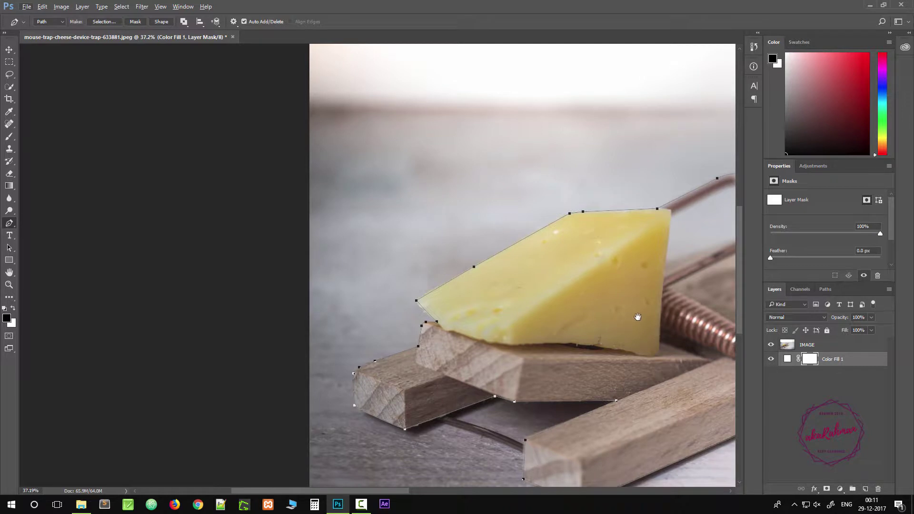
drag(639, 317, 491, 288)
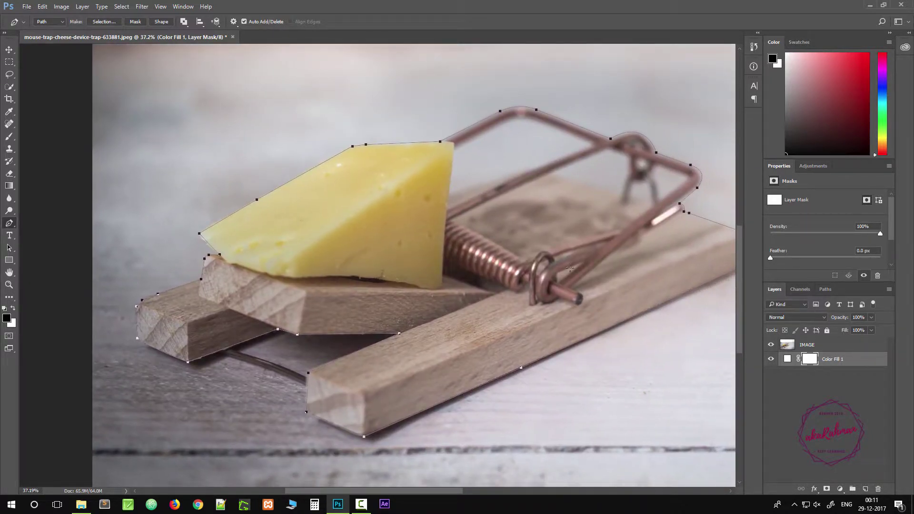
scroll(639, 317, up, 2)
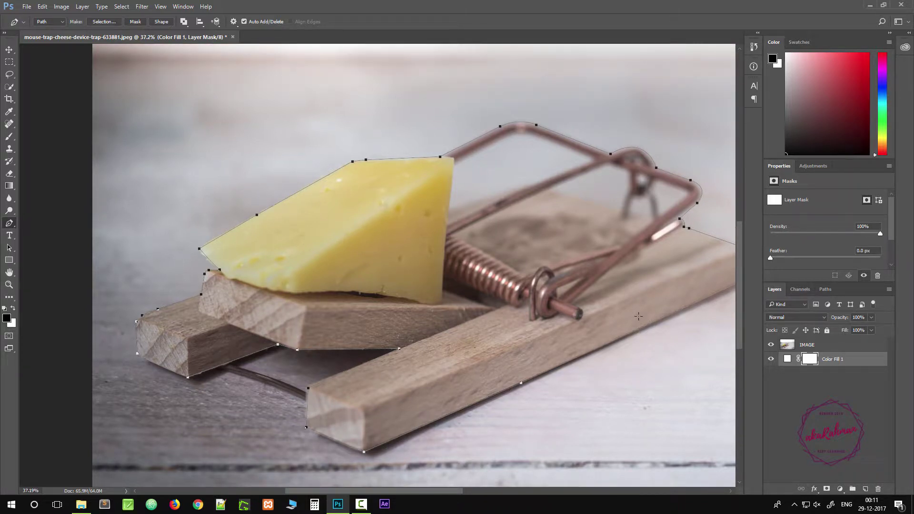
key(ctrl+Return)
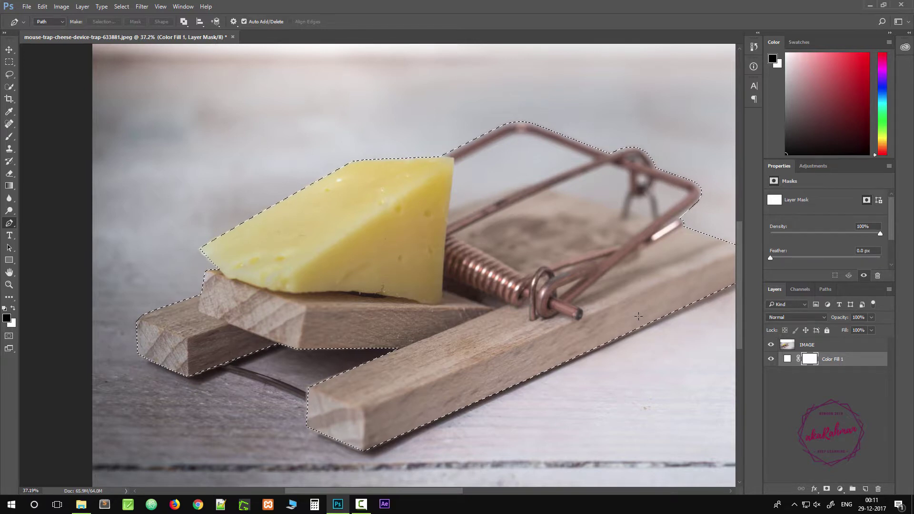
Fill the selected area with black on the Color Fill 1 mask, deselect, and move that layer above IMAGE
key(alt+BackSpace)
key(ctrl+d)
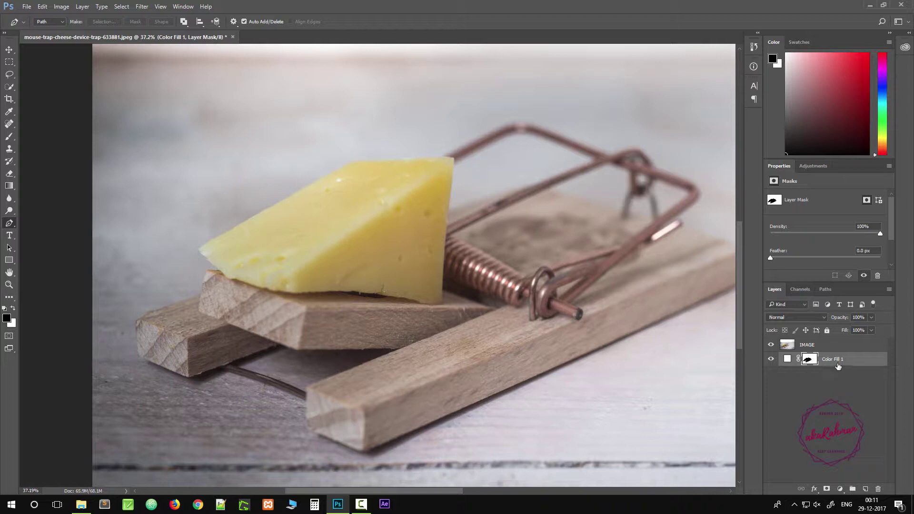
drag(834, 365, 846, 341)
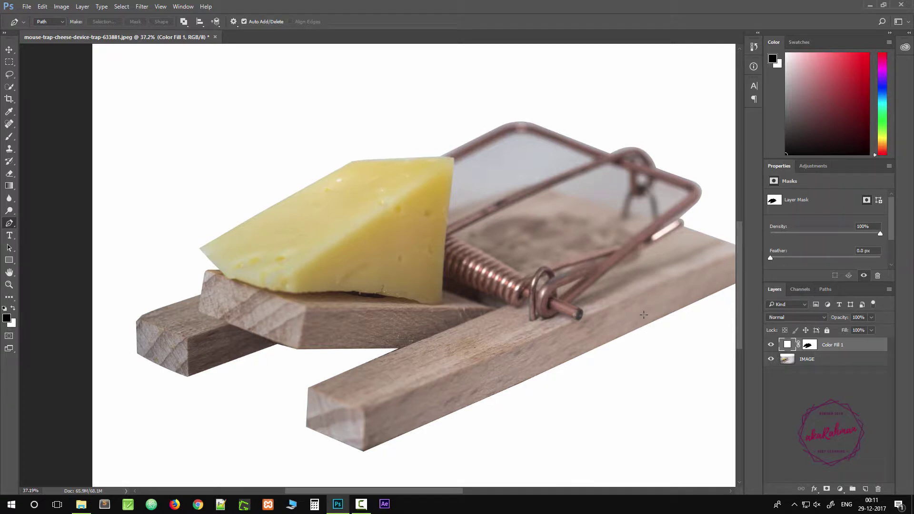
Begin a Pen path inside the wire frame with a curve from the cheese's upper corner to the crossing of the wires
scroll(536, 255, up, 3)
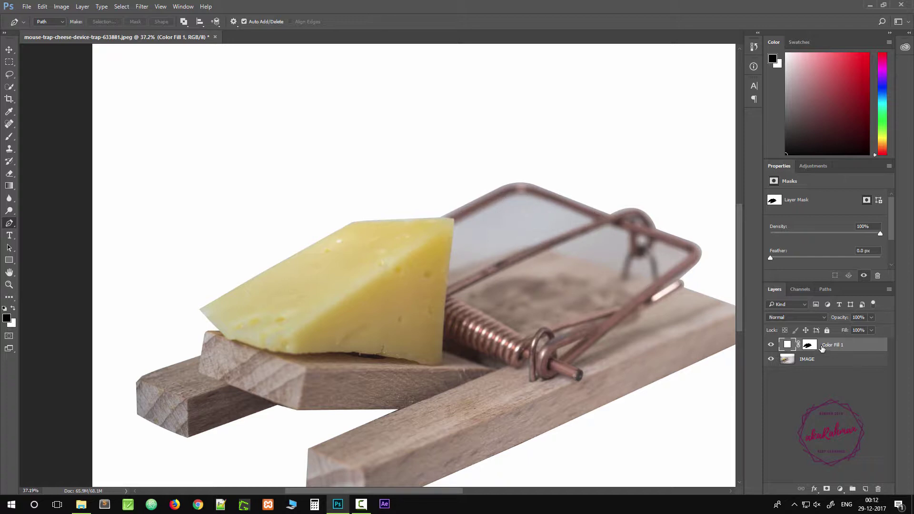
drag(814, 347, 863, 368)
key(x)
scroll(275, 359, down, 1)
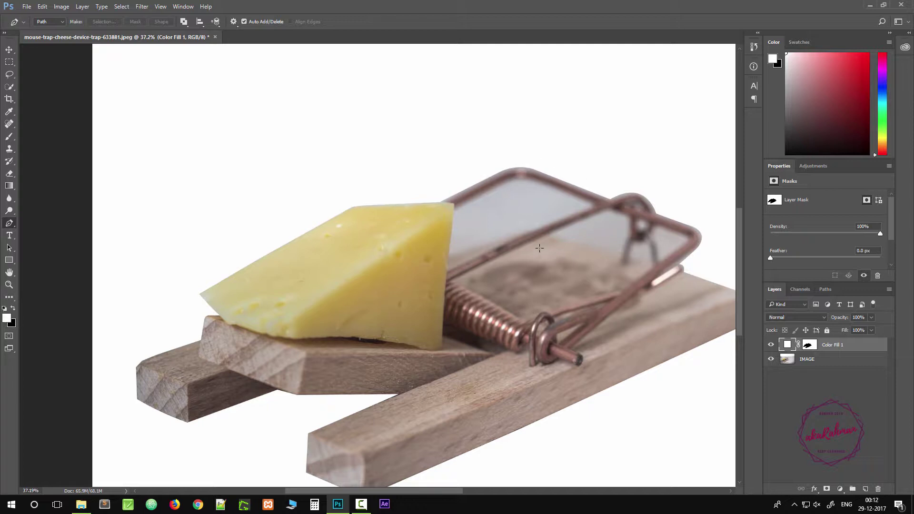
scroll(576, 211, up, 4)
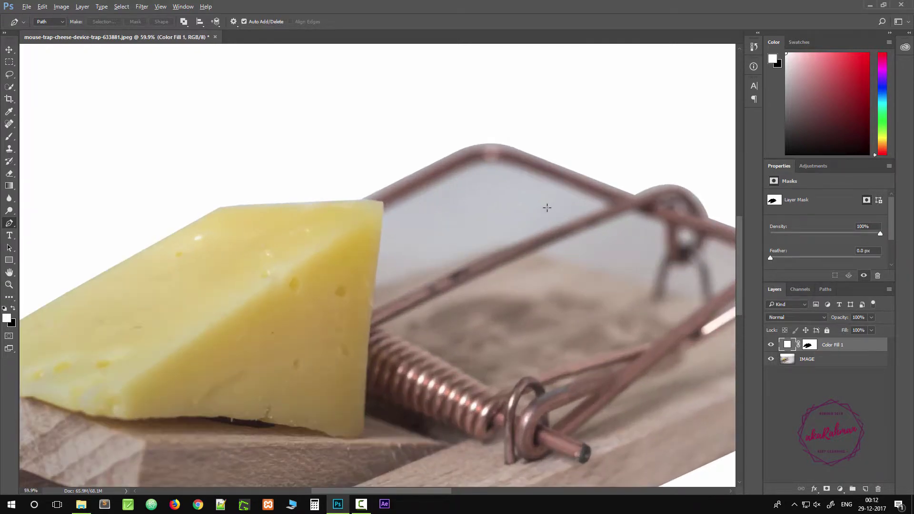
click(384, 215)
drag(606, 204, 715, 274)
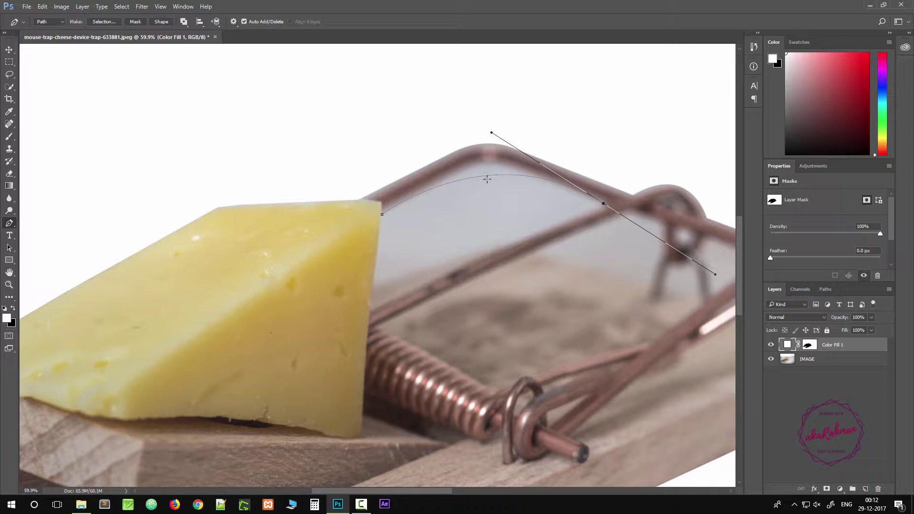
Add an anchor at the frame's top bend and adjust the handles so the path follows the wire's inner edge
click(487, 176)
drag(487, 177, 488, 163)
drag(427, 170, 427, 179)
drag(522, 158, 556, 181)
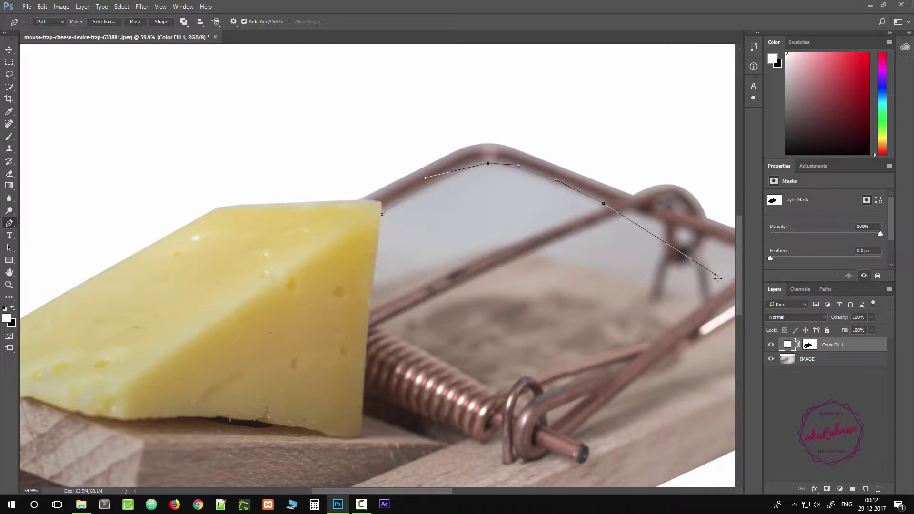
drag(602, 215, 601, 208)
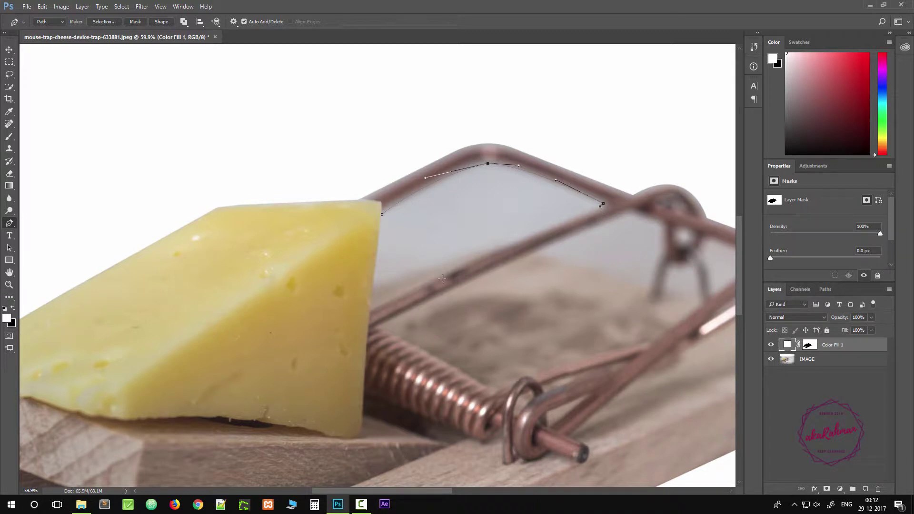
Close the path along the lower wire and the cheese's edge and convert it to a selection
click(510, 243)
click(372, 285)
click(382, 215)
key(ctrl+Return)
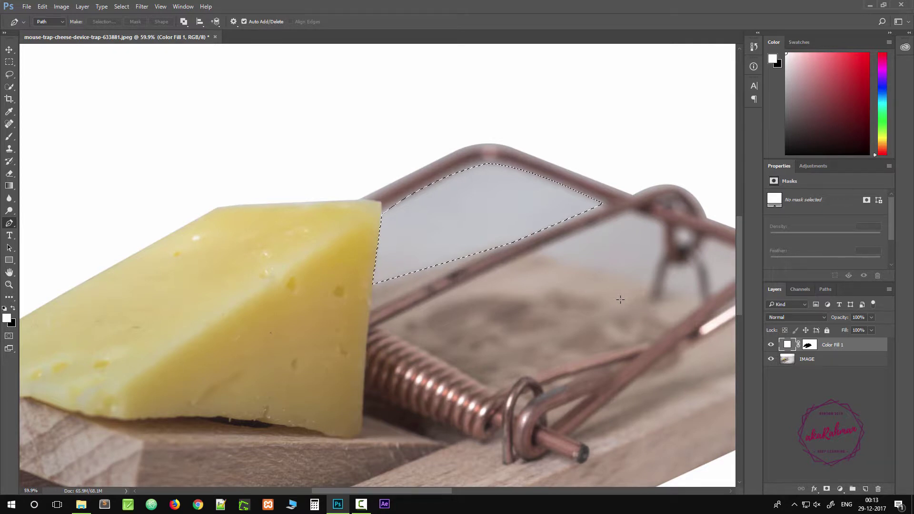
Fill the selected gap behind the cheese with white on the Color Fill 1 mask and deselect
click(812, 347)
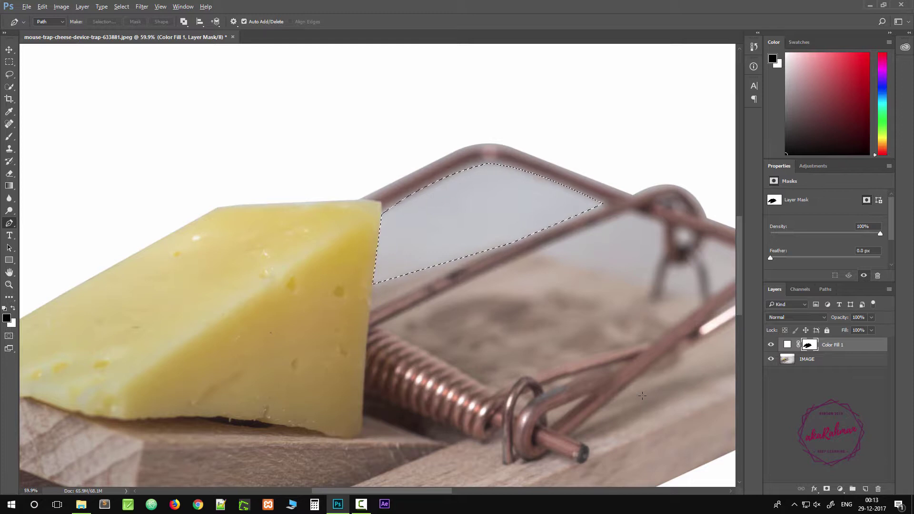
key(x)
key(alt+BackSpace)
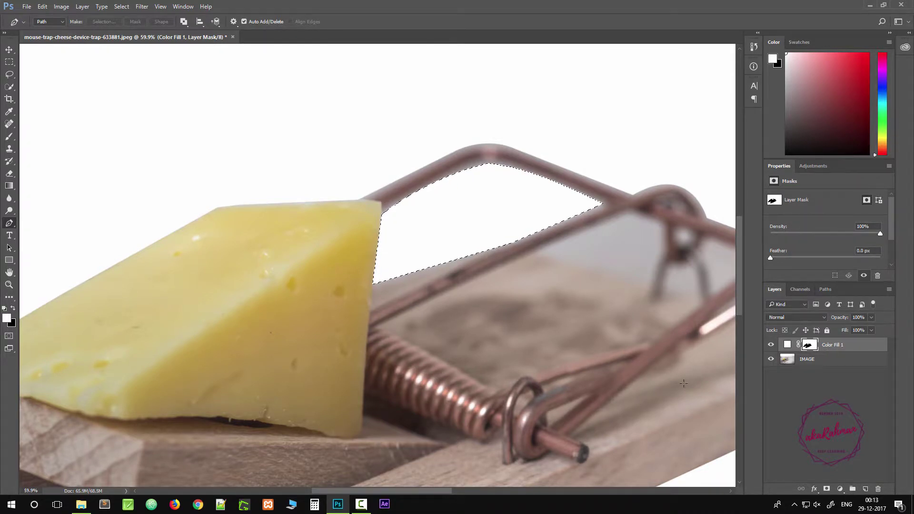
scroll(676, 331, down, 3)
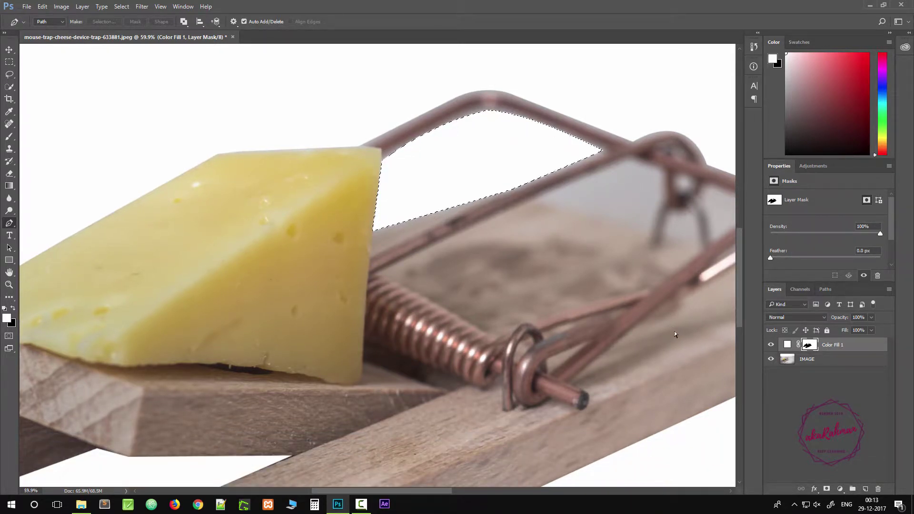
key(ctrl+d)
Outline the background gap between the inner wire, the rear hook and the wooden base, and fill it with white on the mask
drag(628, 245, 367, 315)
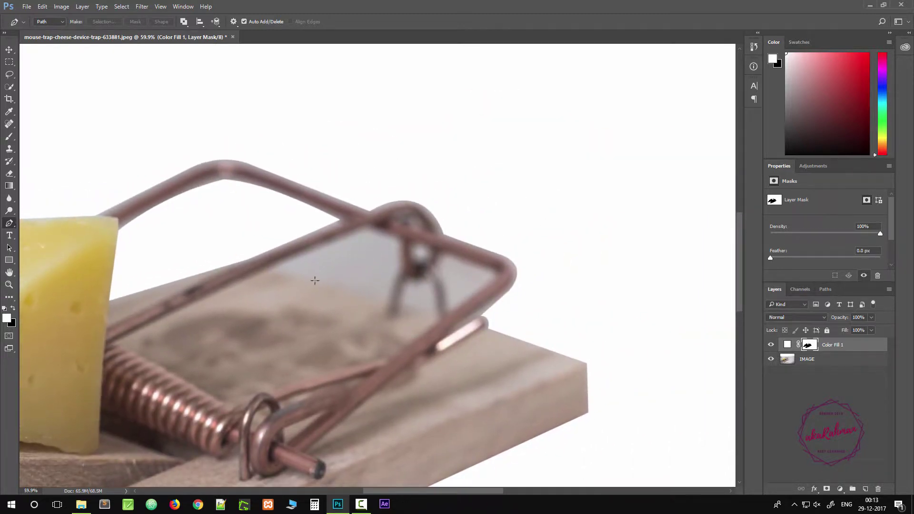
scroll(253, 283, up, 3)
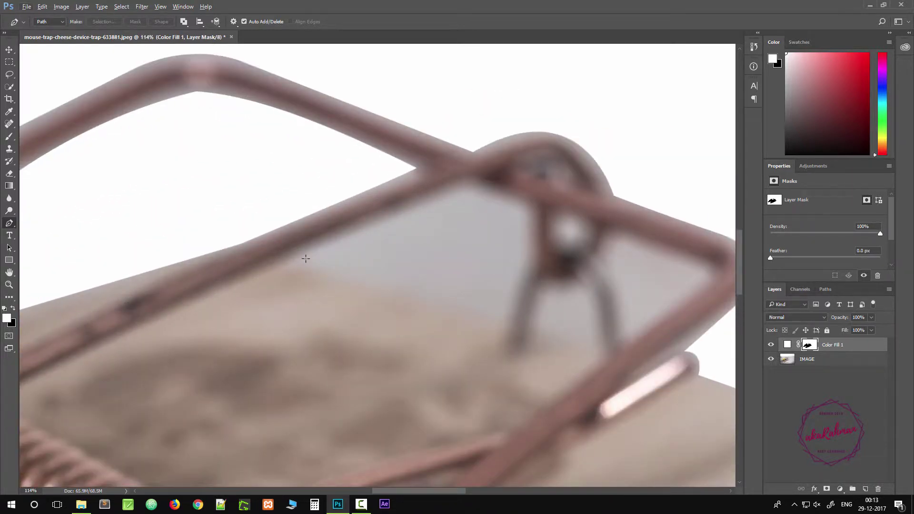
click(300, 259)
click(519, 211)
drag(507, 318, 509, 362)
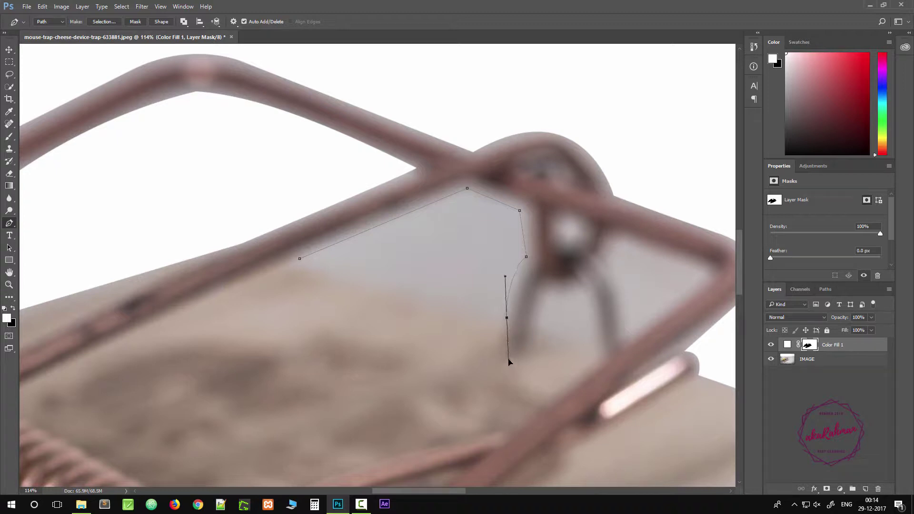
alt+click(507, 317)
click(300, 260)
key(ctrl+Return)
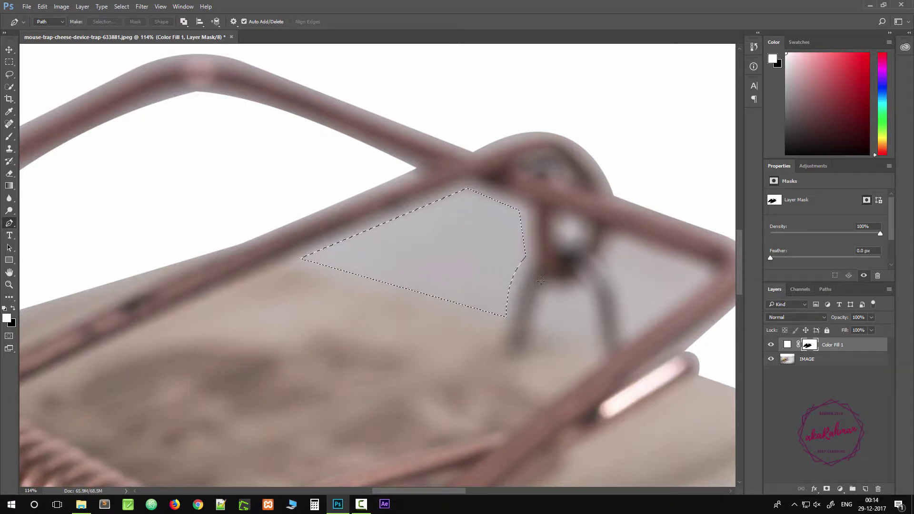
key(alt+BackSpace)
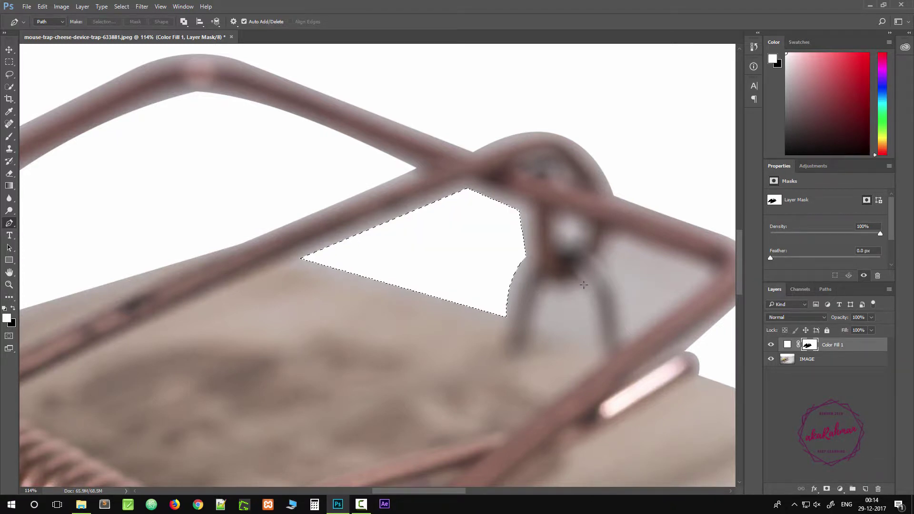
key(ctrl+d)
Outline the small gap between the rear hook's two legs with a Pen path and fill it with white on the mask
drag(644, 292, 426, 269)
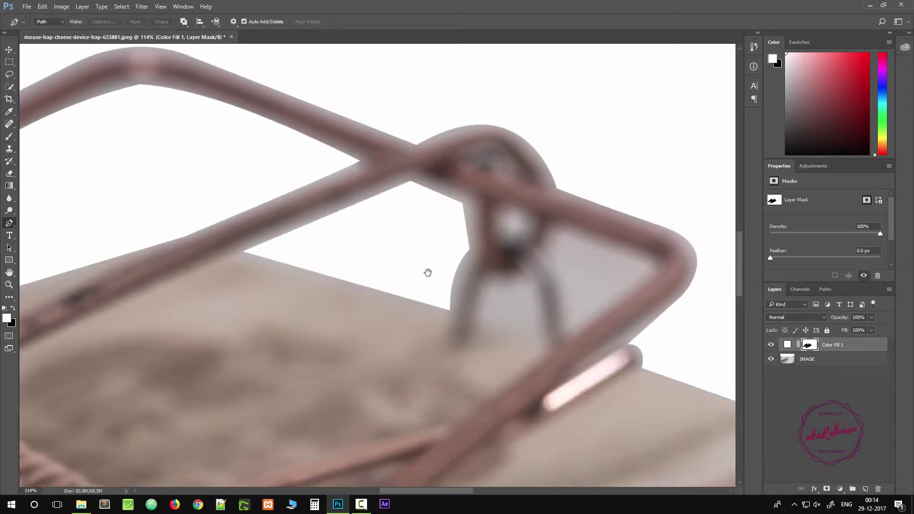
click(314, 304)
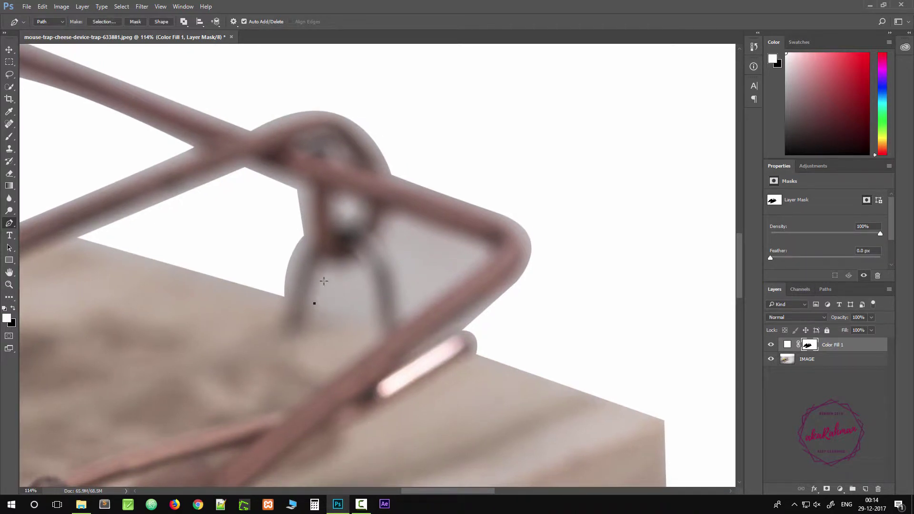
click(322, 272)
drag(361, 269, 378, 257)
drag(369, 324, 363, 346)
alt+click(368, 324)
click(315, 305)
key(ctrl+Return)
key(alt+BackSpace)
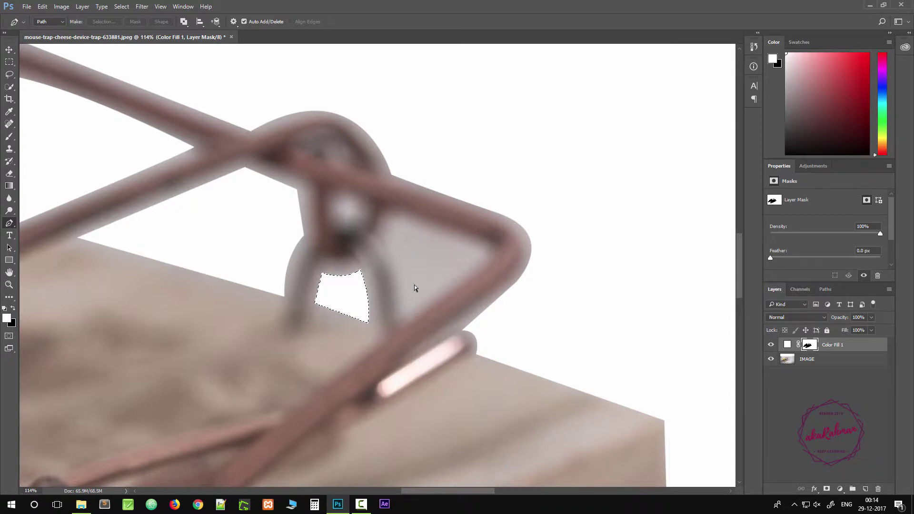
key(ctrl+d)
Outline the gap between the rear hook and the frame's outer corner and fill it with white on the mask
click(384, 242)
click(394, 222)
drag(403, 207, 397, 208)
click(481, 251)
click(405, 316)
drag(383, 242, 362, 224)
key(ctrl+Return)
key(alt+BackSpace)
key(ctrl+d)
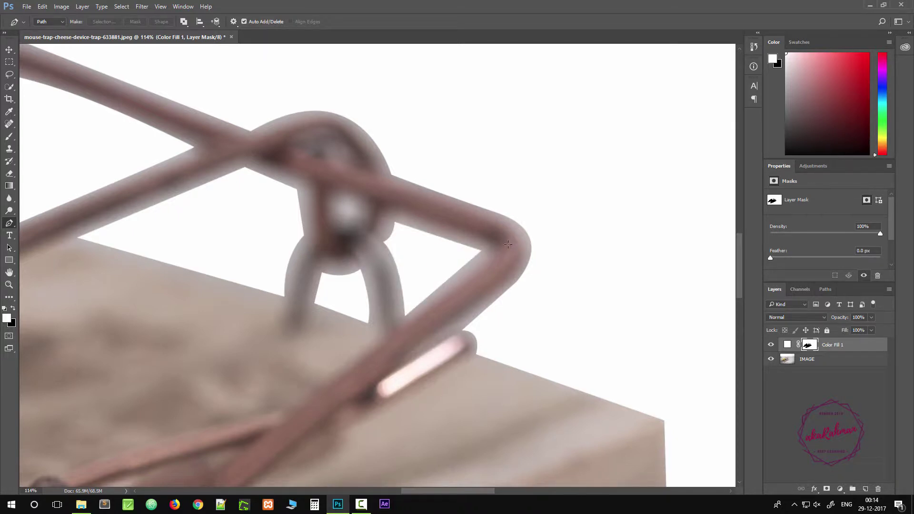
Close the mousetrap document without saving the changes
scroll(498, 291, down, 10)
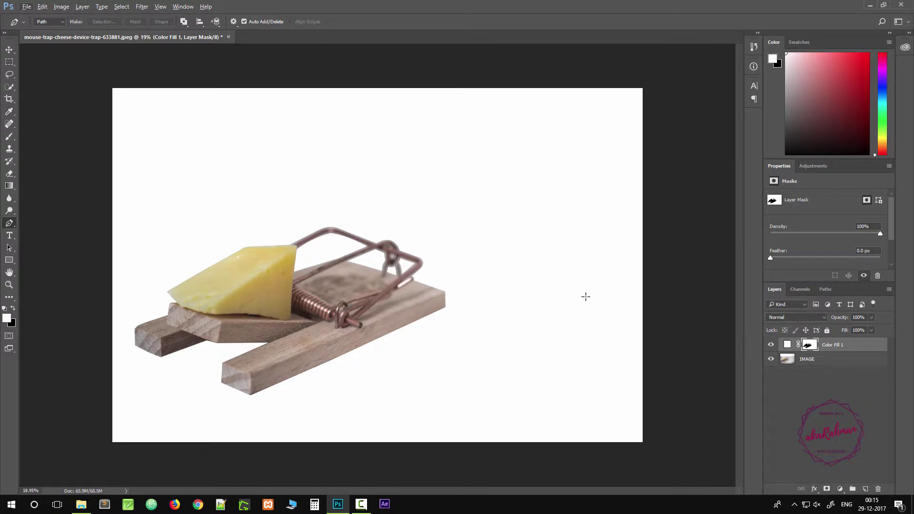
click(228, 36)
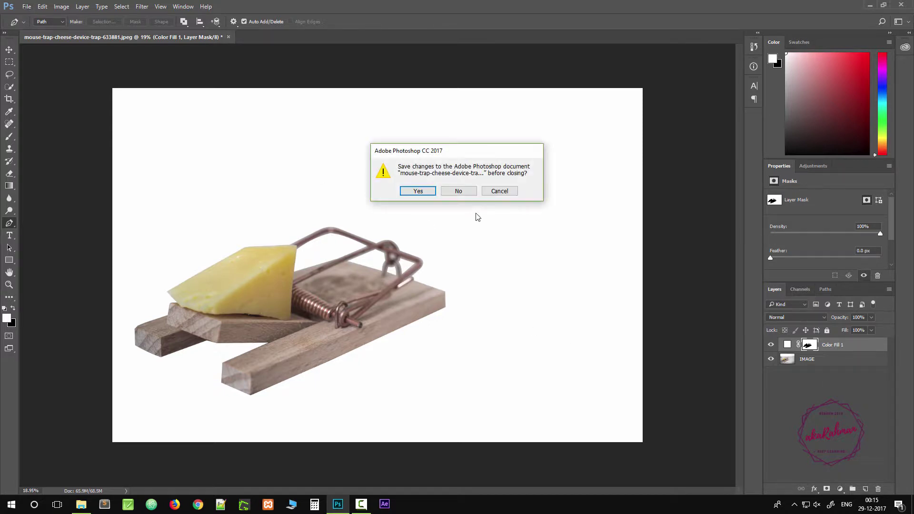
click(469, 193)
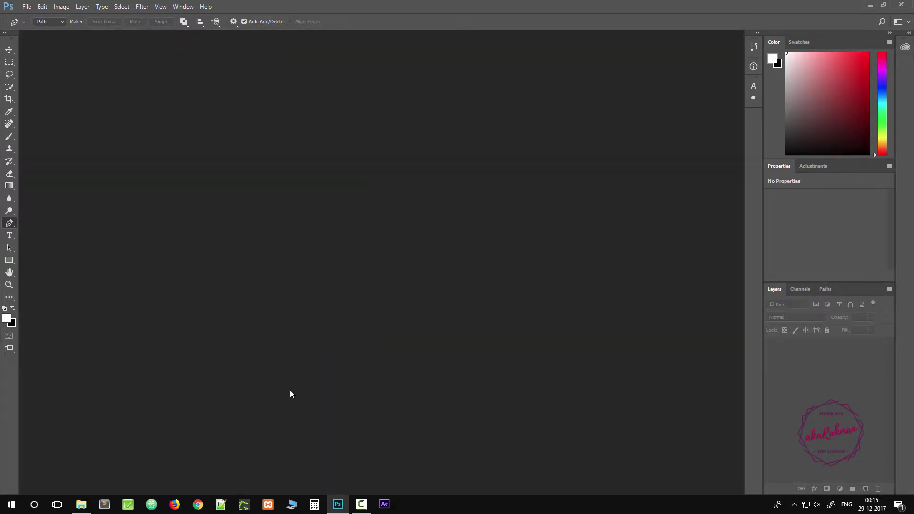
Open pexels-photo-346804.jpeg from New folder in Photoshop and inspect the toy plane
click(81, 505)
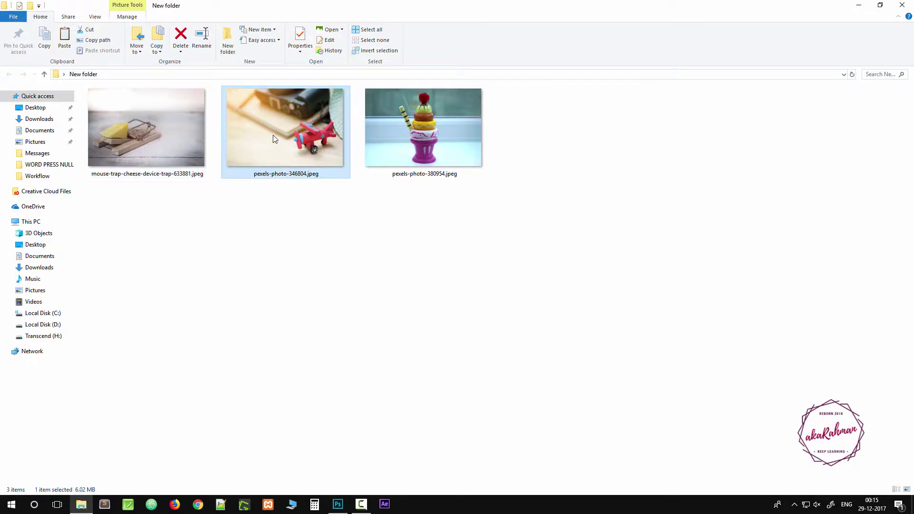
drag(274, 138, 378, 290)
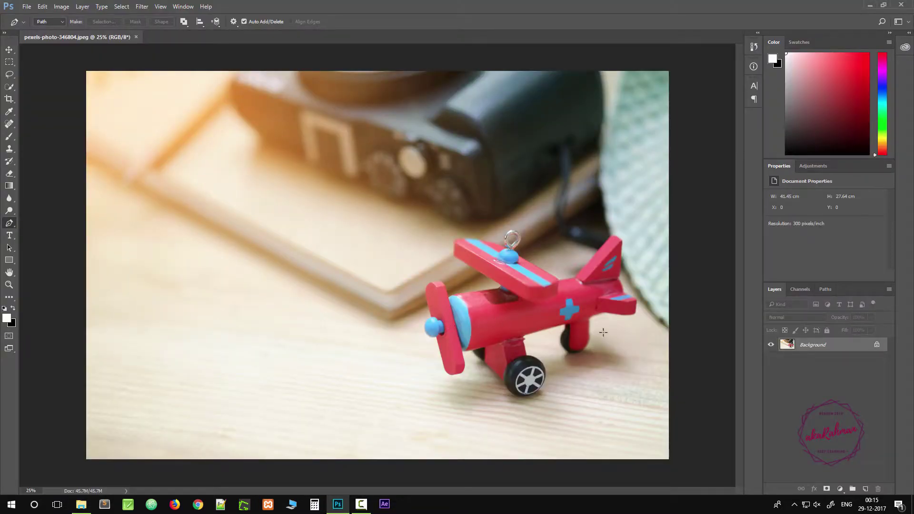
scroll(604, 333, up, 5)
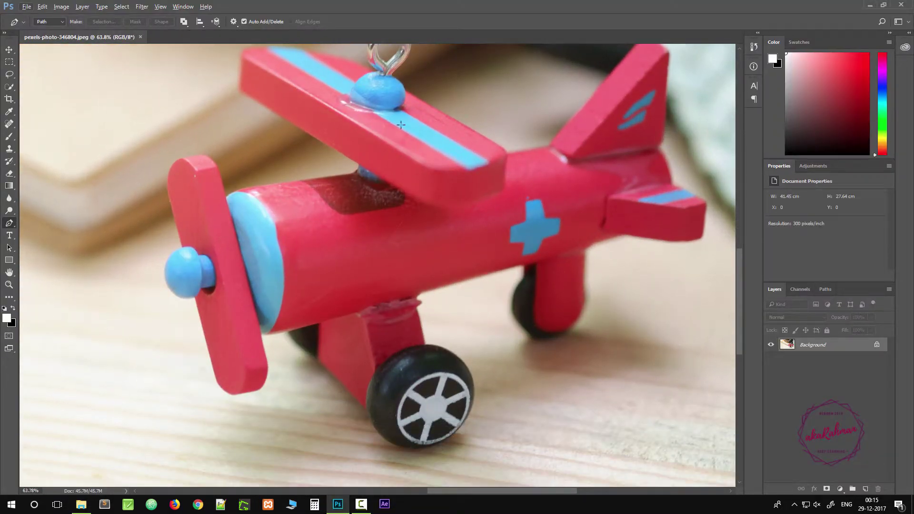
scroll(427, 313, down, 5)
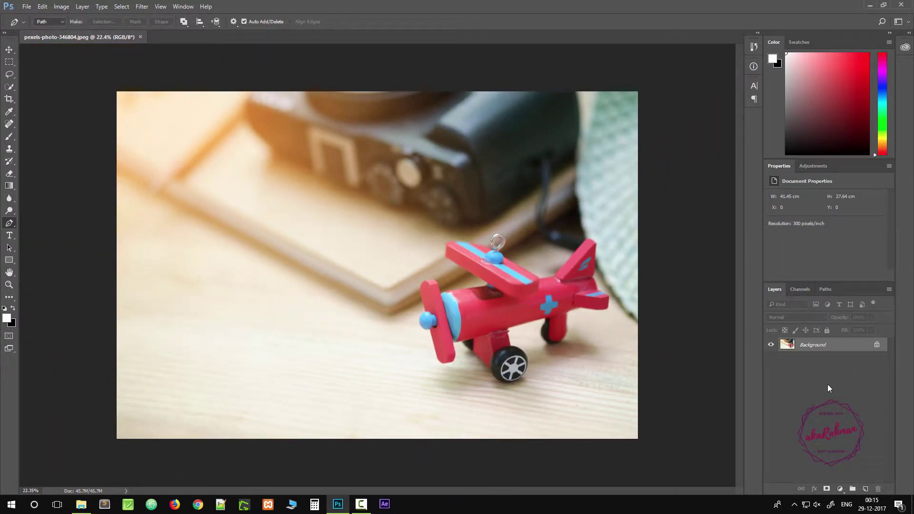
Duplicate the Background layer and delete the original Background
key(ctrl+j)
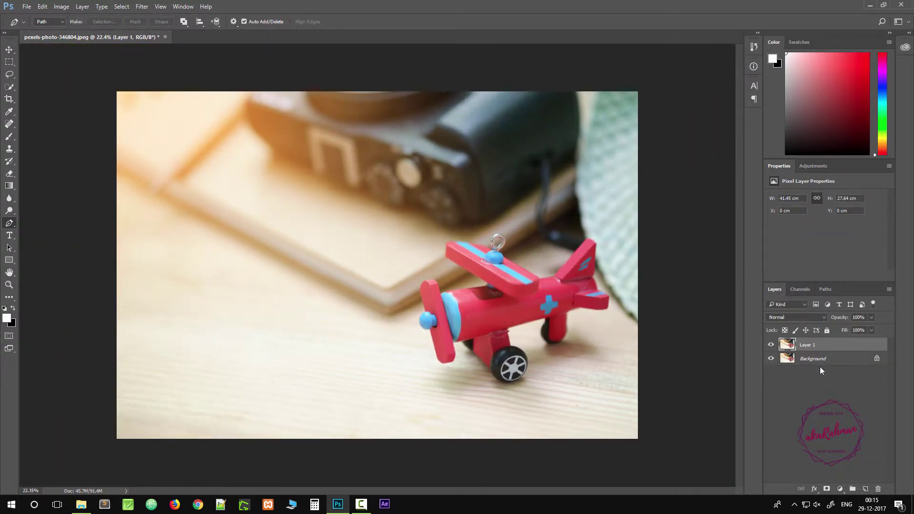
click(815, 361)
key(Delete)
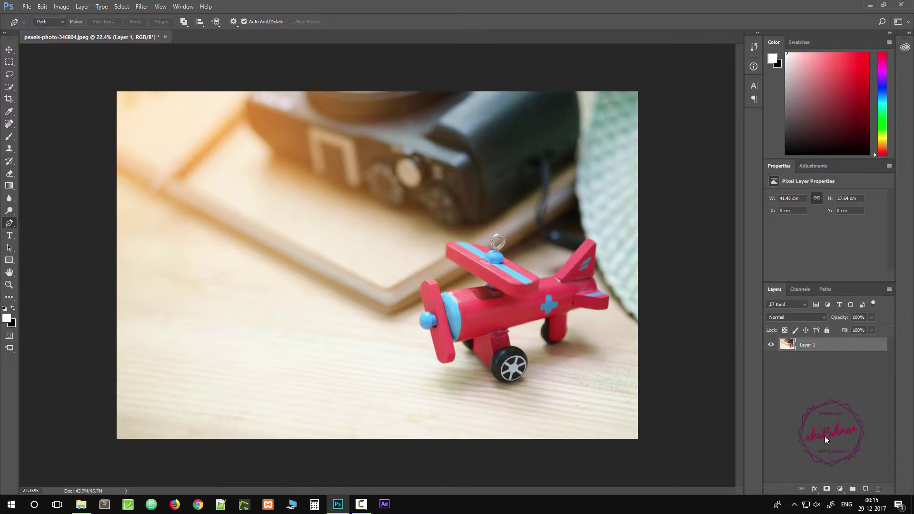
Rename the photo layer to IMAGE
double_click(812, 348)
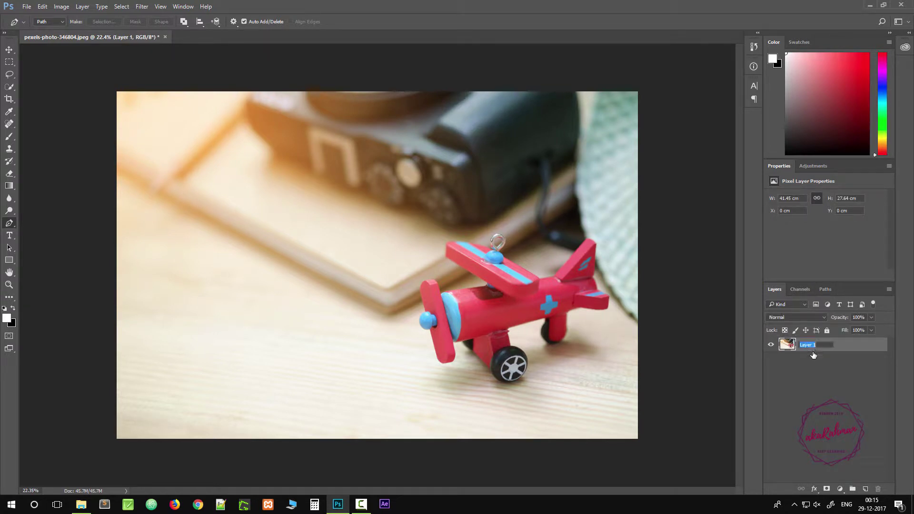
key(BackSpace)
text(IMAGE)
click(837, 425)
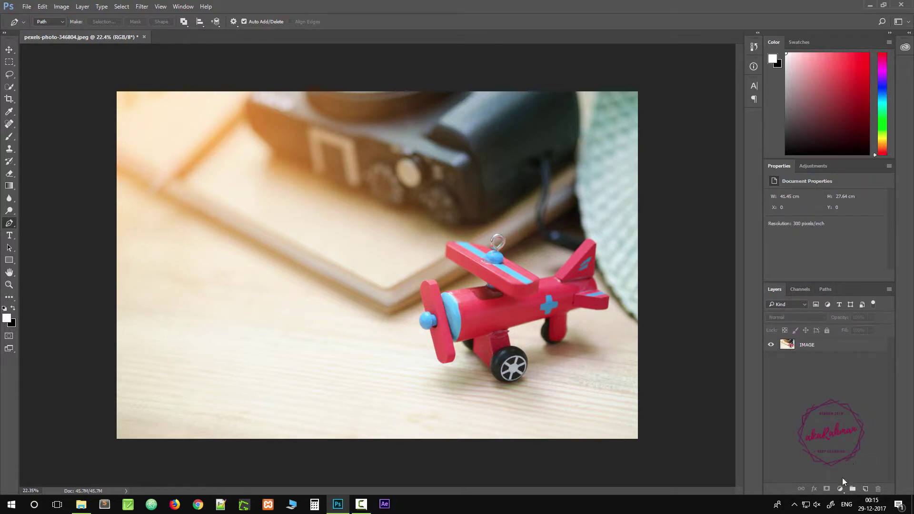
Add a white Solid Color fill layer and place it beneath the IMAGE layer
click(841, 491)
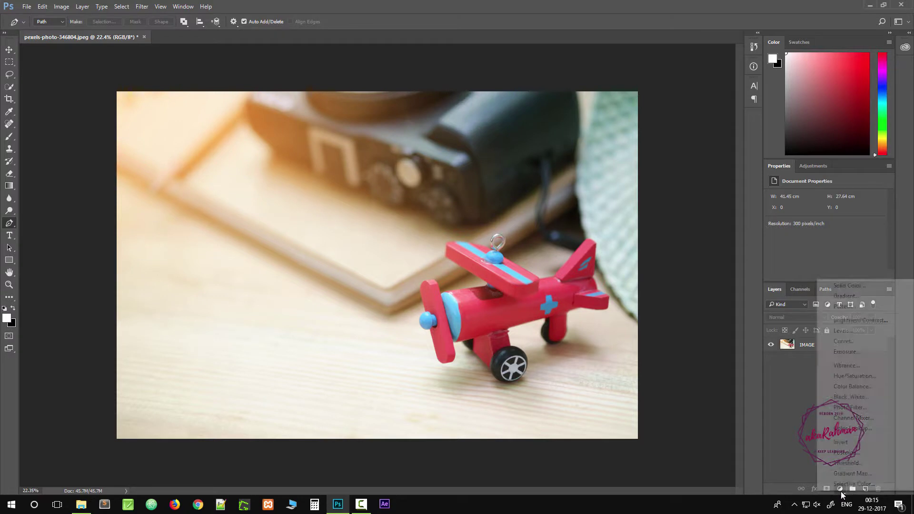
click(851, 287)
drag(438, 180, 323, 120)
click(552, 128)
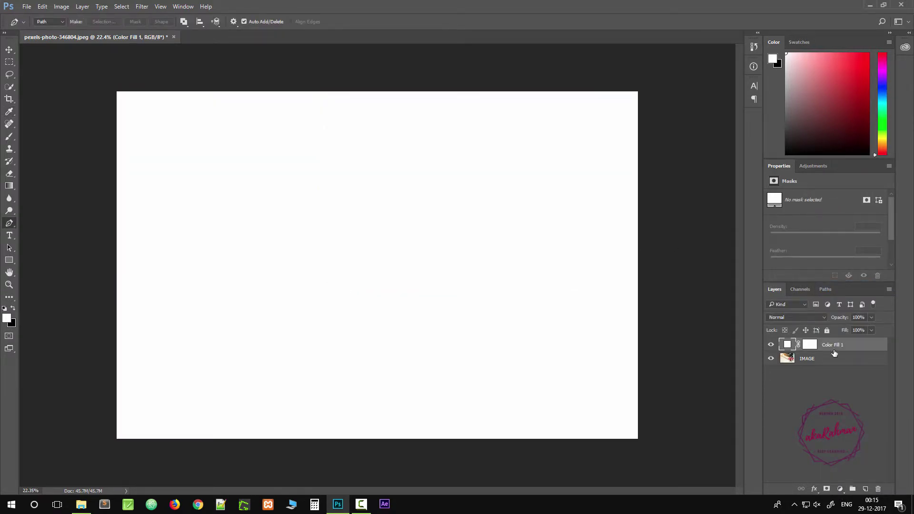
drag(830, 351, 830, 376)
Make the fill layer's mask active and set black as the foreground colour
click(806, 362)
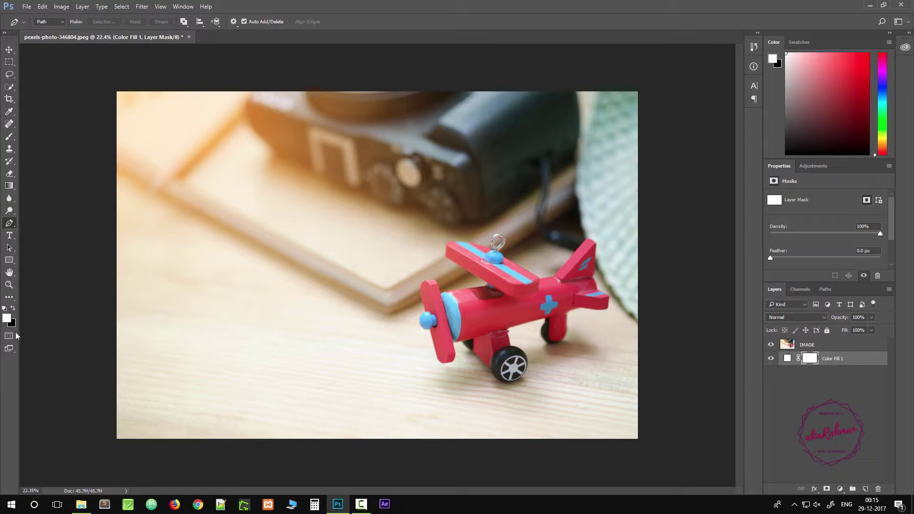
key(x)
scroll(495, 347, up, 5)
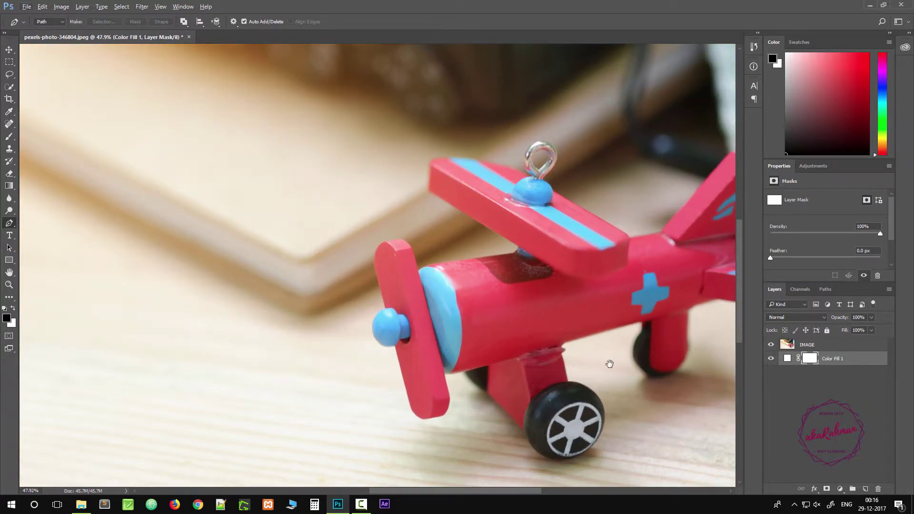
drag(610, 364, 380, 331)
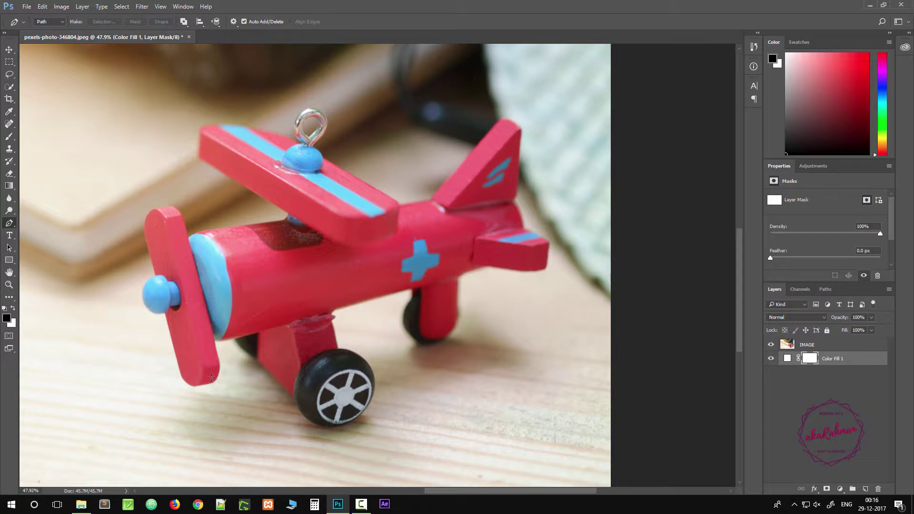
click(13, 309)
key(x)
Start a Pen path around the outer side of the propeller's blue hub, fitting its curve with extra anchor points
scroll(176, 310, up, 3)
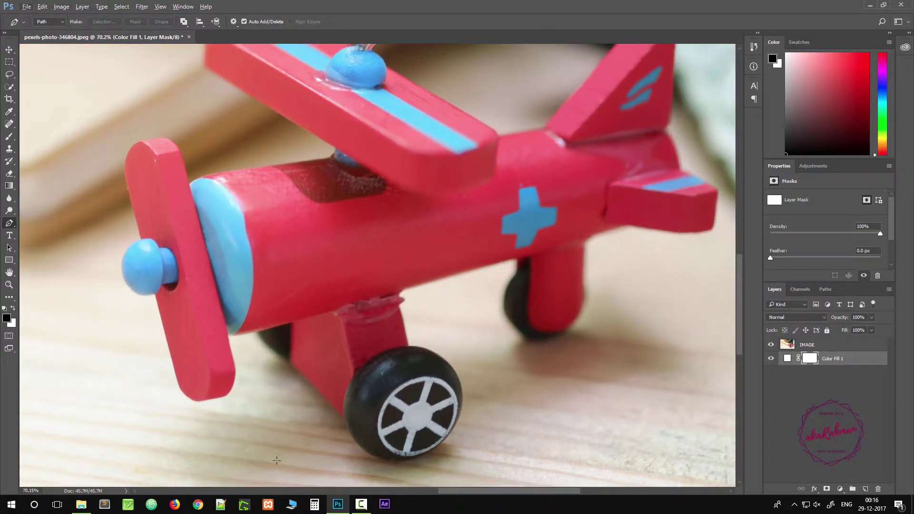
scroll(205, 401, up, 3)
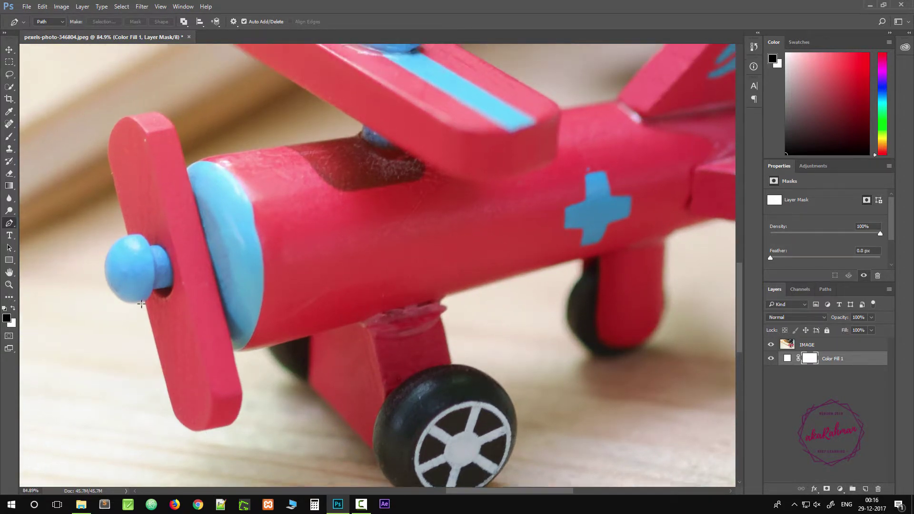
scroll(136, 254, up, 2)
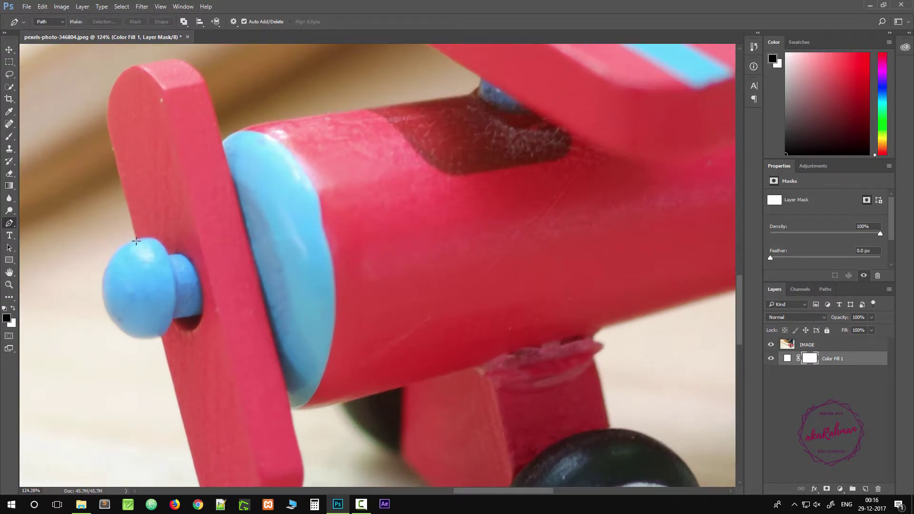
click(137, 238)
drag(161, 338, 272, 401)
click(115, 301)
mouse_move(115, 302)
mouse_down()
mouse_move(113, 321)
mouse_move(111, 310)
mouse_up()
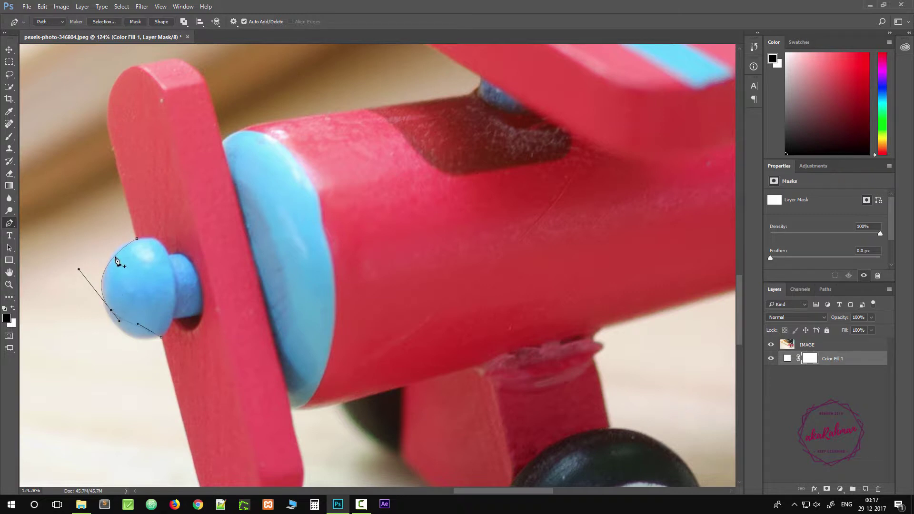
click(113, 257)
click(135, 326)
drag(136, 326, 148, 342)
drag(112, 312, 95, 293)
Continue the path around the propeller's lower blade and up to the point where it meets the fuselage
scroll(187, 372, down, 5)
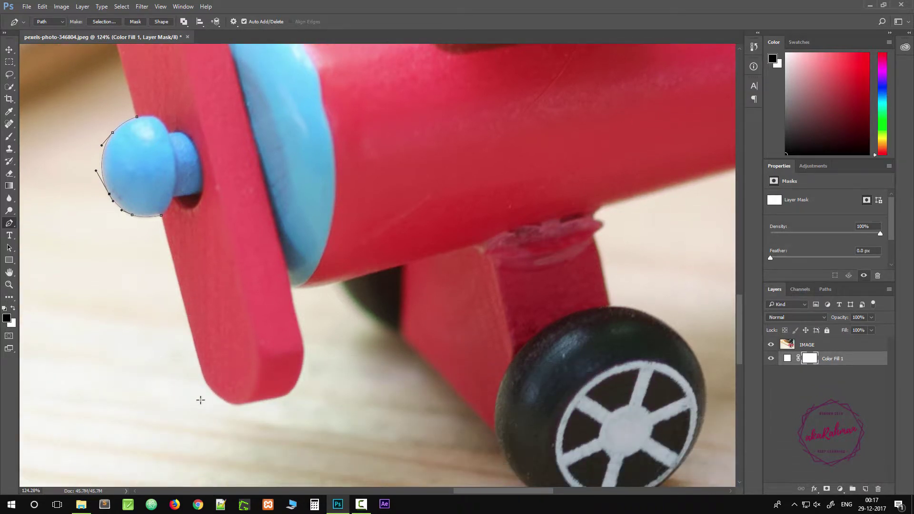
click(203, 377)
key(ctrl+z)
click(161, 215)
drag(268, 400, 321, 382)
mouse_move(303, 348)
mouse_down()
mouse_move(296, 341)
mouse_move(316, 352)
mouse_move(301, 341)
mouse_move(297, 317)
mouse_move(309, 324)
mouse_move(314, 346)
mouse_move(304, 338)
mouse_up()
drag(322, 384, 318, 392)
scroll(292, 357, up, 3)
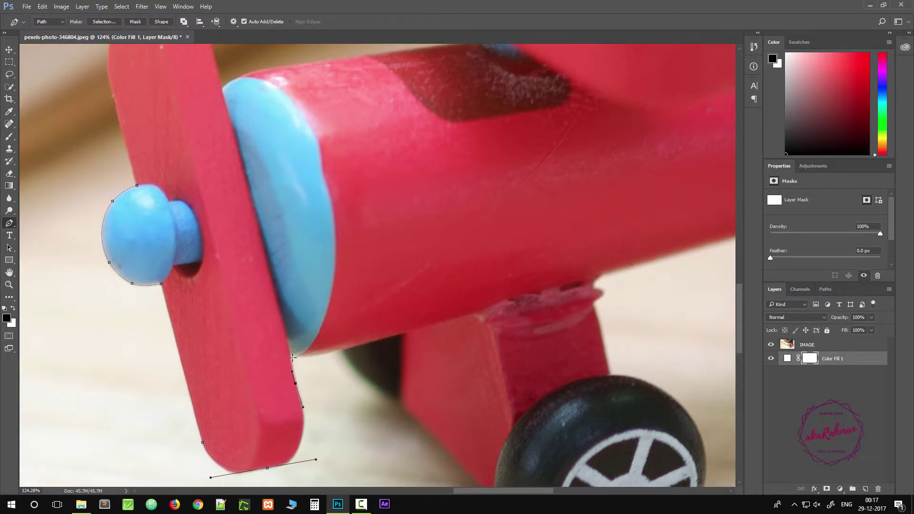
click(291, 357)
Extend the path under the nose, around the partly hidden far wheel and down the strut to the front wheel
drag(348, 351, 380, 341)
alt+click(342, 351)
drag(417, 417, 431, 419)
alt+click(402, 407)
scroll(503, 416, down, 3)
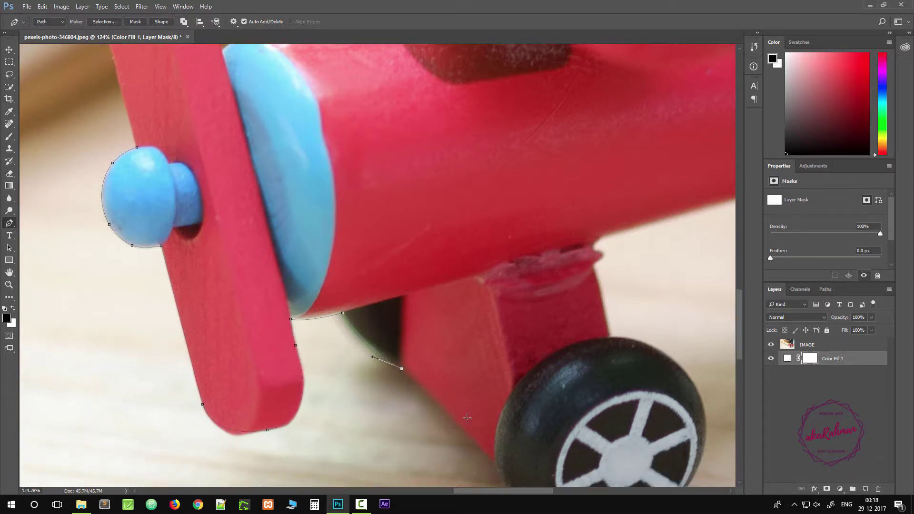
click(498, 427)
Trace the path around the spoked front wheel to where its top meets the strut
scroll(523, 446, down, 3)
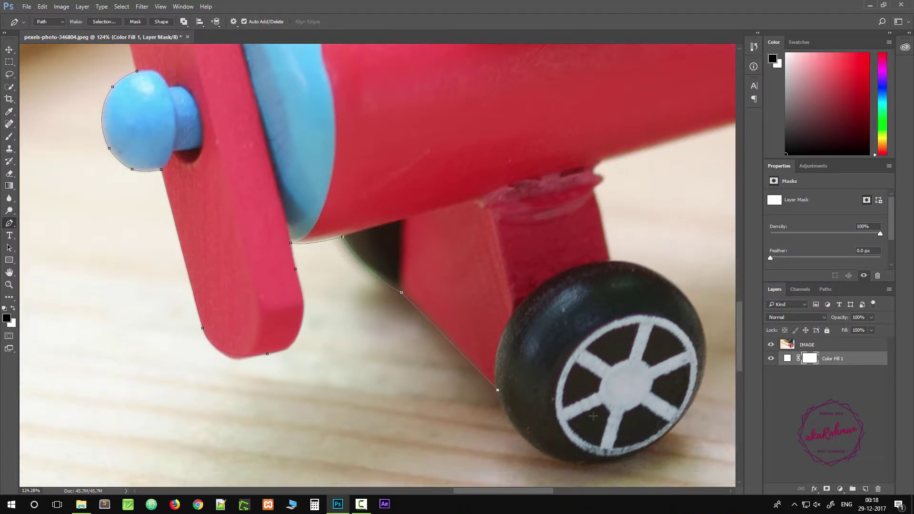
scroll(353, 379, right, 6)
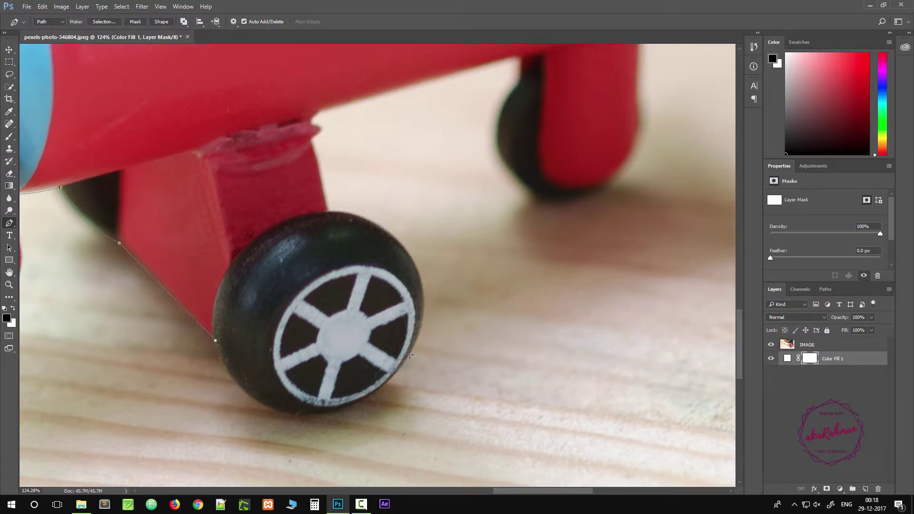
drag(410, 355, 580, 227)
drag(319, 406, 230, 428)
drag(319, 405, 331, 414)
drag(372, 383, 393, 391)
scroll(460, 372, up, 2)
scroll(462, 369, up, 3)
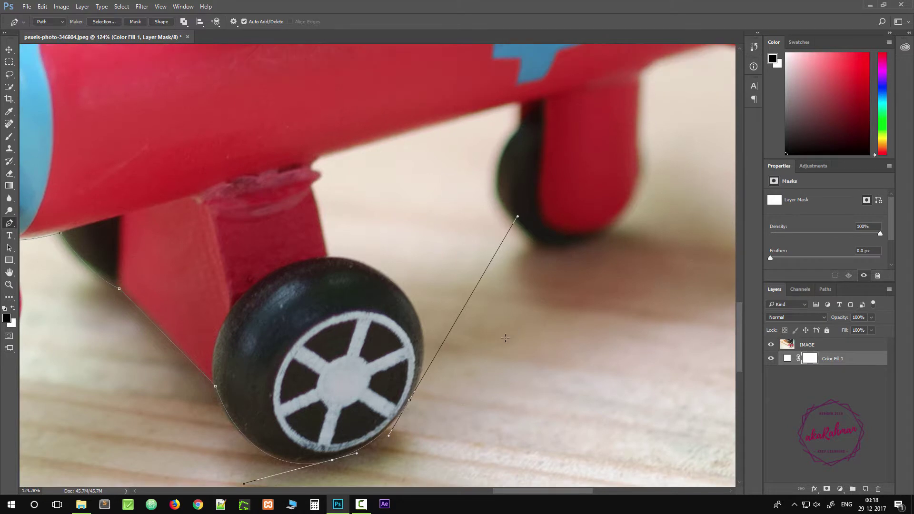
alt+click(410, 400)
scroll(395, 385, up, 1)
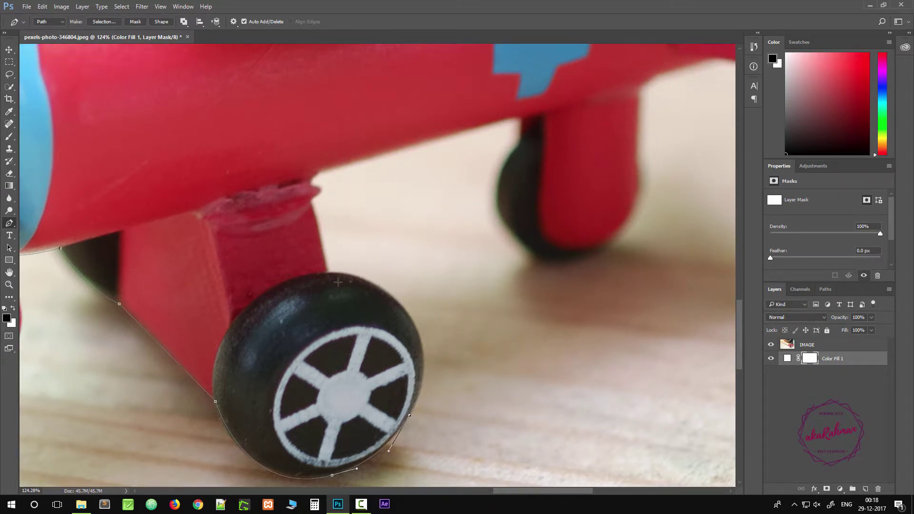
drag(328, 273, 187, 257)
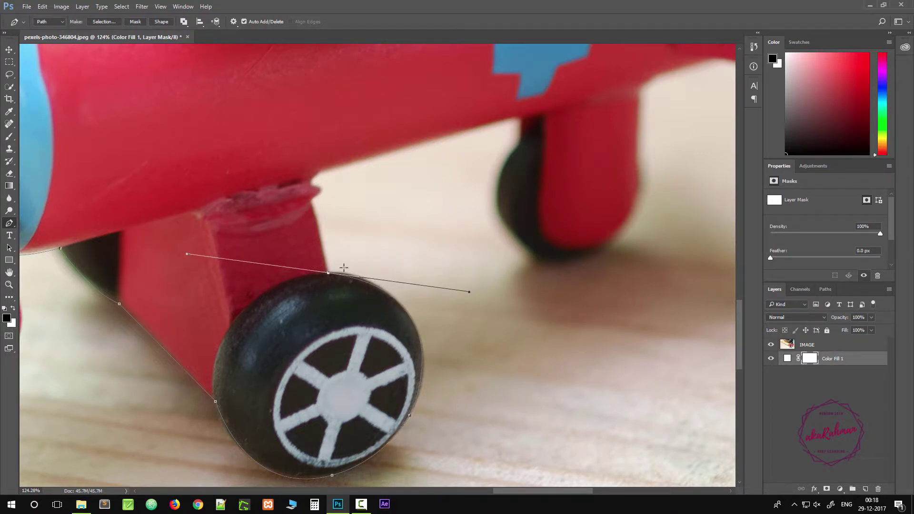
alt+click(329, 273)
Continue the path up the front strut and along the fuselage underside to the rear leg
scroll(460, 313, up, 2)
scroll(460, 313, up, 3)
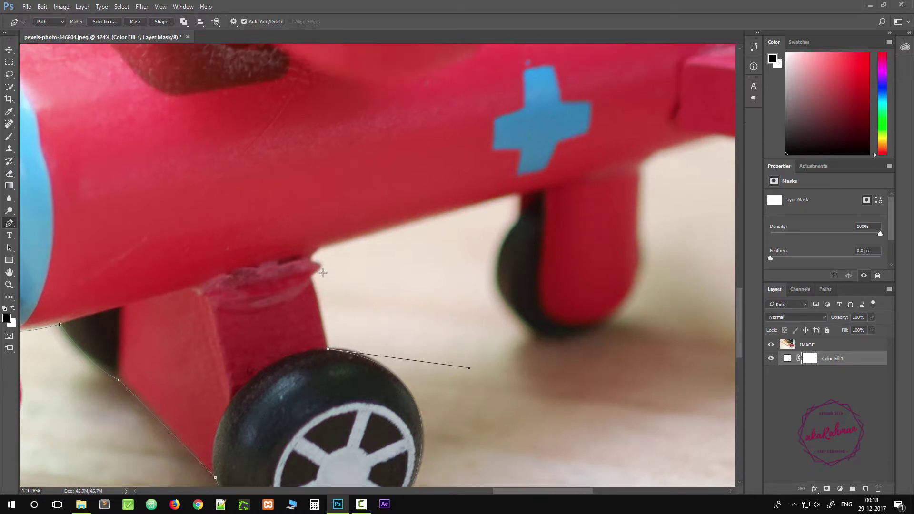
click(311, 280)
drag(310, 261, 291, 261)
alt+click(311, 261)
drag(520, 195, 718, 154)
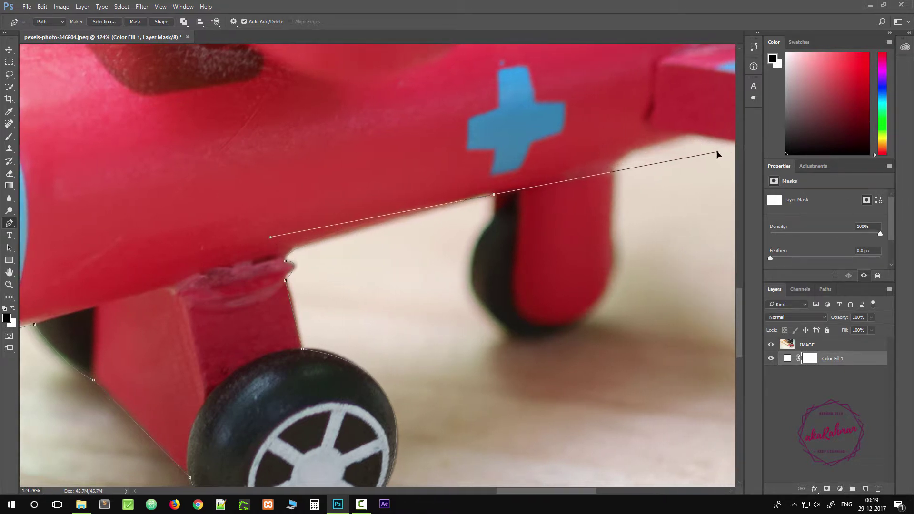
alt+click(494, 194)
Trace the path around the rear wheel and the rounded bottom of the rear leg, adjusting the curves to fit
drag(505, 334, 582, 389)
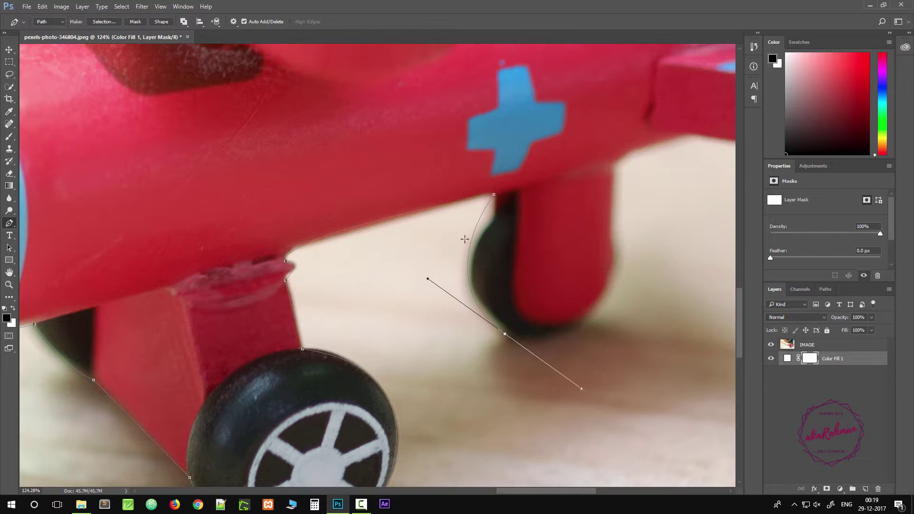
click(476, 230)
mouse_move(476, 231)
mouse_down()
mouse_move(495, 222)
mouse_move(464, 244)
mouse_up()
drag(458, 301, 458, 292)
drag(583, 389, 576, 360)
drag(614, 258, 616, 219)
Extend the path up the rear leg's back edge and along the fuselage underside to the horizontal tail wing
scroll(636, 272, up, 1)
scroll(636, 273, up, 2)
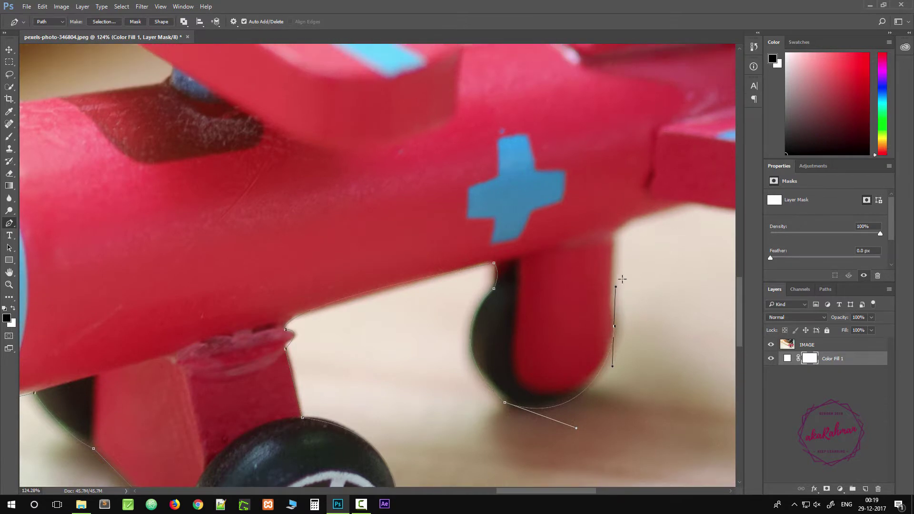
alt+click(614, 325)
click(612, 310)
drag(647, 225, 213, 351)
click(226, 344)
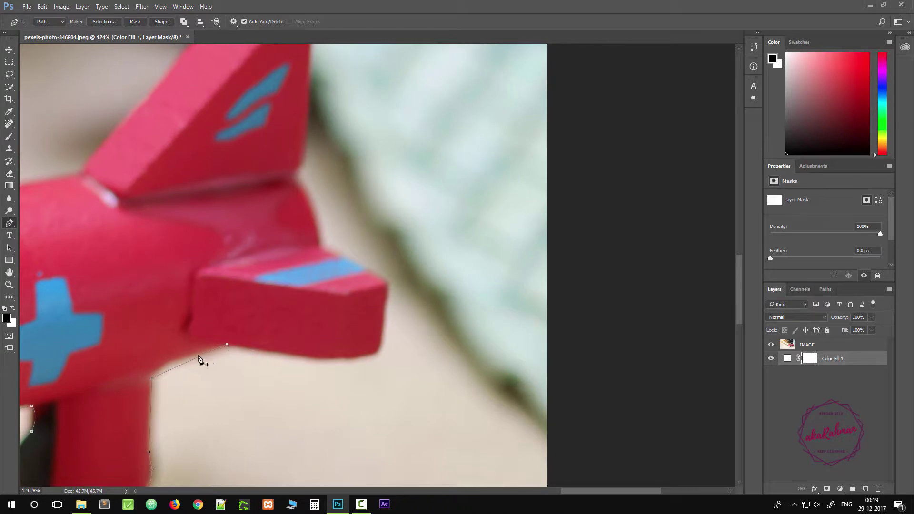
click(179, 368)
drag(179, 367, 173, 363)
Outline the horizontal tail wing with the path, adding and adjusting anchor points along its outer end and upper edge
drag(382, 326, 370, 262)
drag(368, 263, 375, 261)
scroll(436, 305, up, 2)
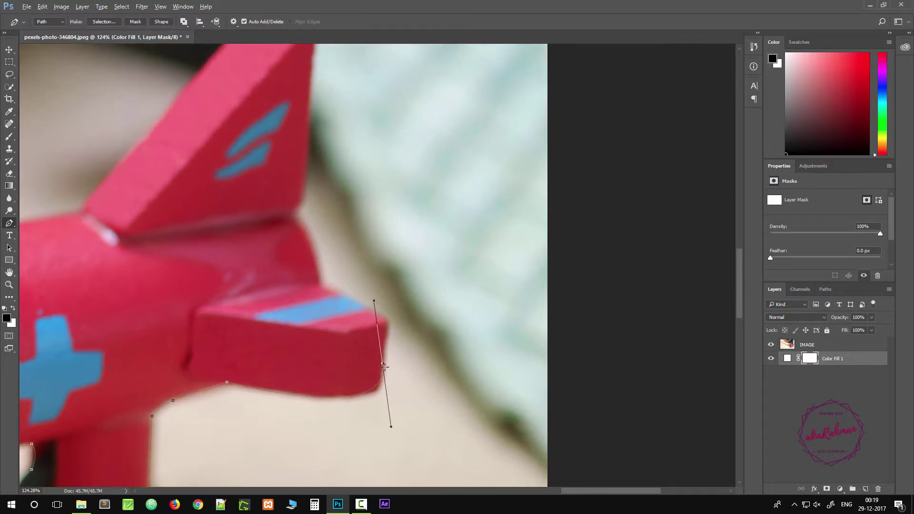
alt+click(383, 364)
drag(322, 283, 232, 280)
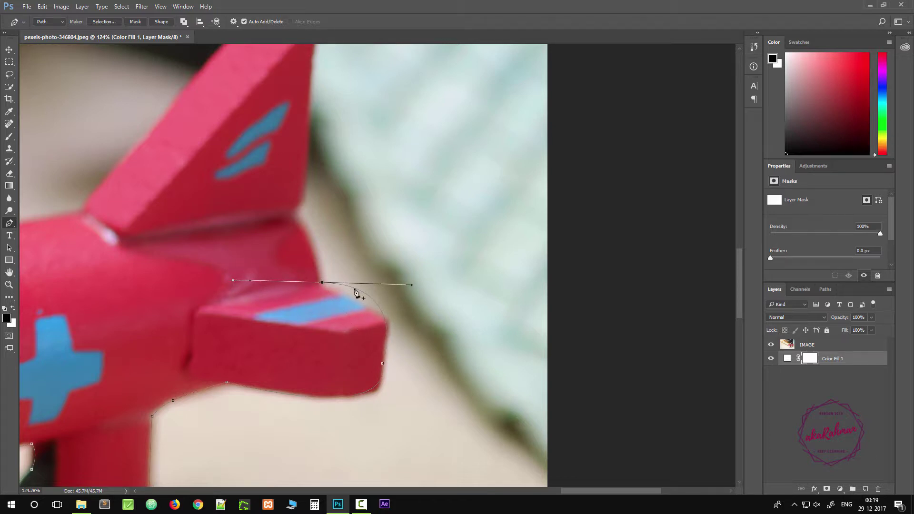
click(364, 294)
drag(366, 298, 407, 302)
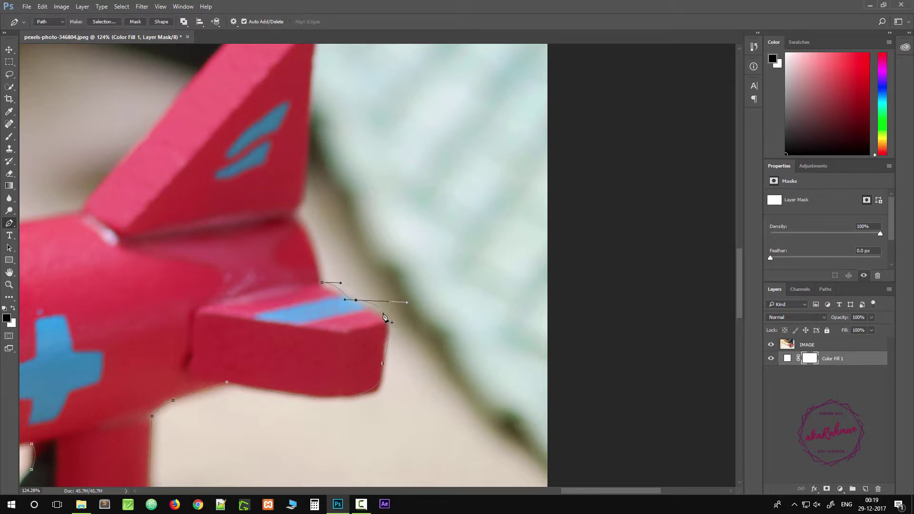
click(387, 323)
drag(385, 314, 371, 307)
drag(392, 343, 389, 321)
scroll(357, 303, up, 1)
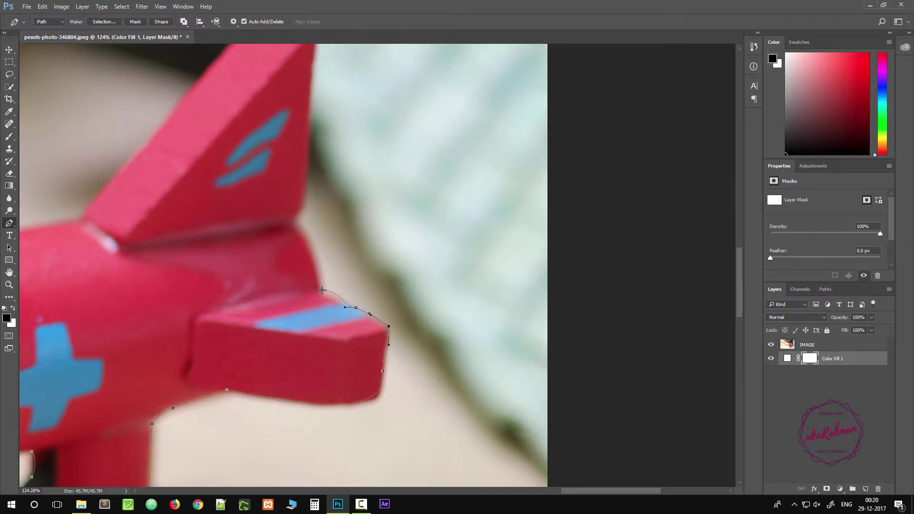
Continue the path around the fuselage's rounded rear end to the base of the vertical tail fin
mouse_move(323, 293)
mouse_down()
mouse_move(327, 267)
mouse_move(335, 268)
mouse_move(327, 285)
mouse_move(312, 289)
mouse_move(317, 296)
mouse_up()
scroll(295, 294, up, 2)
drag(227, 295, 286, 266)
alt+click(317, 296)
scroll(340, 304, up, 1)
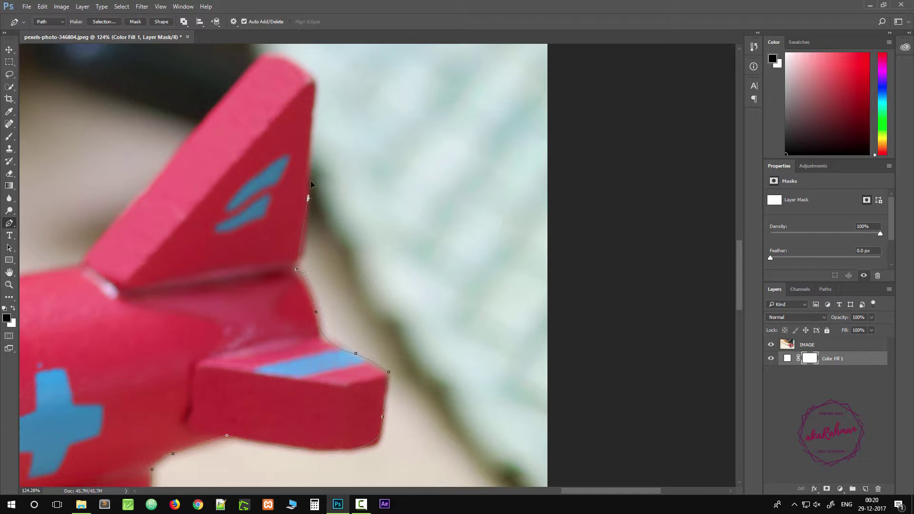
Trace the path up the tail fin's rear edge, over its rounded tip and down its front edge to the fuselage
drag(311, 184, 305, 163)
scroll(347, 200, up, 3)
click(316, 162)
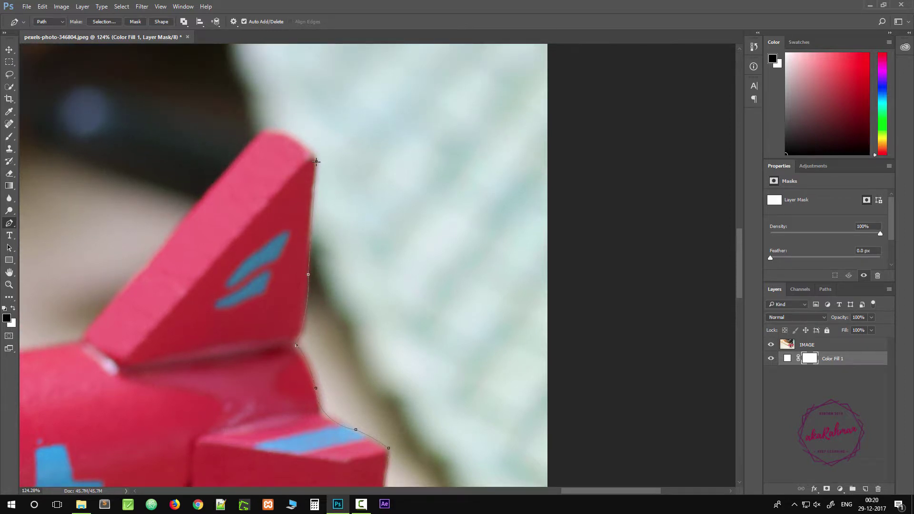
scroll(317, 162, up, 2)
drag(268, 169, 225, 166)
alt+click(268, 168)
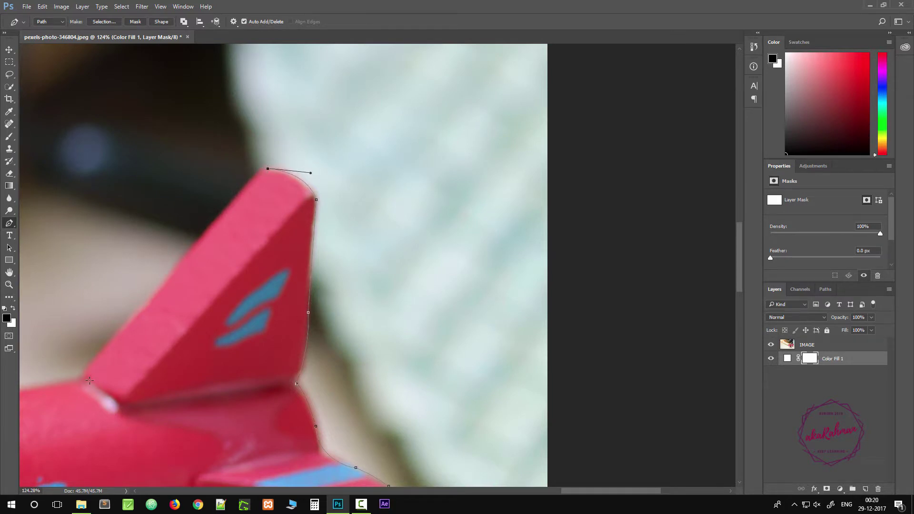
click(85, 372)
Continue the path along the fuselage top and the upper wing's edge, then over the blue knob to the metal eyelet's base
drag(82, 410, 449, 321)
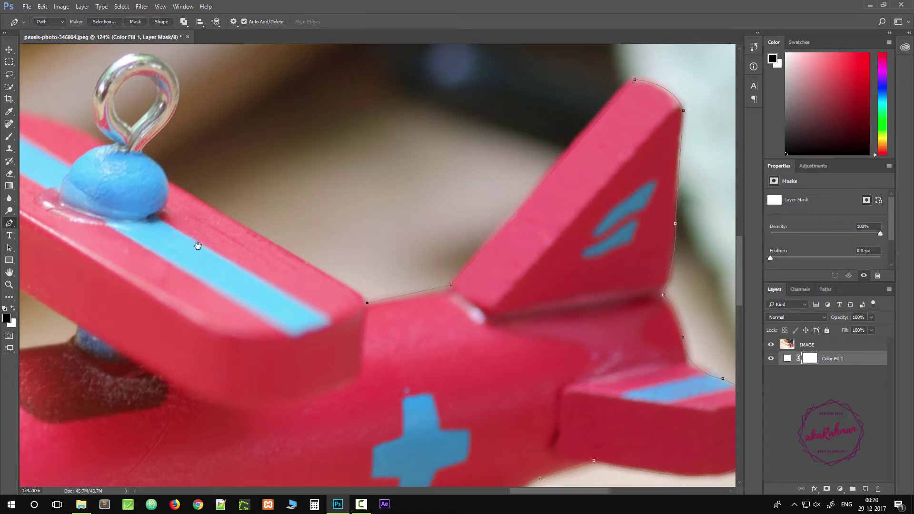
drag(171, 181, 300, 268)
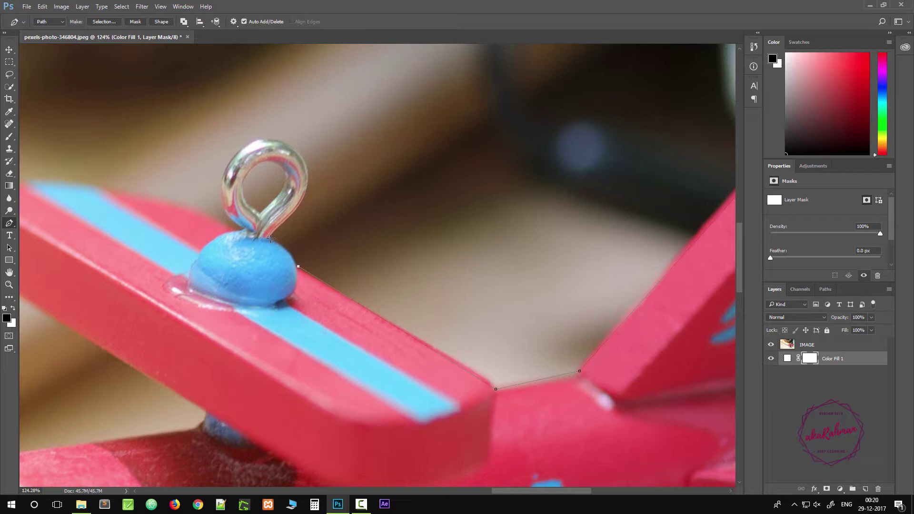
drag(270, 238, 249, 229)
scroll(292, 236, up, 5)
scroll(292, 235, up, 3)
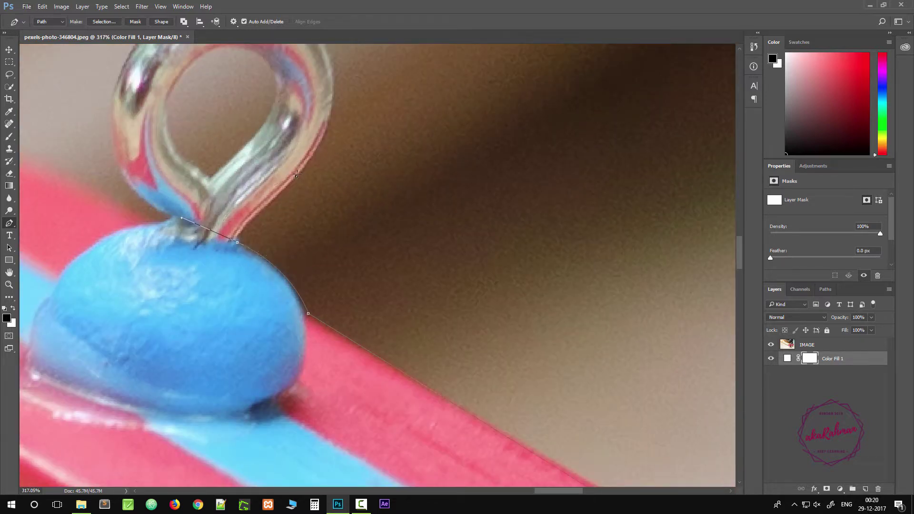
key(ctrl+z)
alt+click(237, 243)
scroll(296, 216, up, 2)
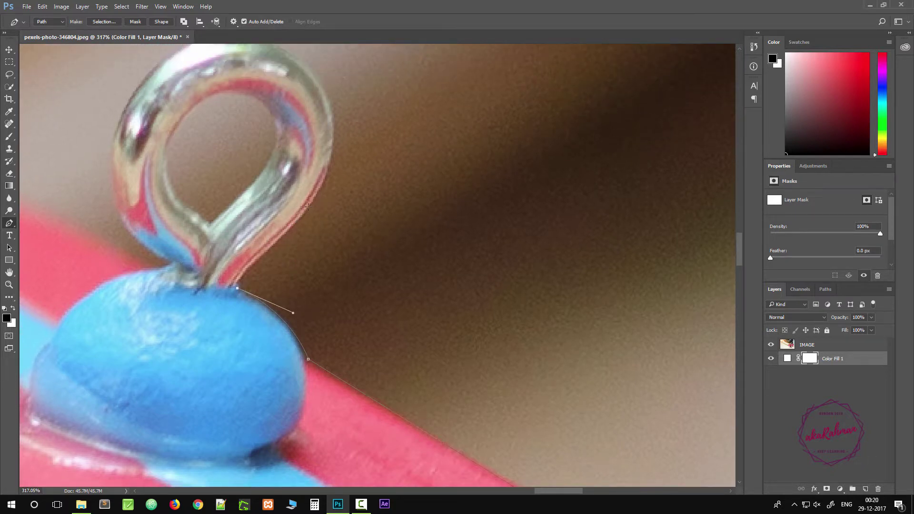
Trace the path up the metal eyelet's outer edge and over its top with curved anchor points
click(278, 241)
drag(302, 228, 317, 209)
alt+click(277, 241)
scroll(329, 176, up, 3)
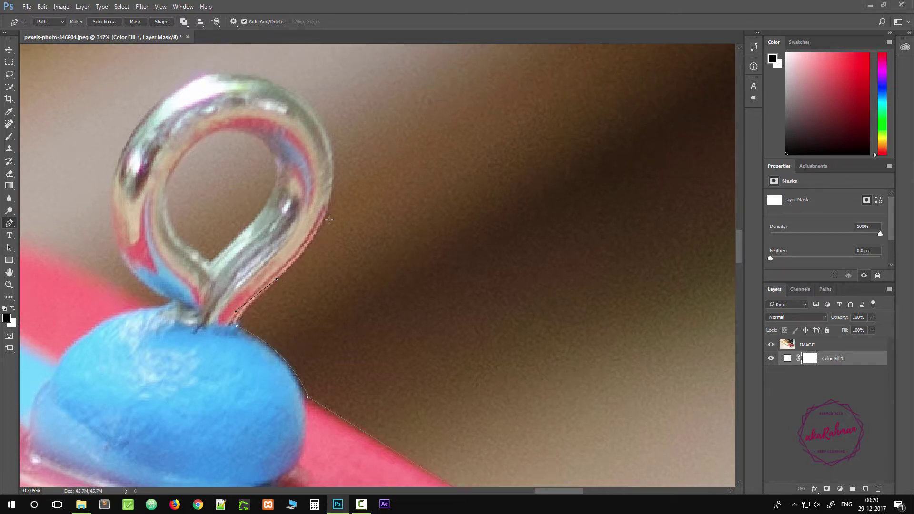
drag(329, 174, 312, 87)
scroll(337, 177, up, 2)
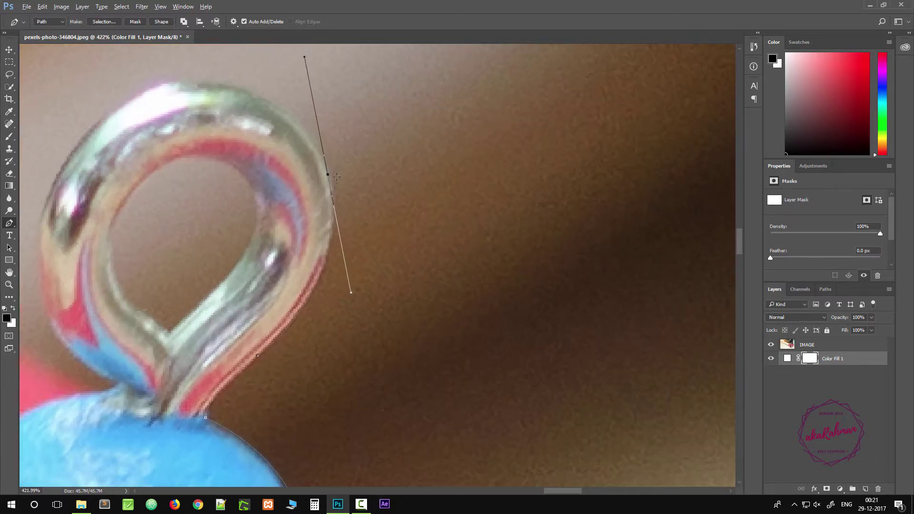
drag(149, 90, 108, 129)
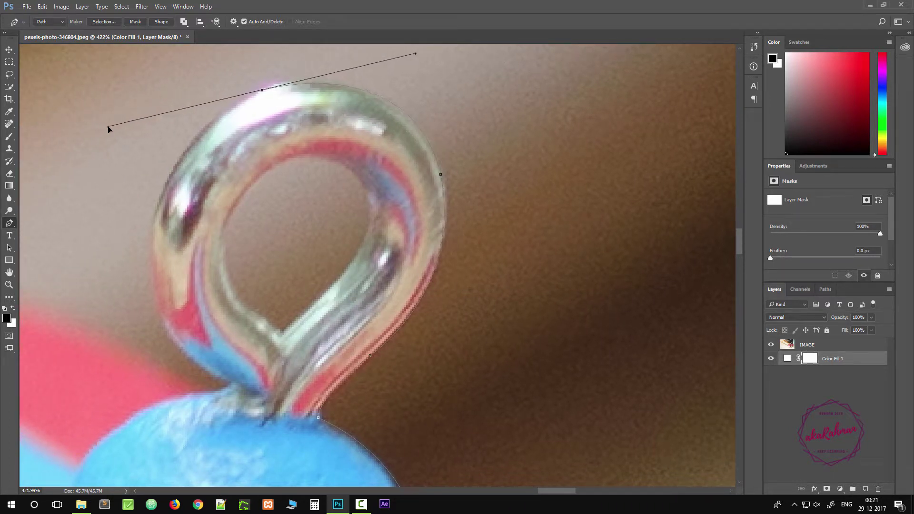
alt+click(263, 89)
Continue the path down the eyelet's other side to its base, adding and adjusting an anchor point to follow the curve
drag(230, 384, 420, 479)
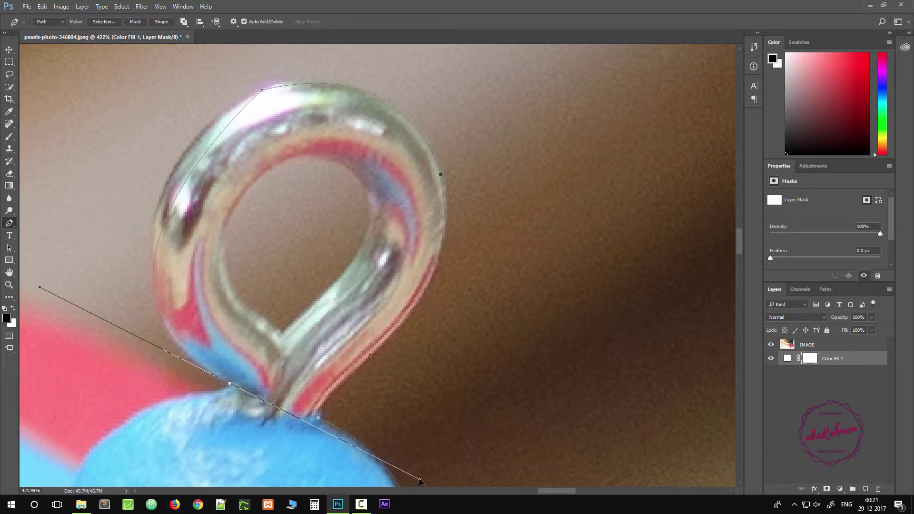
click(186, 187)
drag(185, 187, 175, 165)
ctrl+click(262, 89)
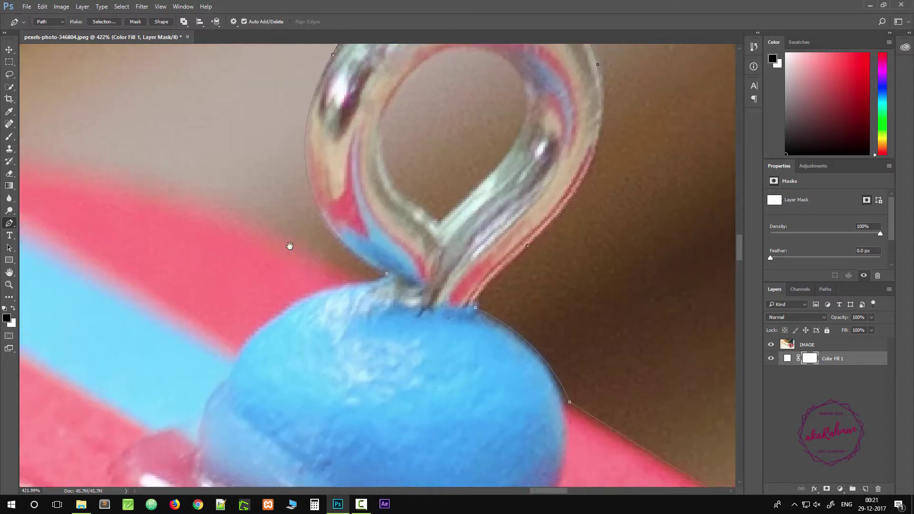
Continue the path from the eyelet's base over the blue knob and along the upper wing's far edge to the blue stripe
drag(123, 368, 291, 245)
click(394, 261)
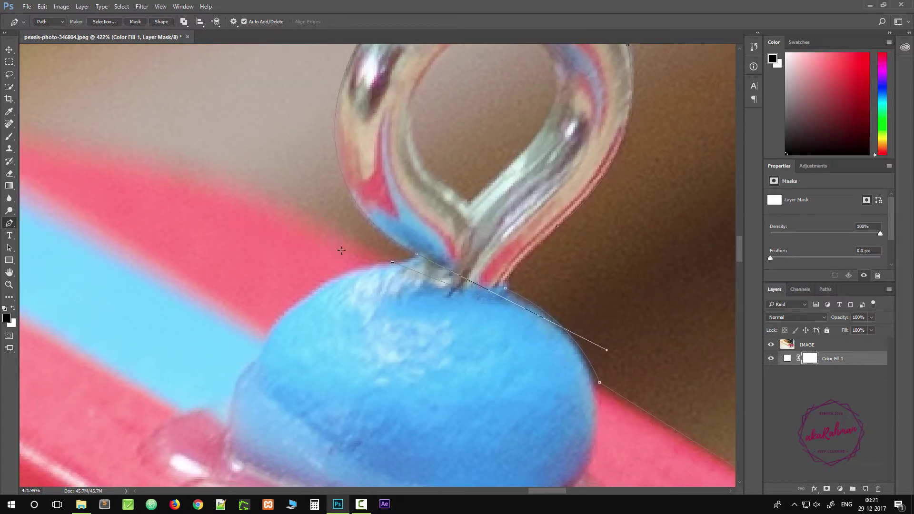
key(ctrl+z)
click(395, 264)
drag(140, 166, 141, 166)
drag(137, 229, 462, 267)
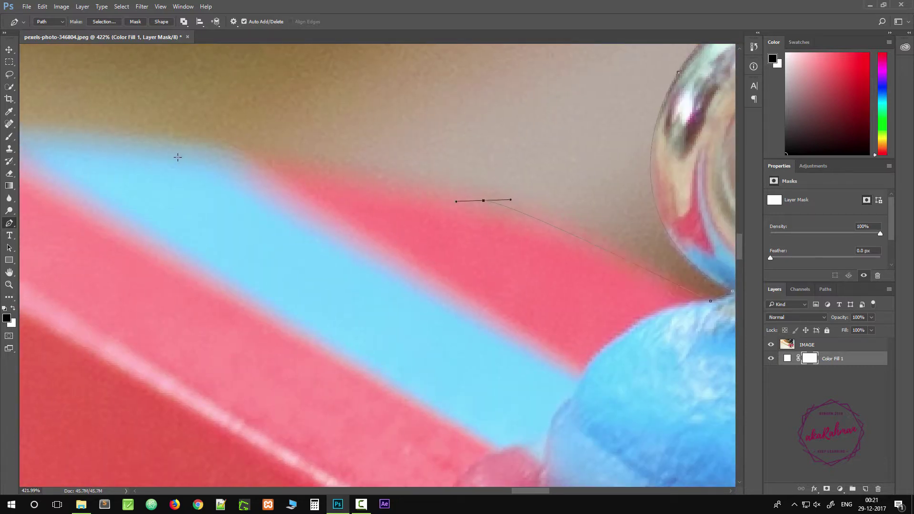
click(120, 137)
drag(133, 213, 499, 251)
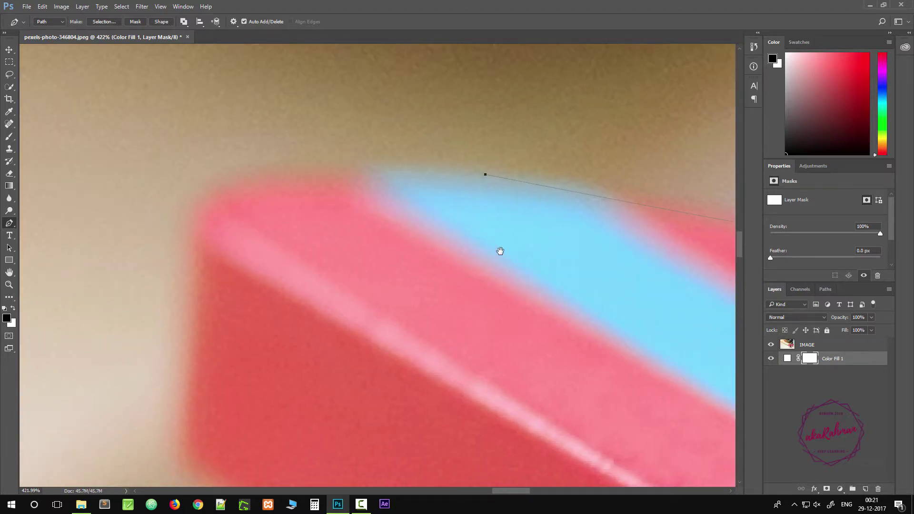
Trace the path around the upper wing's rounded outer end and down to its lower edge
drag(194, 237, 204, 331)
scroll(194, 236, down, 3)
drag(171, 364, 159, 396)
alt+click(171, 364)
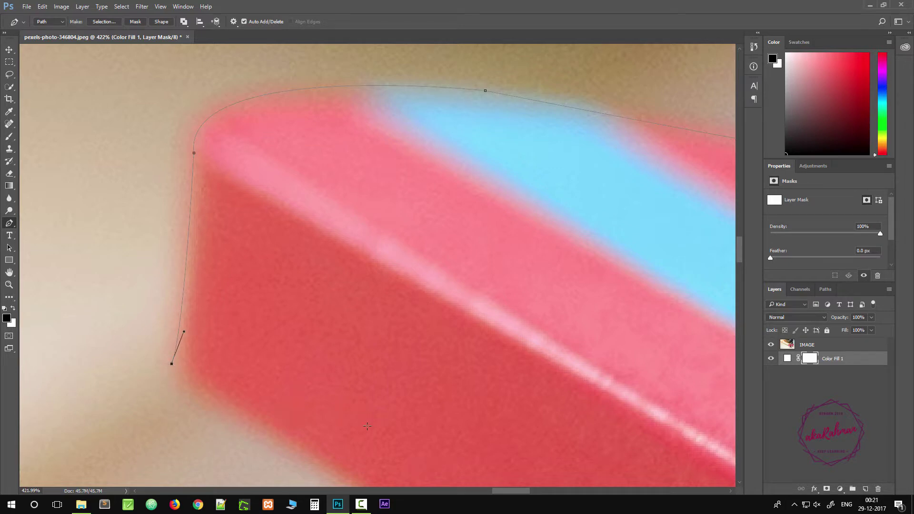
scroll(283, 255, down, 7)
drag(239, 262, 377, 331)
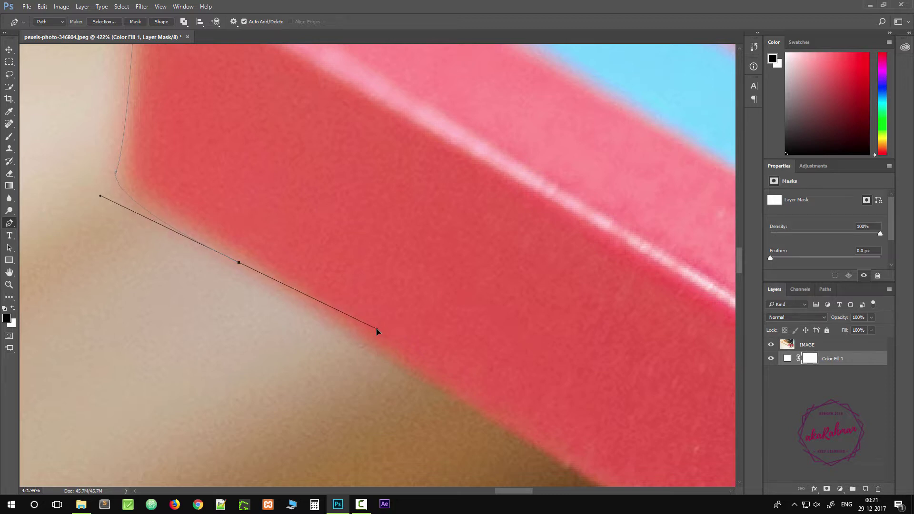
alt+click(238, 262)
Run the path along the wing's lower edge to the blue strut and along the fuselage top to the propeller
scroll(356, 299, down, 10)
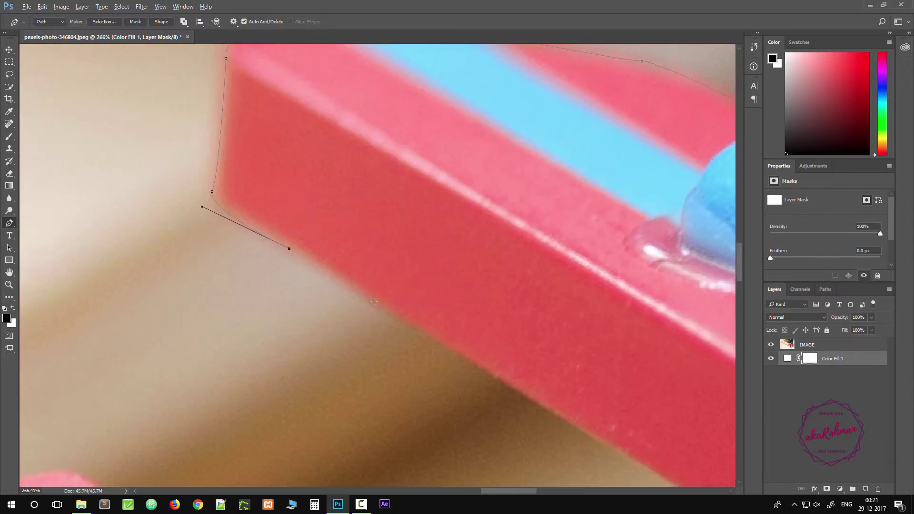
scroll(450, 374, down, 2)
scroll(494, 378, up, 4)
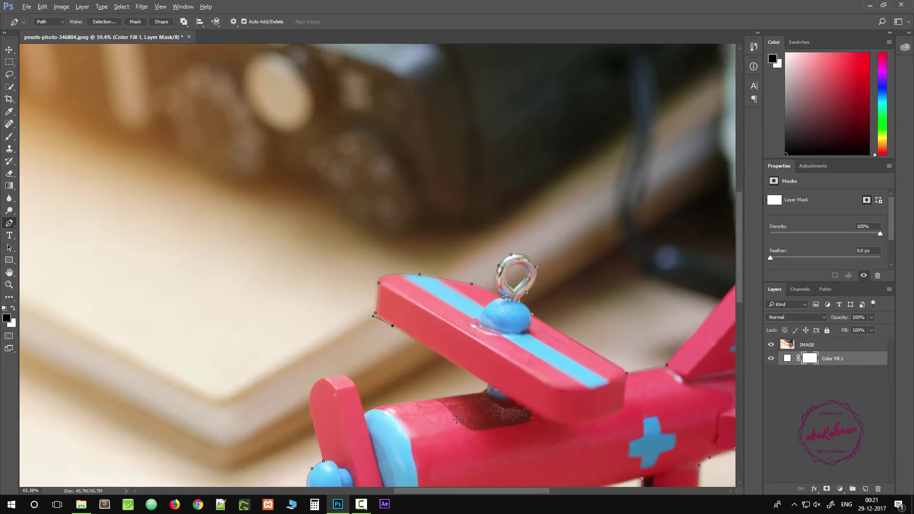
click(494, 378)
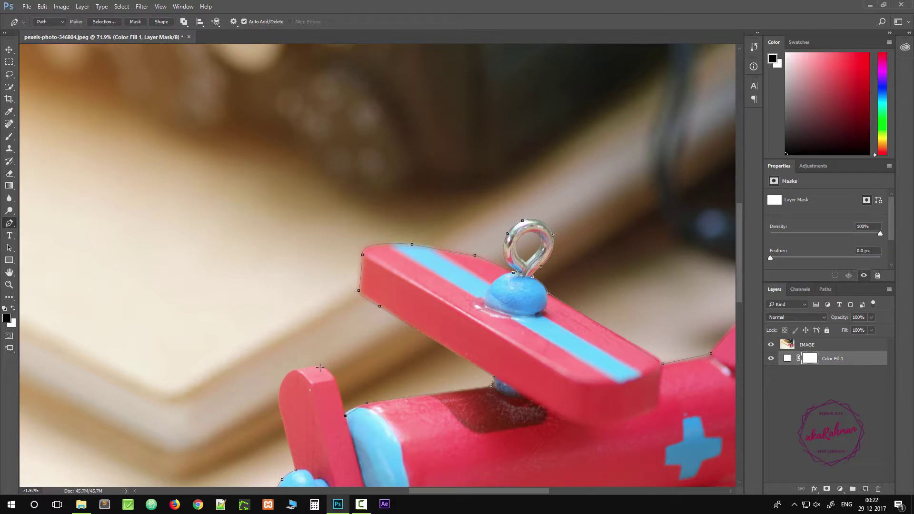
Trace the upper propeller blade's rounded tip and front edge, closing the path at the blue hub
mouse_move(317, 365)
mouse_down()
mouse_move(298, 353)
mouse_move(296, 365)
mouse_move(316, 368)
mouse_up()
scroll(316, 367, up, 5)
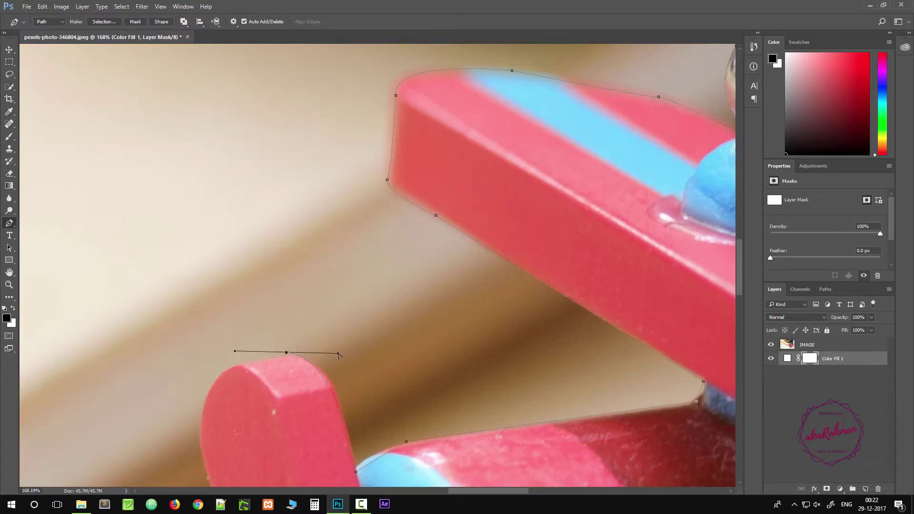
drag(339, 355, 346, 356)
alt+click(286, 352)
click(246, 363)
drag(200, 436, 201, 483)
drag(246, 448, 266, 312)
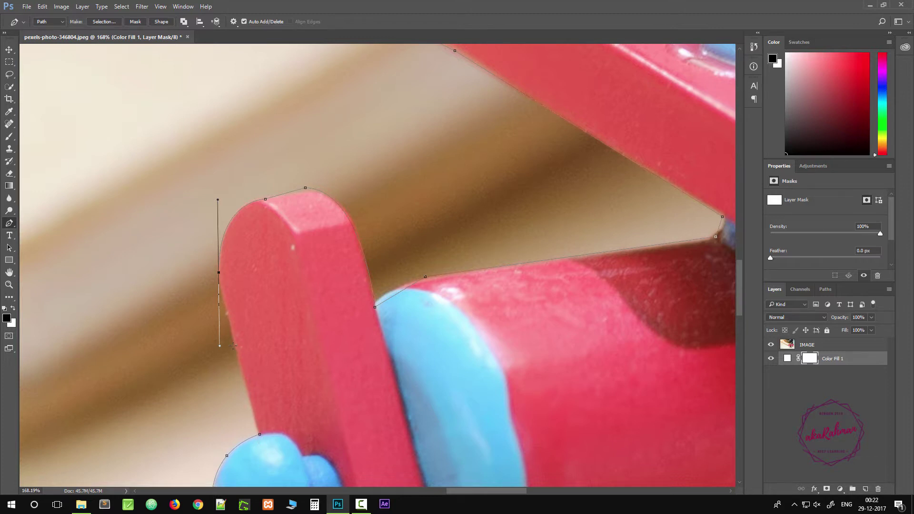
alt+click(219, 272)
ctrl+alt+click(261, 436)
scroll(344, 409, down, 2)
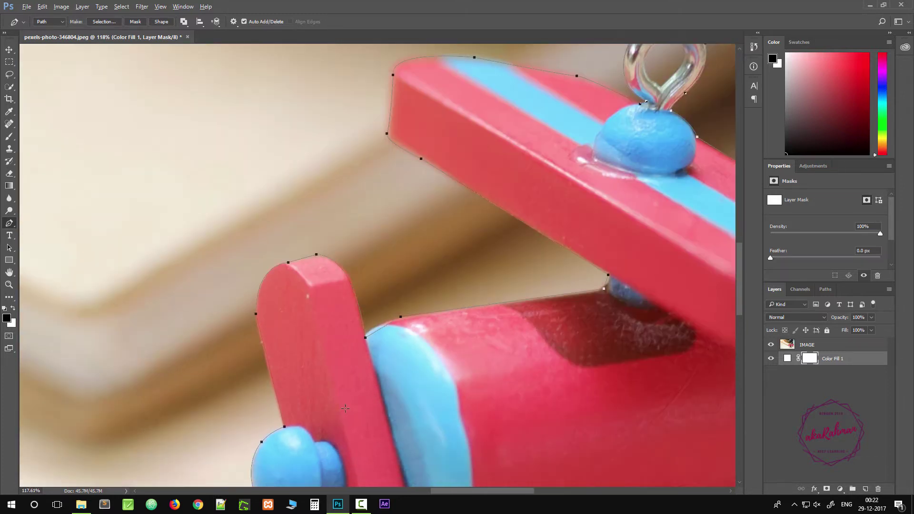
Convert the plane's path to a selection, fill it with black on the Color Fill 1 mask, and deselect
scroll(346, 409, down, 6)
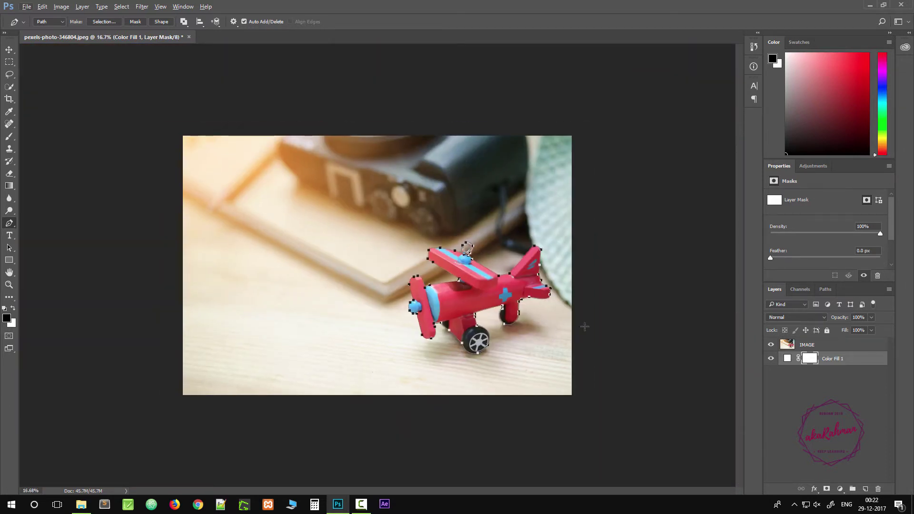
scroll(585, 326, up, 3)
drag(638, 379, 435, 330)
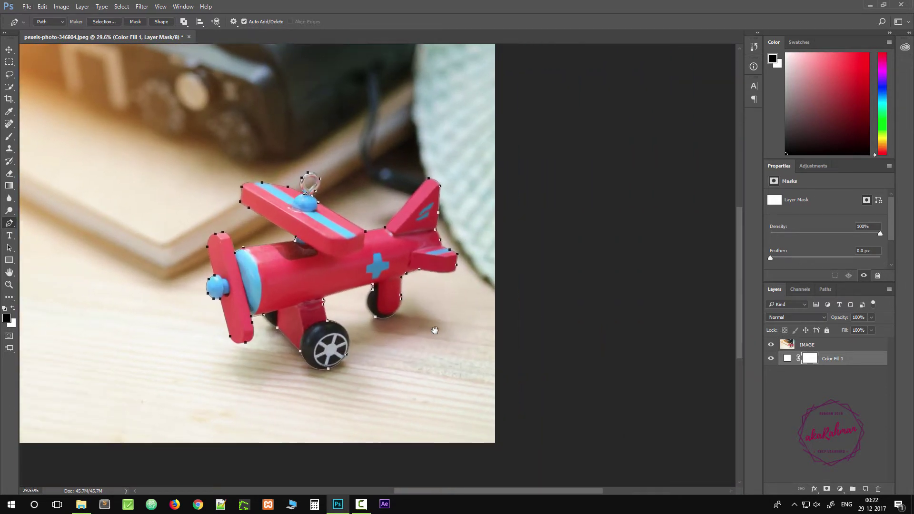
scroll(434, 331, up, 2)
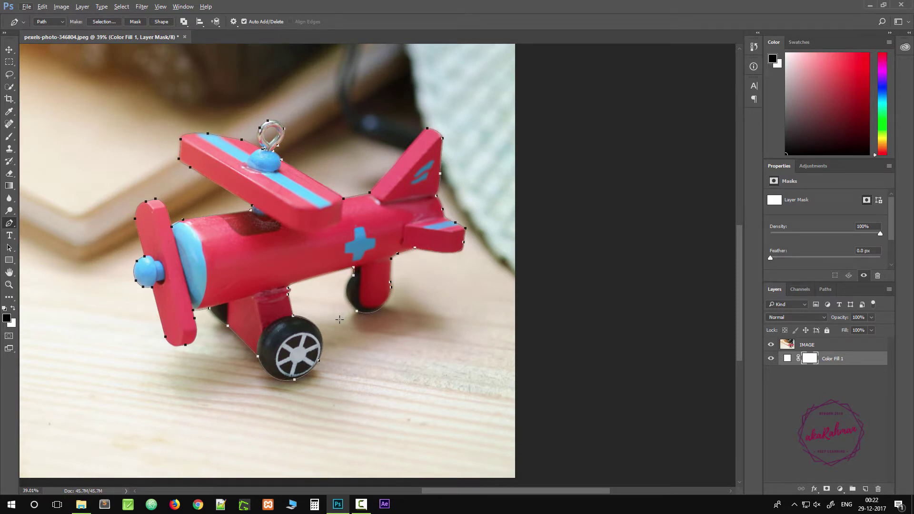
key(ctrl+Return)
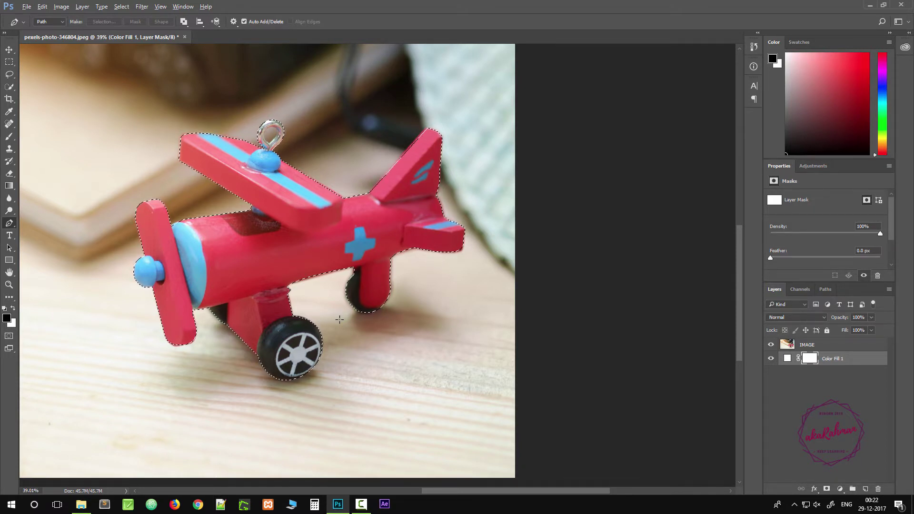
key(alt+BackSpace)
key(ctrl+d)
Move the Color Fill 1 layer above the IMAGE layer
drag(831, 367, 832, 341)
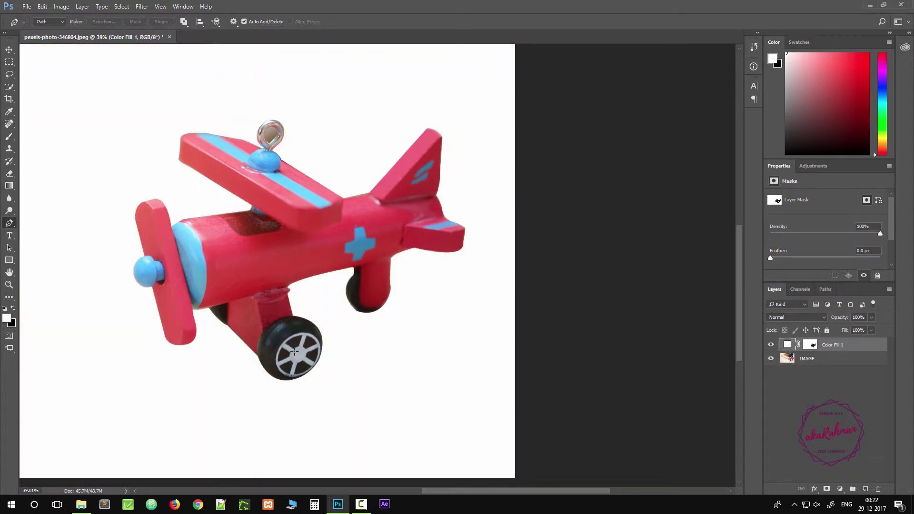
key(ctrl+minus)
key(ctrl+minus)
key(ctrl+0)
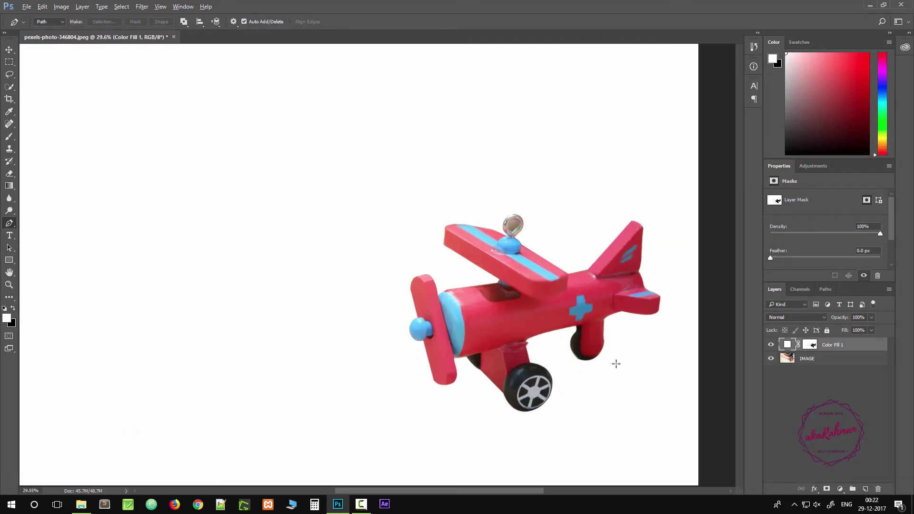
Start a new path inside the eyelet's opening, with a corner point at its lower tip and a curved point at its top
scroll(624, 363, up, 3)
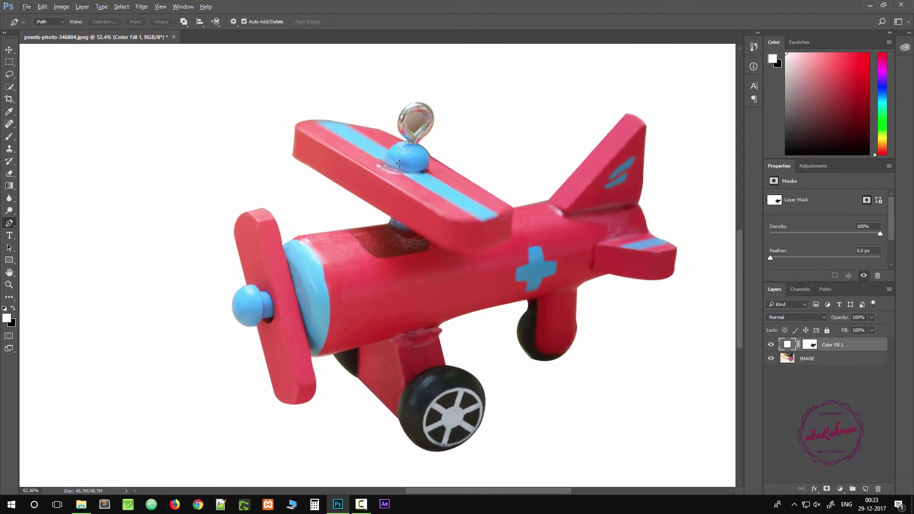
scroll(417, 119, up, 4)
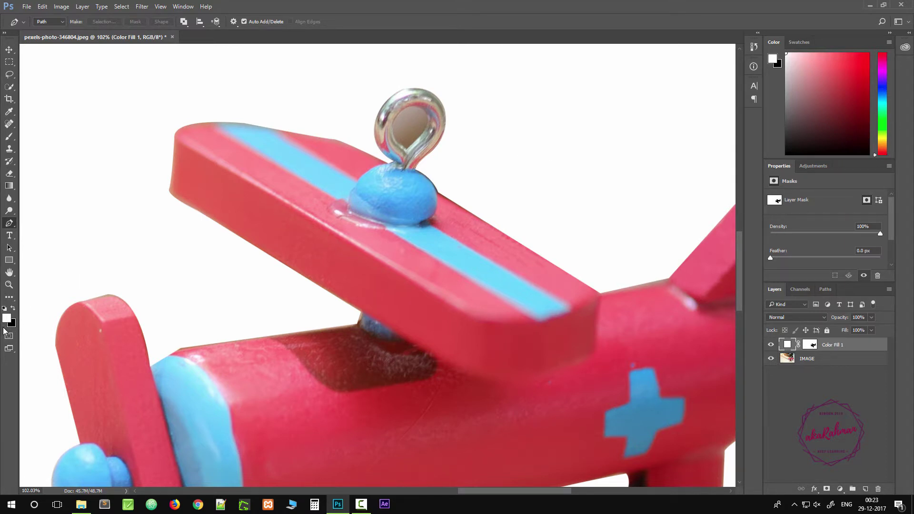
key(x)
scroll(468, 142, up, 5)
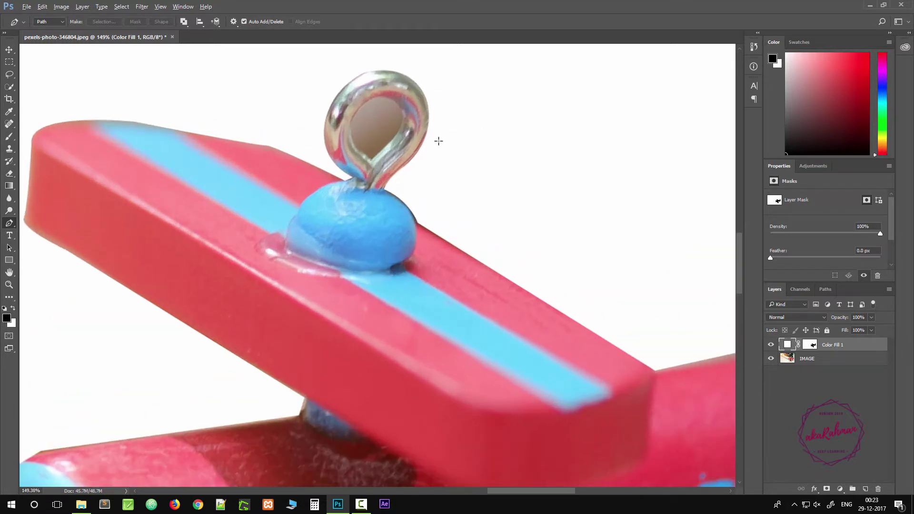
scroll(418, 179, up, 1)
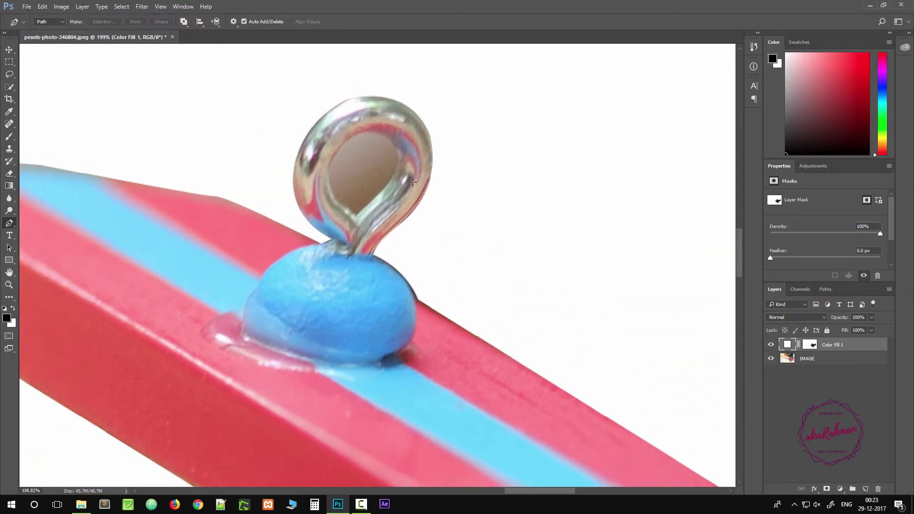
scroll(365, 178, up, 2)
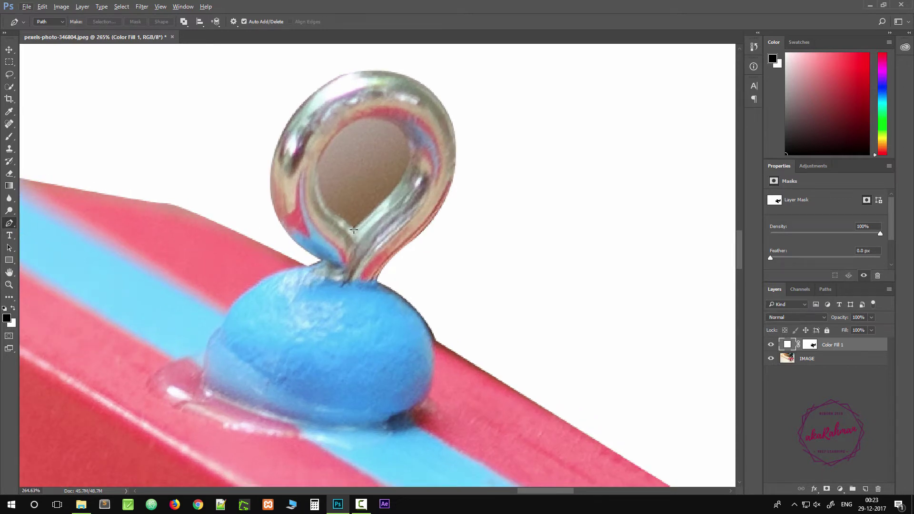
click(353, 229)
drag(373, 118, 478, 94)
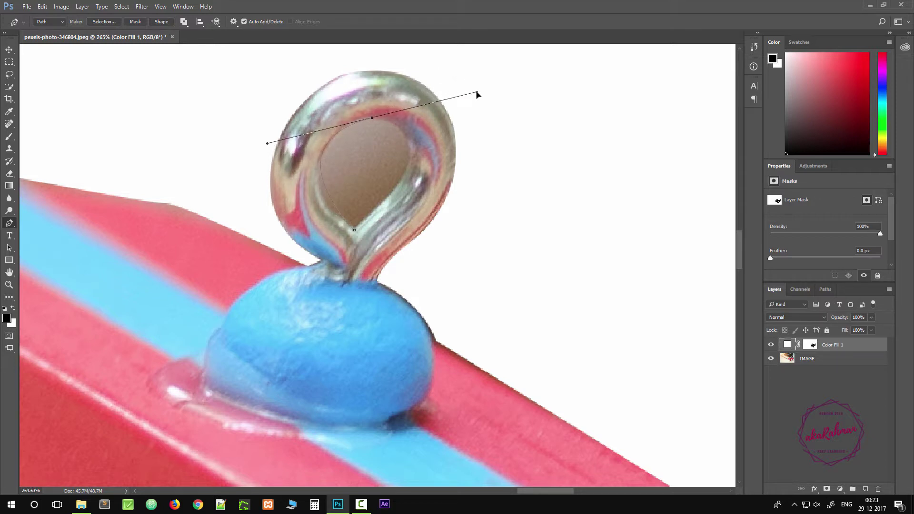
Add an anchor point on the opening's side, close the path, and adjust its curves to fit the eyelet's inner edge
click(327, 204)
drag(327, 204, 326, 203)
ctrl+click(355, 231)
drag(341, 238, 339, 247)
drag(372, 118, 456, 136)
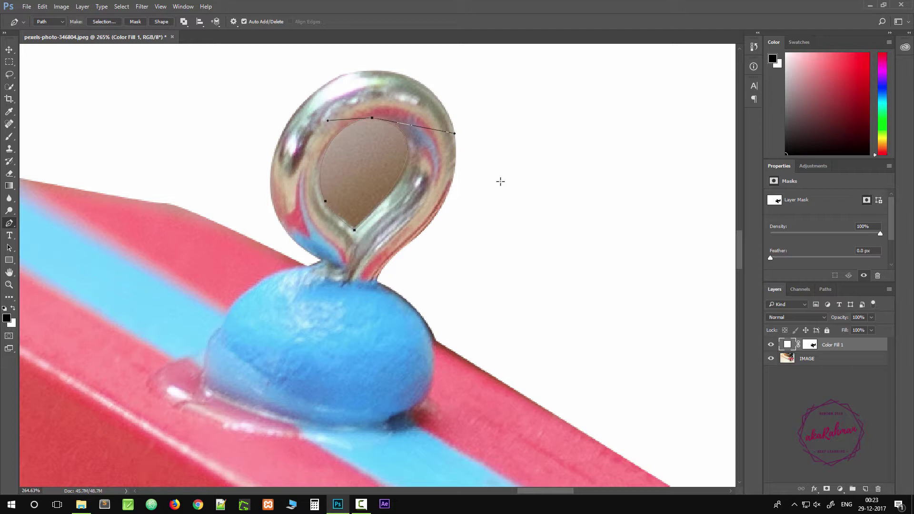
Convert the eyelet opening's path to a selection, fill it with white on the Color Fill 1 mask, and deselect
key(ctrl+Return)
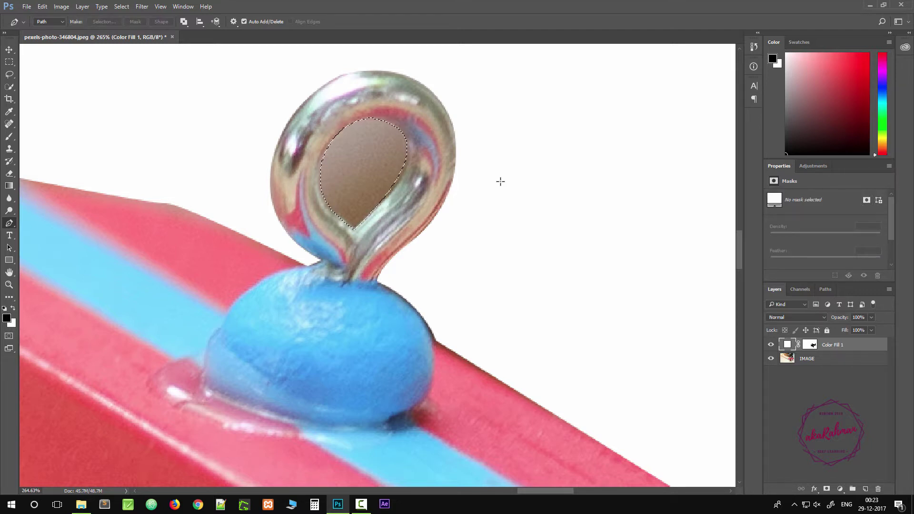
key(x)
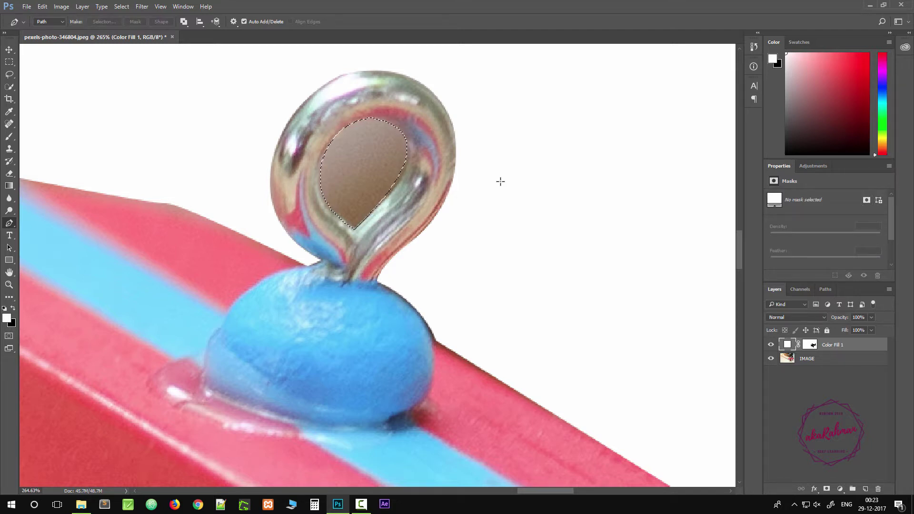
click(811, 345)
key(x)
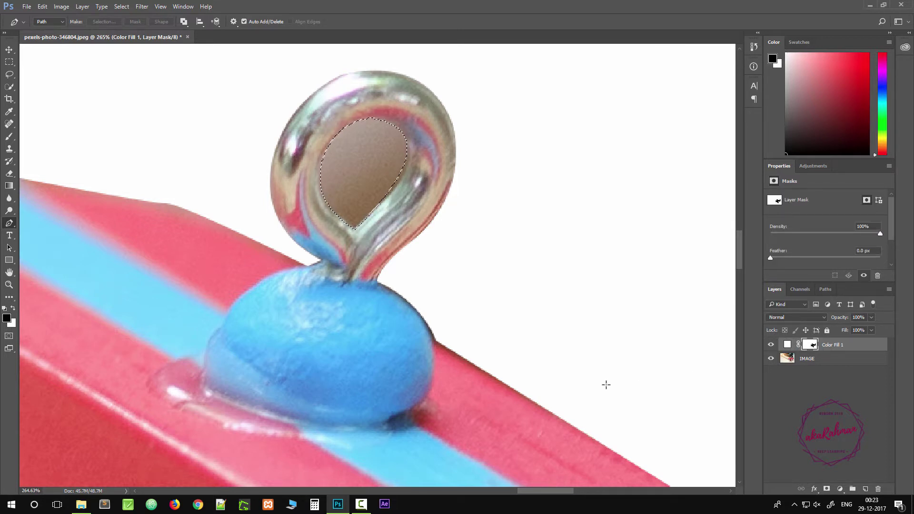
key(x)
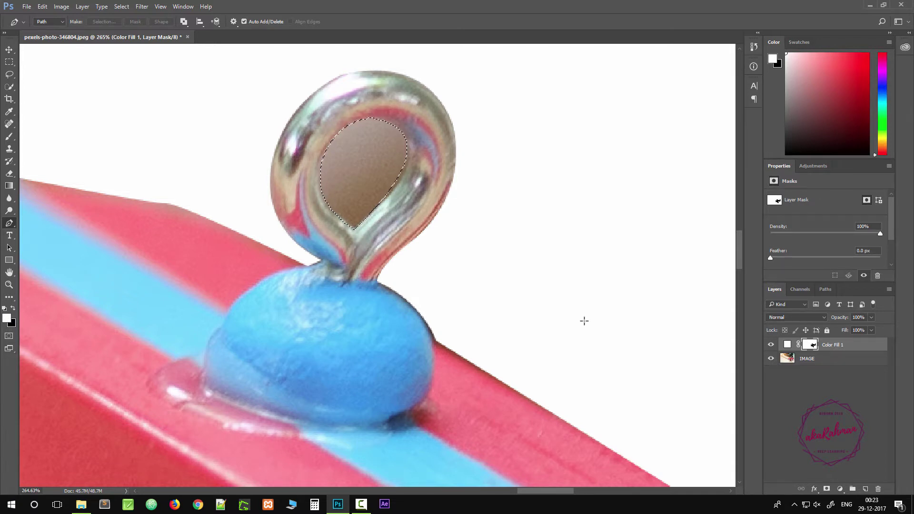
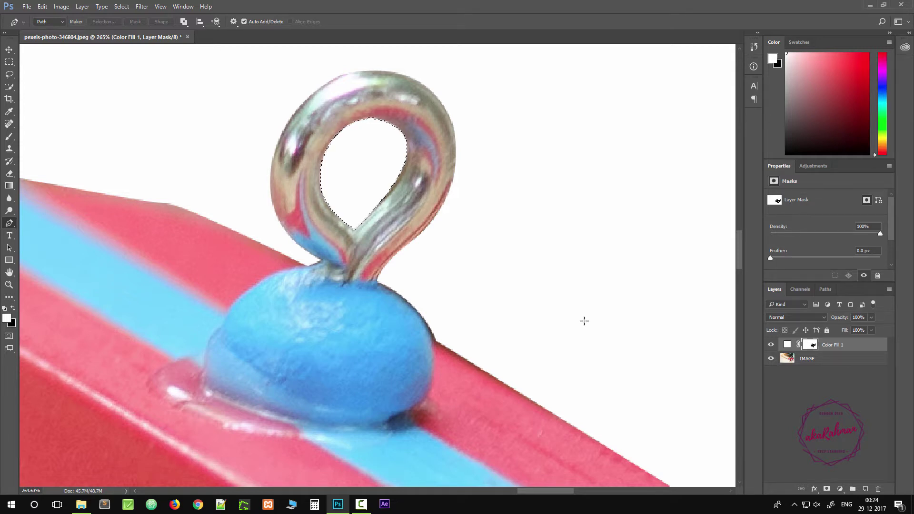
key(ctrl+d)
scroll(462, 353, down, 8)
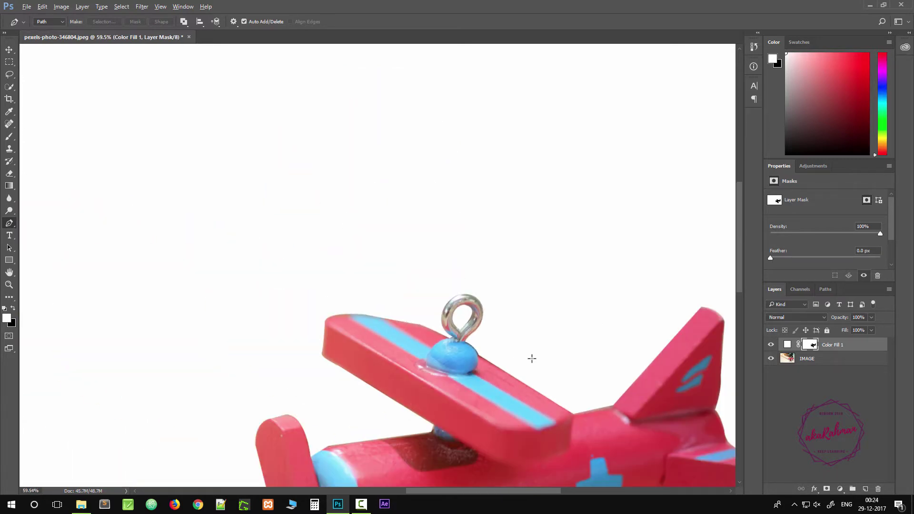
Close the red toy plane photo without saving its changes
scroll(532, 358, down, 5)
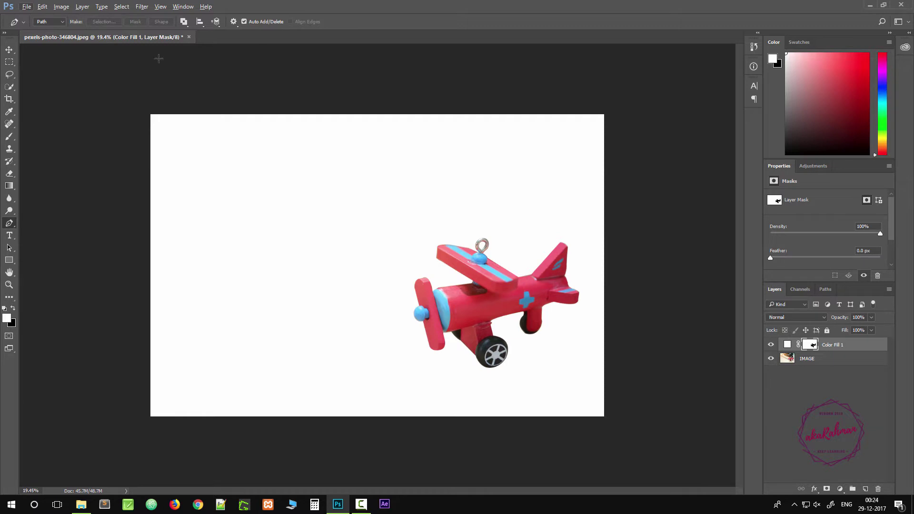
click(189, 37)
click(469, 193)
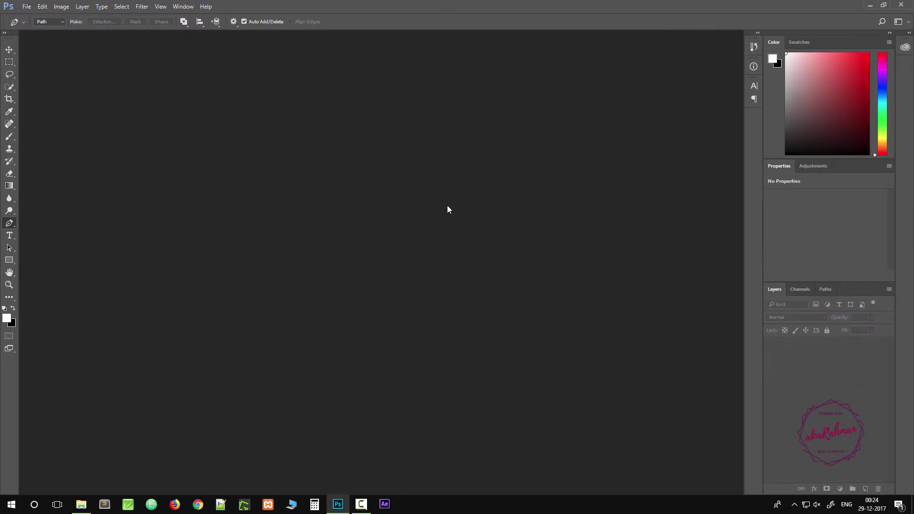
Open the ice cream sundae photo pexels-photo-380954.jpeg from File Explorer with the Move tool active
click(10, 50)
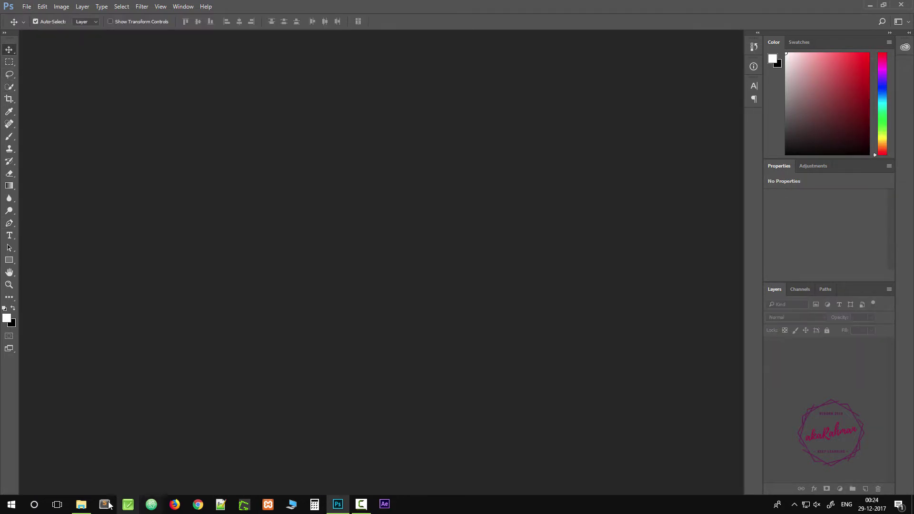
click(84, 507)
drag(410, 173, 443, 300)
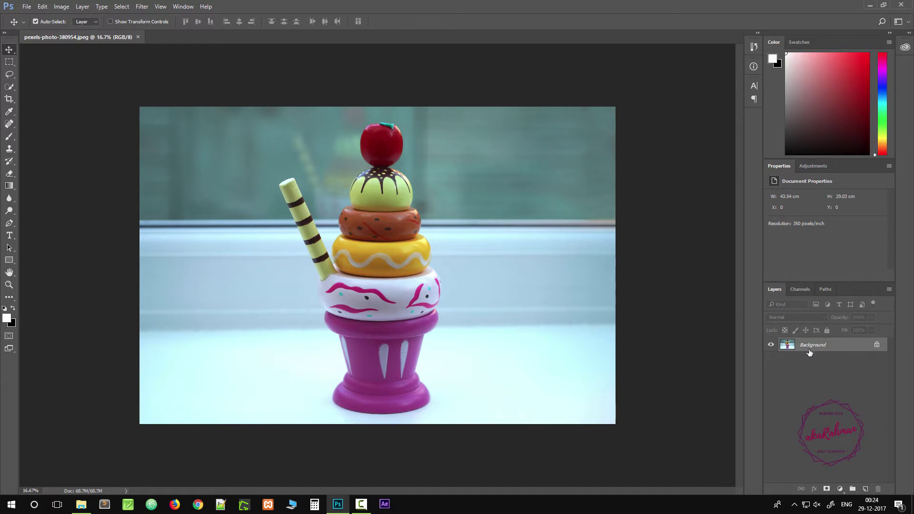
Duplicate the Background layer, delete the original, and rename the copy IMAGE
key(ctrl+j)
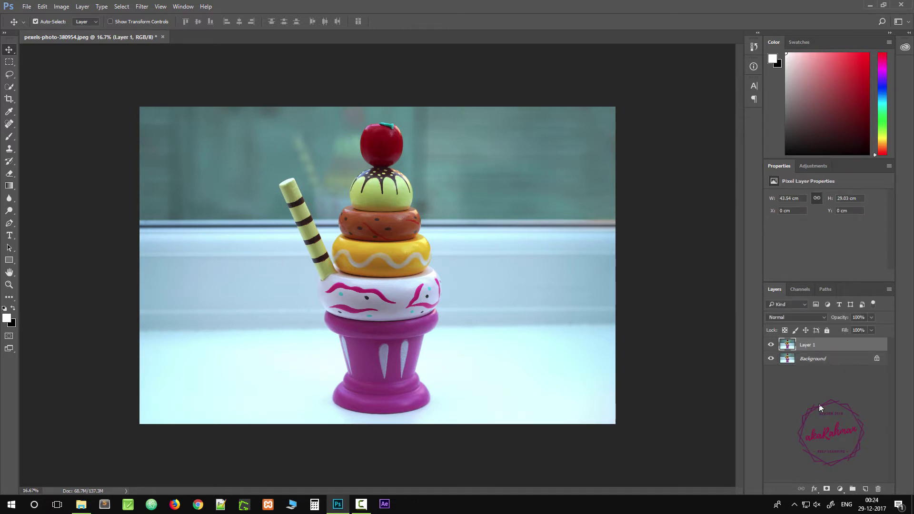
click(814, 363)
key(Delete)
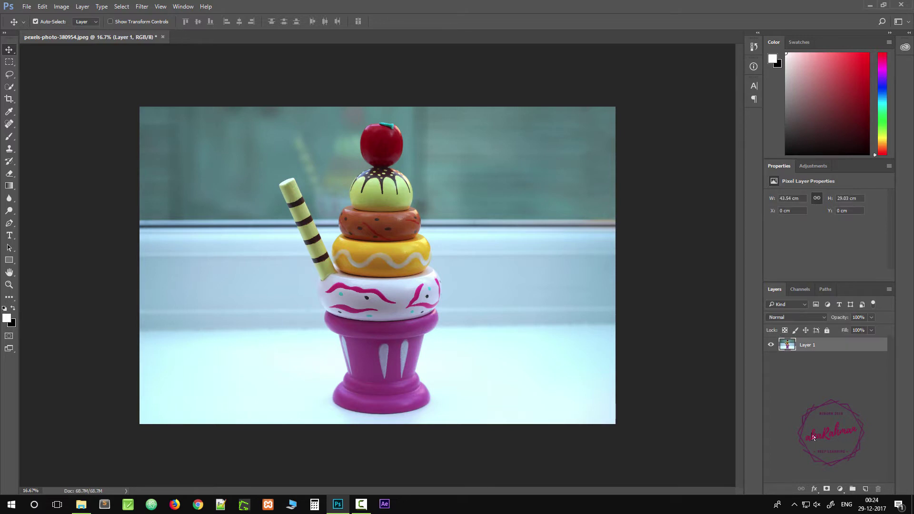
double_click(806, 346)
text(IMAGE)
click(816, 379)
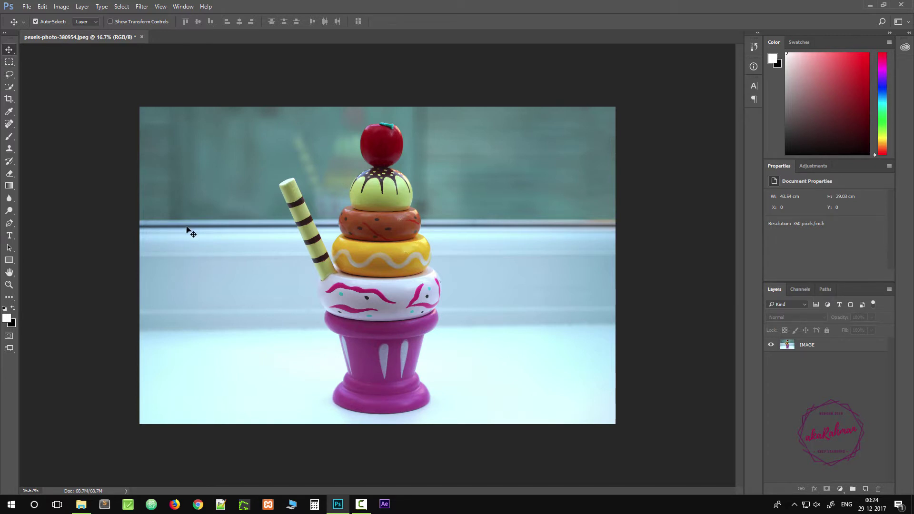
Add a white Solid Color fill layer, move it below IMAGE with its mask selected, and make black the foreground color
key(p)
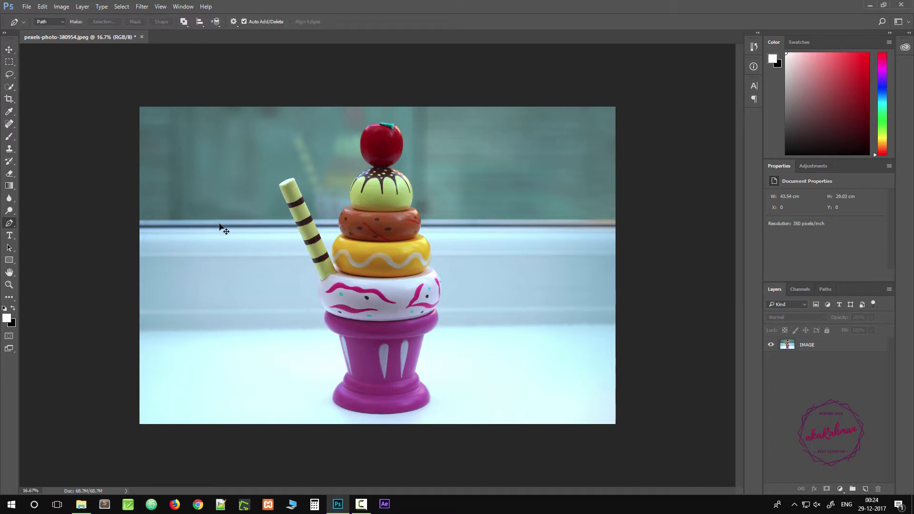
click(840, 489)
click(844, 283)
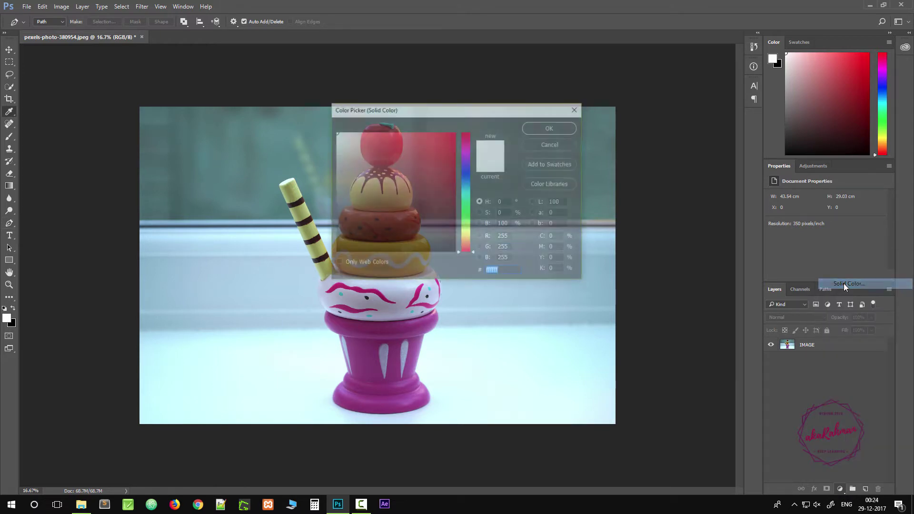
click(576, 129)
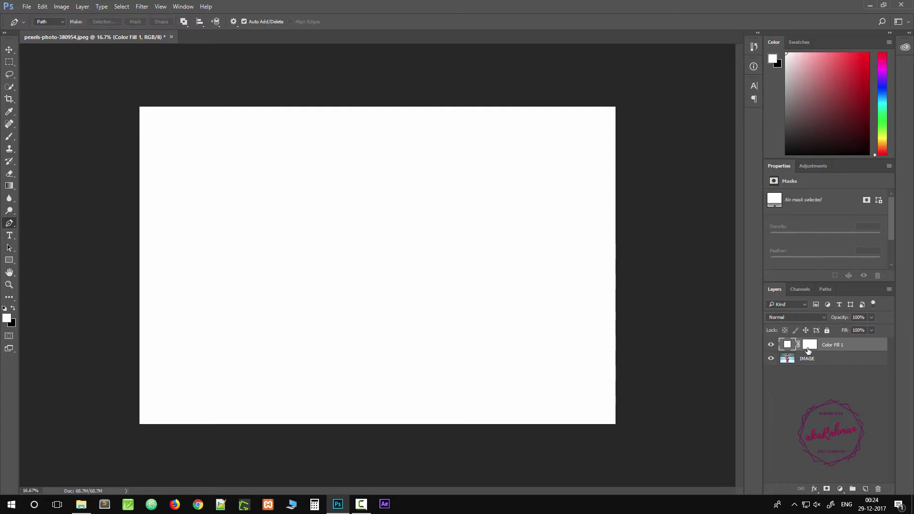
click(810, 345)
drag(828, 347, 829, 368)
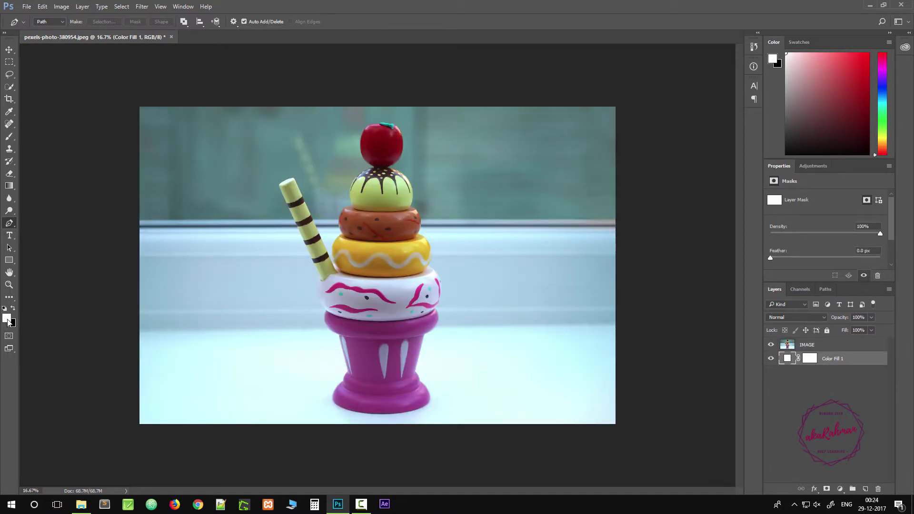
key(x)
Start a Pen path at the purple cup's lower left base and trace its two base ridges and straight side up to the rim
scroll(362, 350, up, 4)
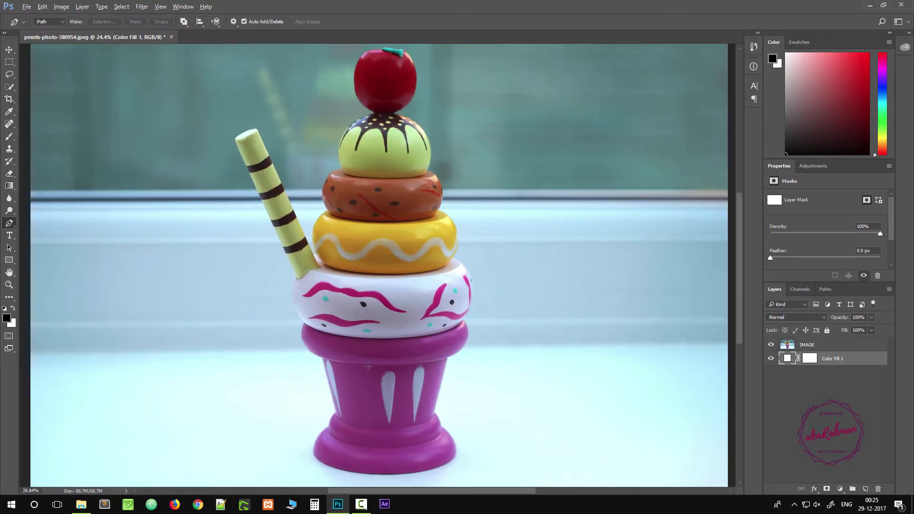
scroll(374, 402, up, 3)
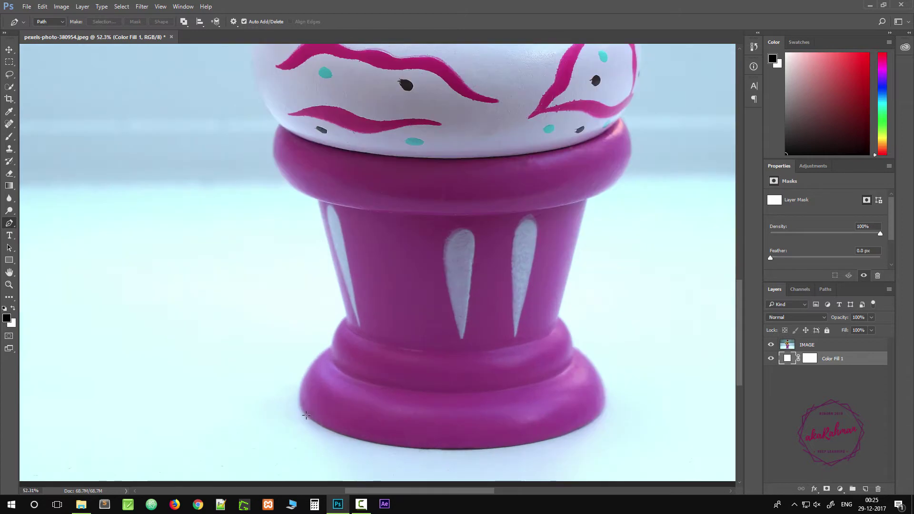
click(301, 412)
drag(330, 347, 371, 324)
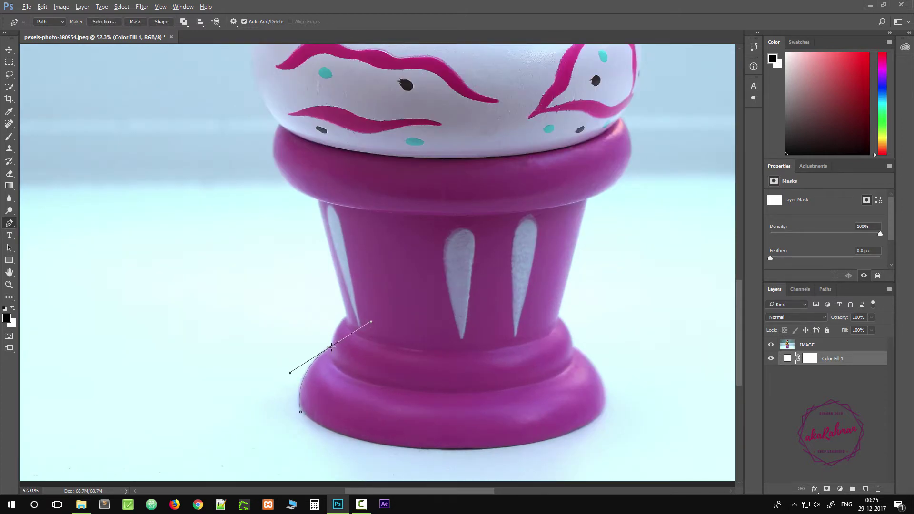
alt+click(330, 347)
scroll(354, 340, up, 2)
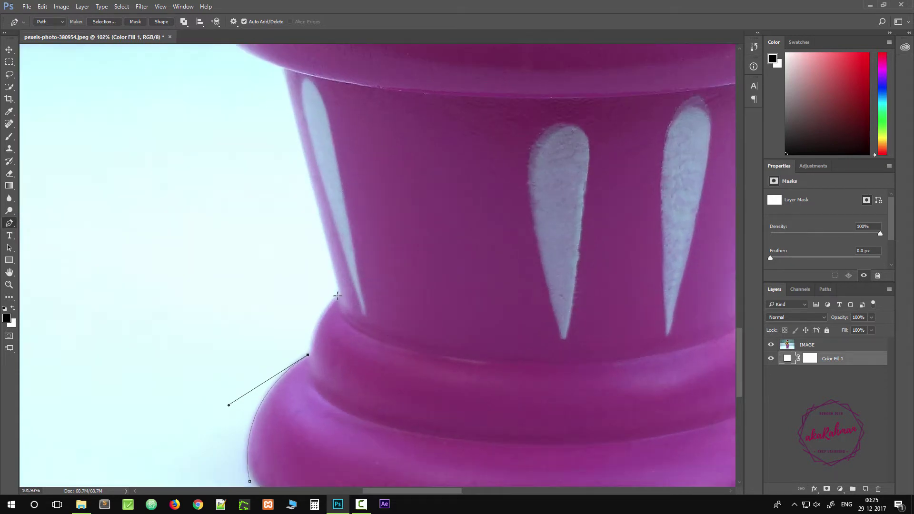
drag(338, 296, 322, 384)
alt+click(337, 296)
click(283, 153)
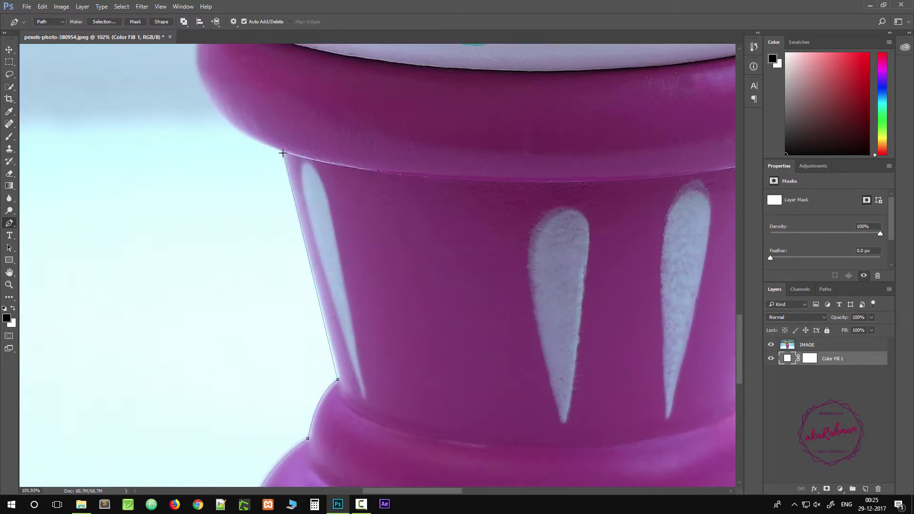
Continue the path with curves around the cup's rim and the white ring's left side to the wafer stick's base
drag(255, 208, 379, 397)
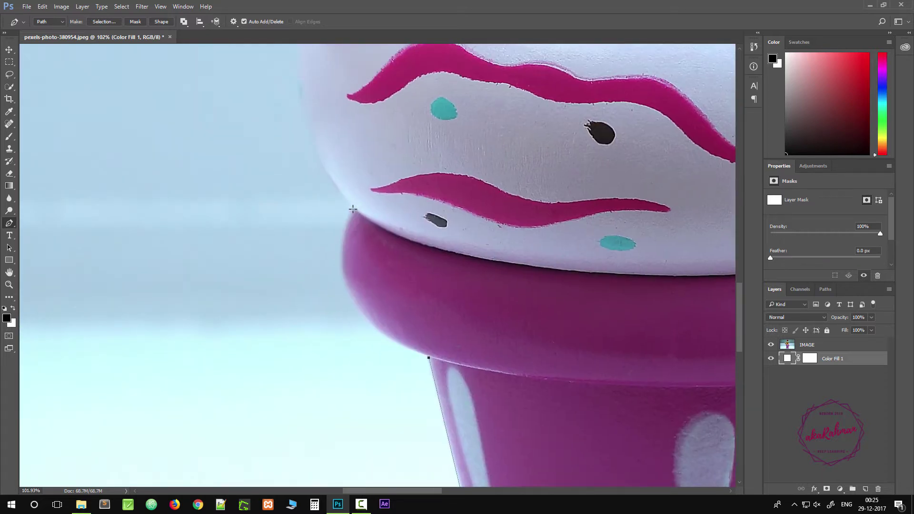
drag(354, 209, 403, 98)
scroll(357, 286, up, 5)
drag(328, 203, 383, 95)
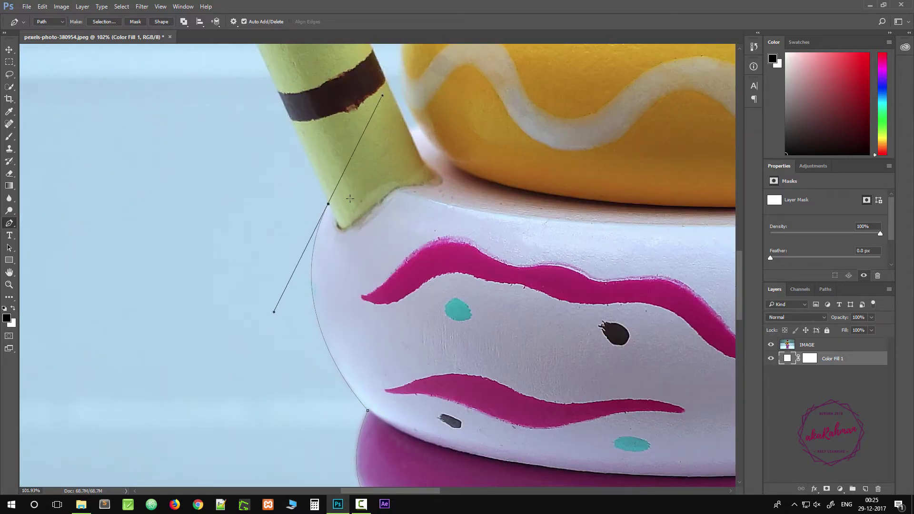
Trace the wafer stick's left edge and its rounded top with the path, adjusting the curve at the upper right corner
drag(248, 184, 457, 477)
drag(448, 190, 448, 361)
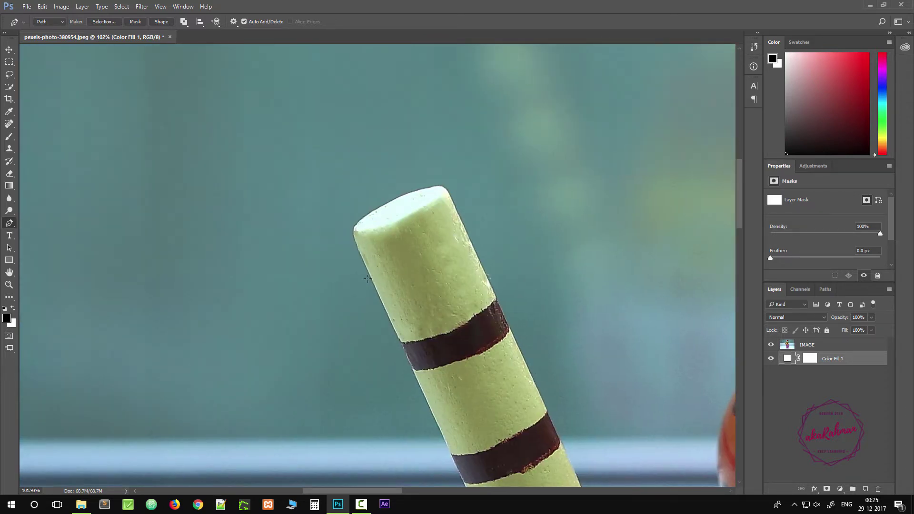
click(364, 261)
drag(388, 204, 446, 184)
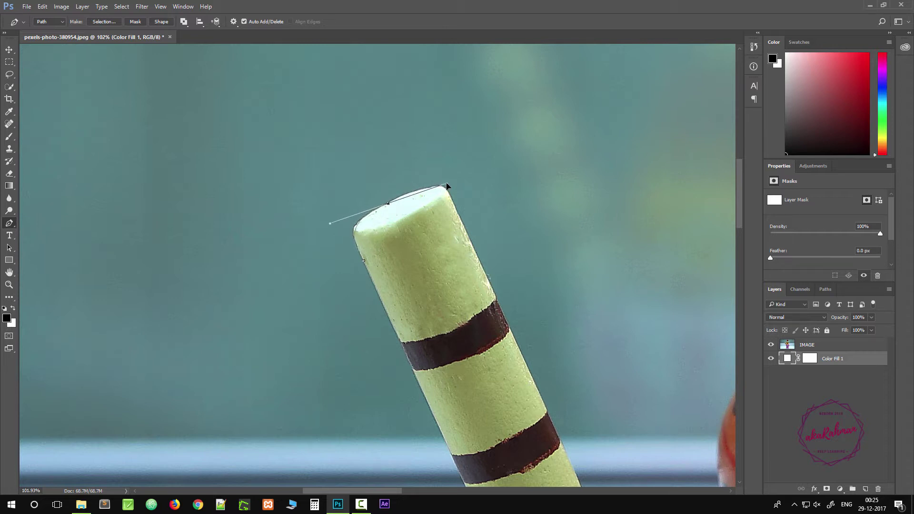
alt+click(389, 203)
drag(459, 214, 471, 267)
click(441, 189)
drag(442, 193, 443, 190)
Trace the path down the wafer stick's right edge to its base beside the yellow ring, adding an anchor point midway
scroll(288, 167, down, 5)
scroll(288, 167, right, 8)
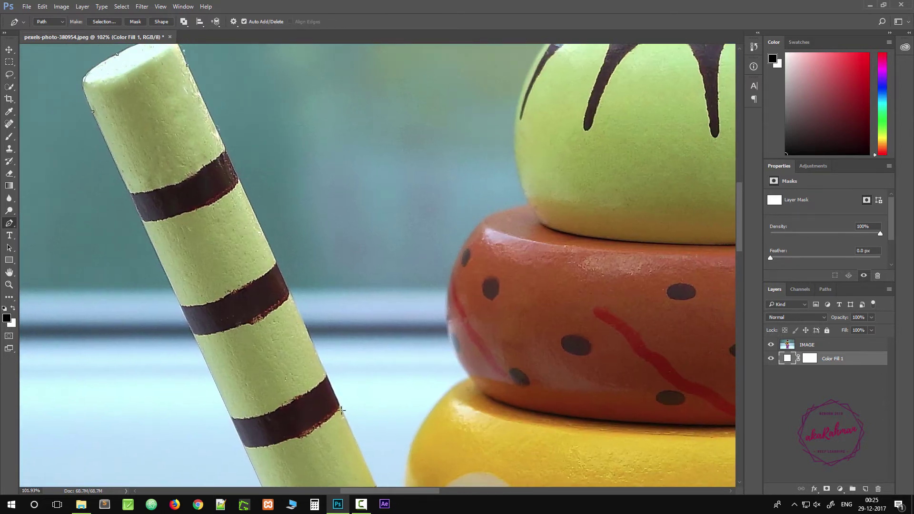
click(343, 411)
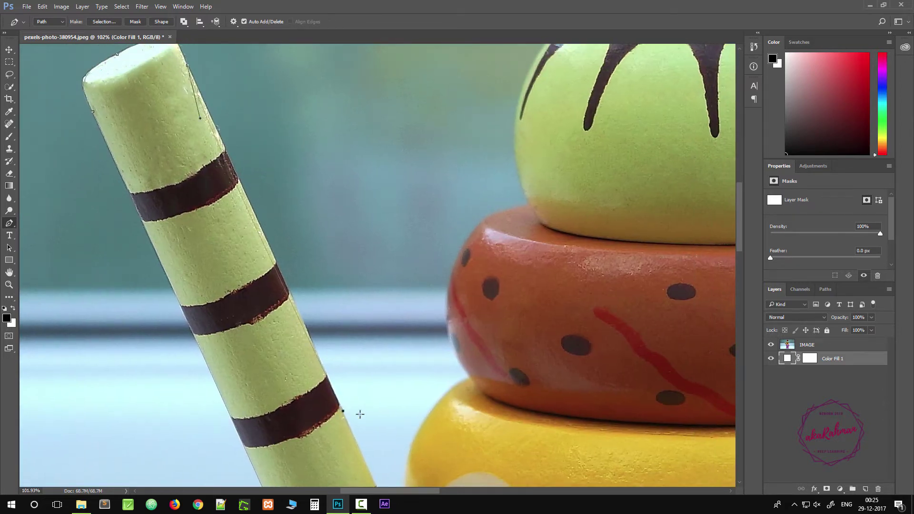
click(261, 241)
drag(360, 324, 245, 111)
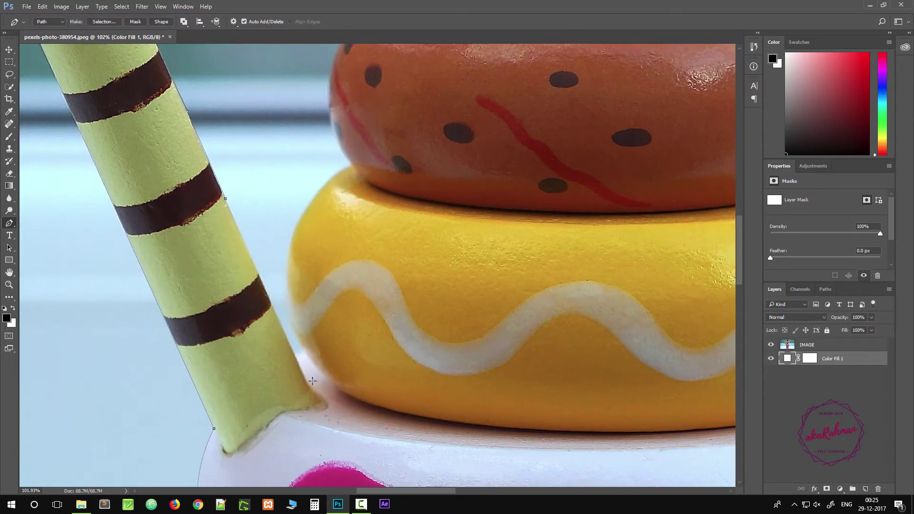
click(295, 357)
Continue the path with curves around the left sides of the yellow and brown rings up to the green scoop's base
drag(331, 178, 415, 111)
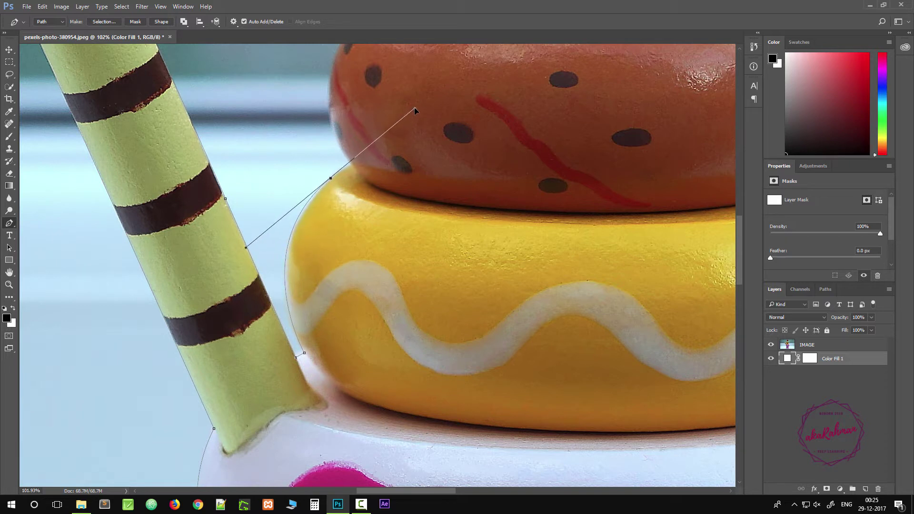
alt+click(331, 178)
drag(352, 90, 292, 296)
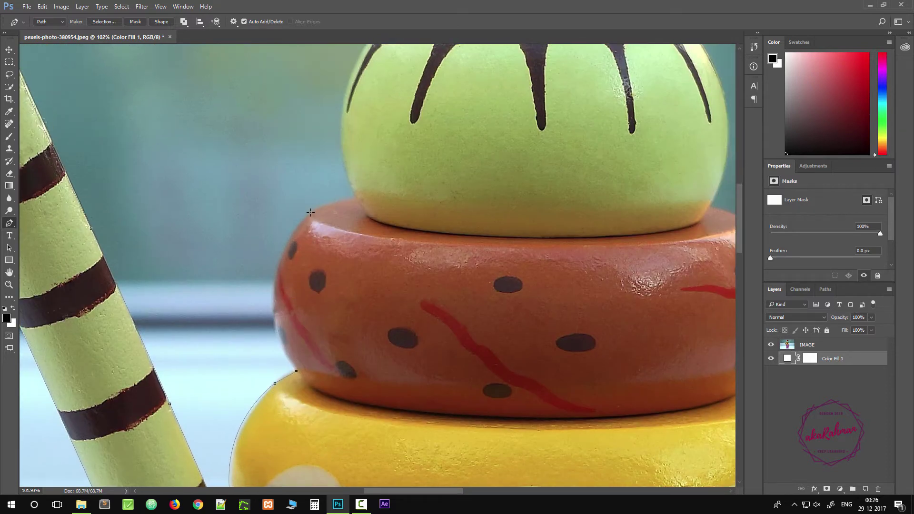
drag(311, 214, 388, 140)
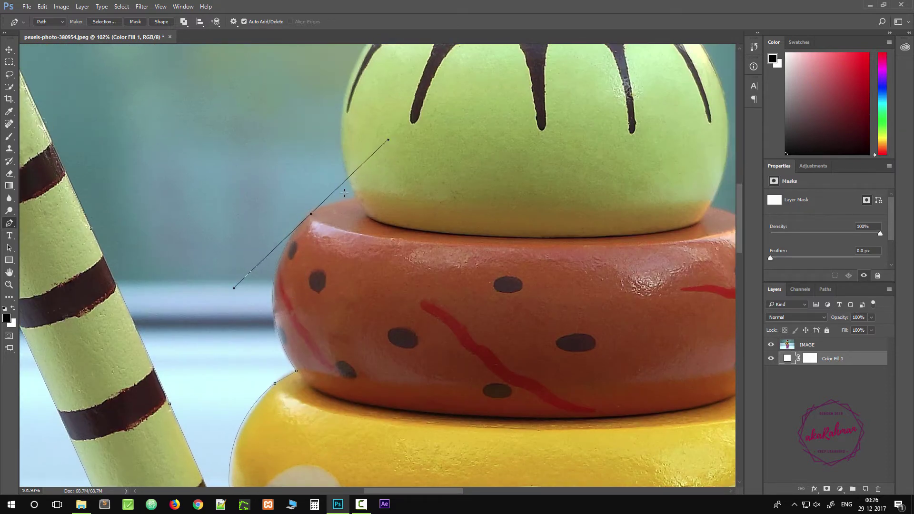
alt+click(311, 214)
drag(357, 197, 385, 199)
alt+click(356, 197)
Trace the green scoop's left side with the path up to the cherry's base
drag(438, 126, 335, 333)
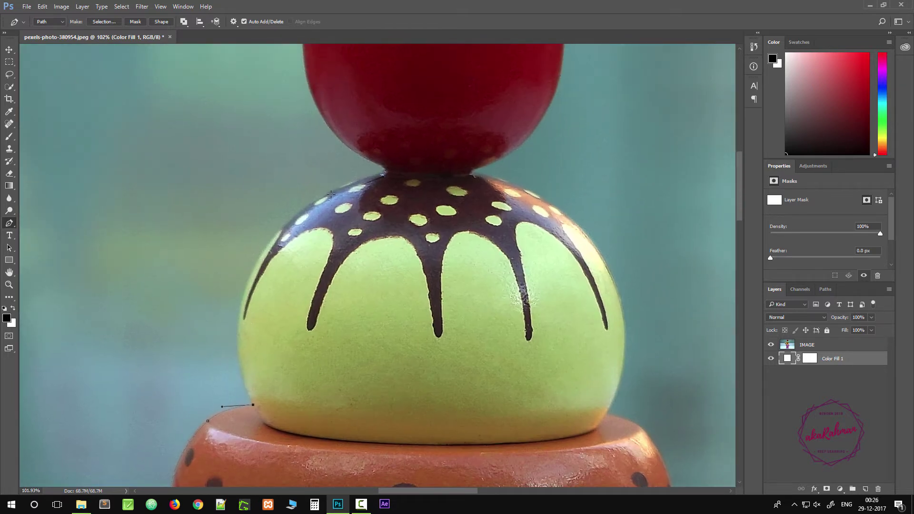
drag(282, 227, 366, 163)
click(385, 171)
Draw a curved path segment along the cherry's left side up to its upper left shoulder
scroll(315, 148, up, 5)
scroll(315, 147, up, 2)
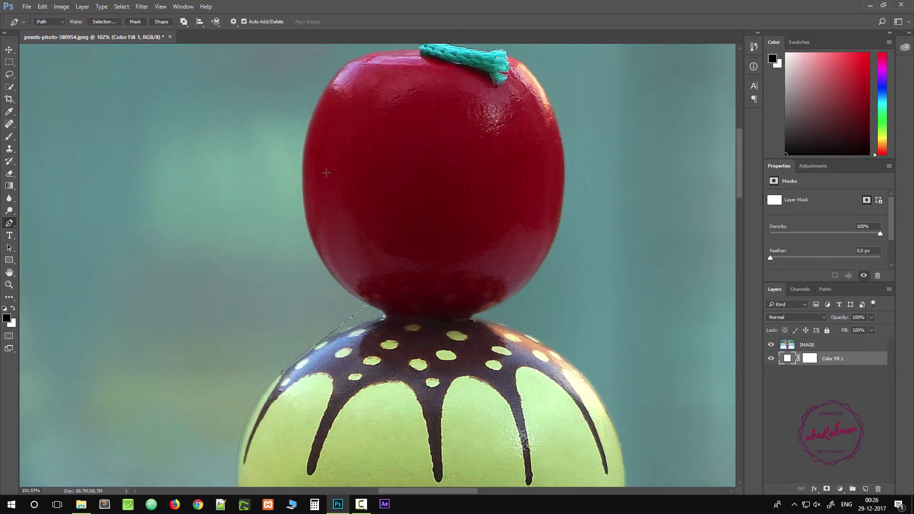
scroll(318, 162, up, 2)
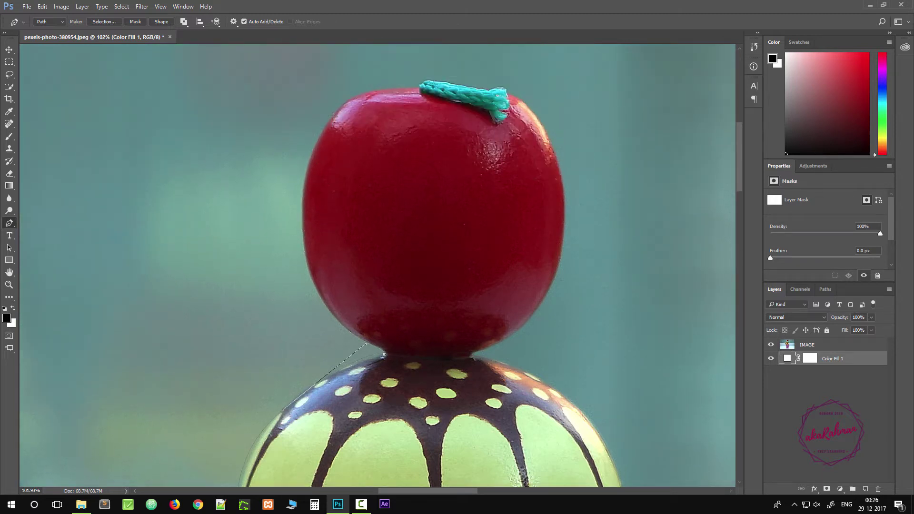
drag(349, 101, 470, 198)
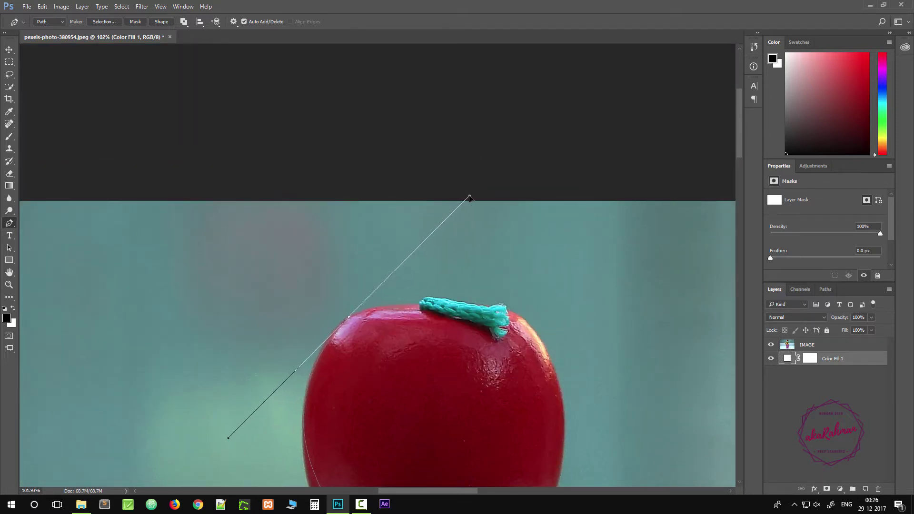
drag(446, 350, 401, 149)
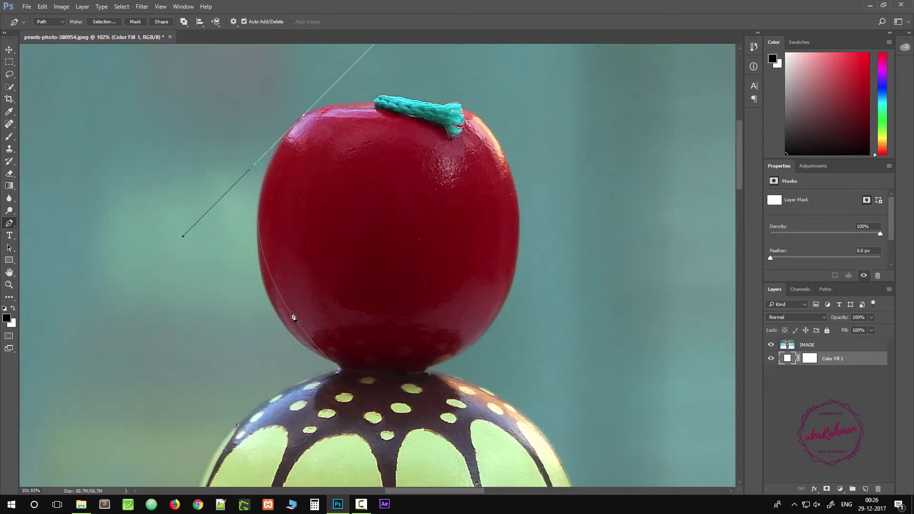
Add an anchor point on the cherry's lower left segment and adjust its position and handles to fit the cherry's edge
click(288, 310)
drag(288, 310, 280, 321)
drag(248, 270, 251, 265)
mouse_move(231, 185)
mouse_down()
mouse_move(238, 194)
mouse_move(240, 176)
mouse_up()
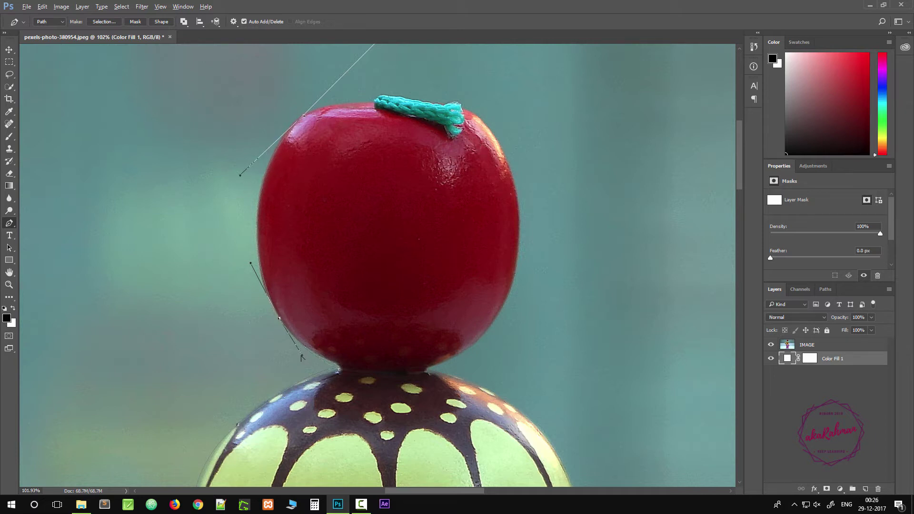
drag(302, 355, 311, 365)
ctrl+click(339, 370)
key(ctrl+z)
drag(323, 362, 321, 359)
Extend the path across the cherry's top to the left end of the green stem, ending in a corner point
drag(391, 204, 339, 362)
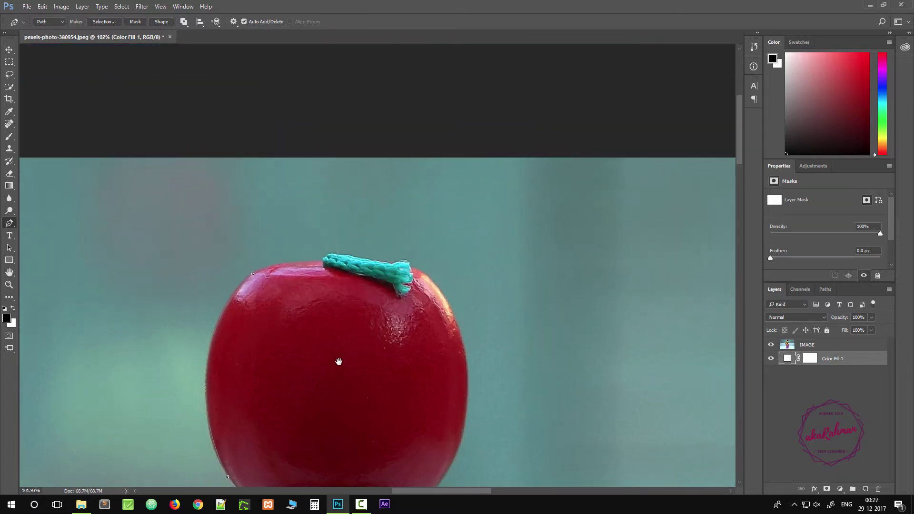
click(322, 261)
scroll(257, 271, up, 5)
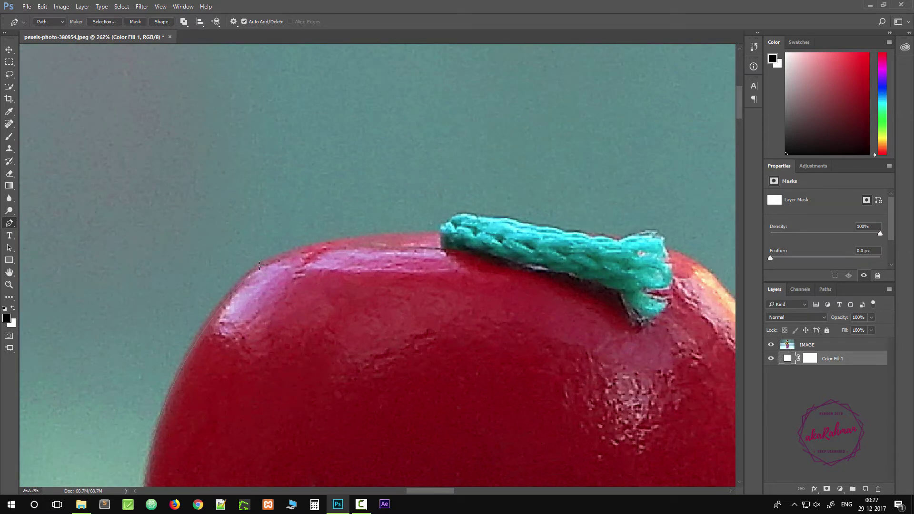
click(259, 266)
drag(439, 232, 239, 299)
alt+click(440, 232)
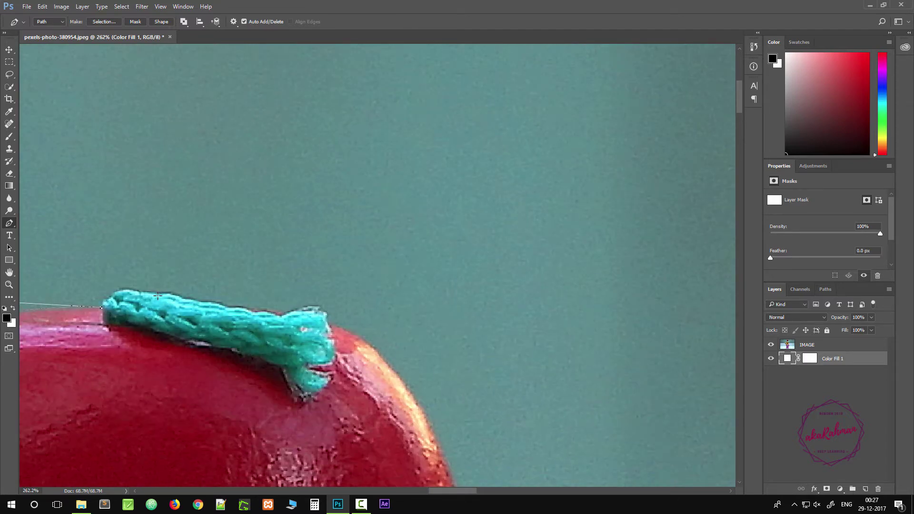
Extend the path along the upper edge of the green stem to its right end on the cherry
drag(162, 294, 213, 310)
click(267, 313)
click(325, 321)
click(339, 330)
Draw curved path segments down the cherry's right side to its base, with a corner point at the cherry's widest part
drag(402, 440, 219, 160)
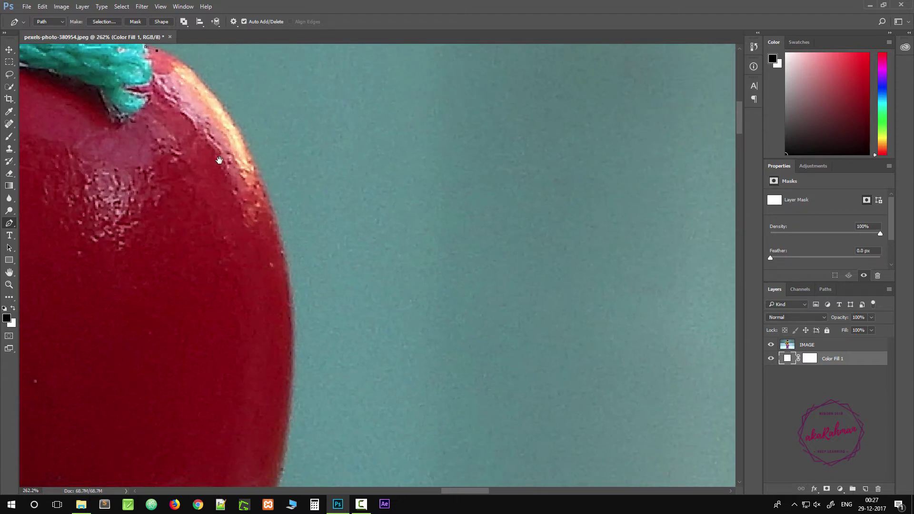
drag(291, 338, 292, 437)
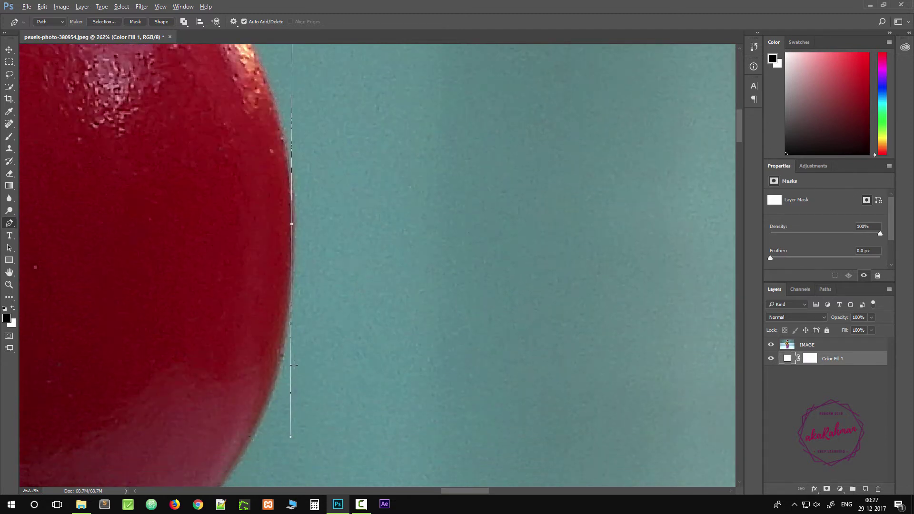
alt+scroll(294, 366, down, 5)
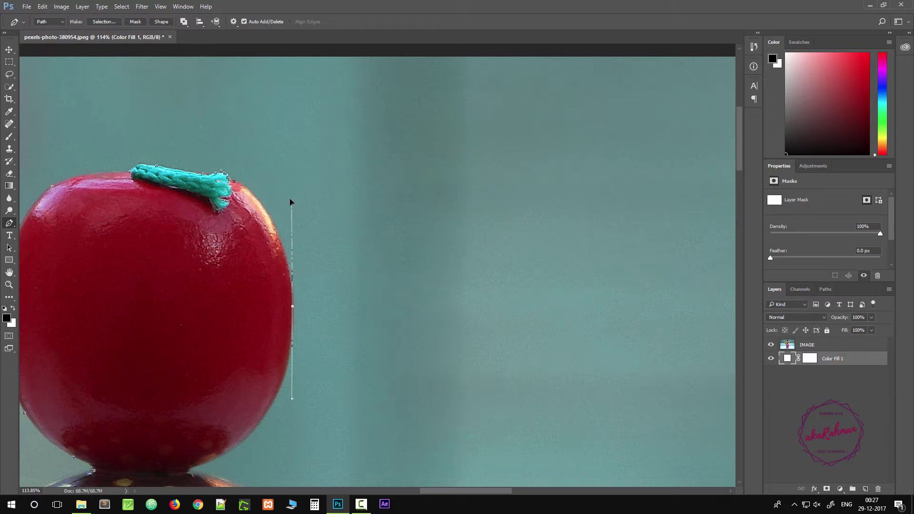
alt+click(293, 306)
drag(190, 469, 72, 458)
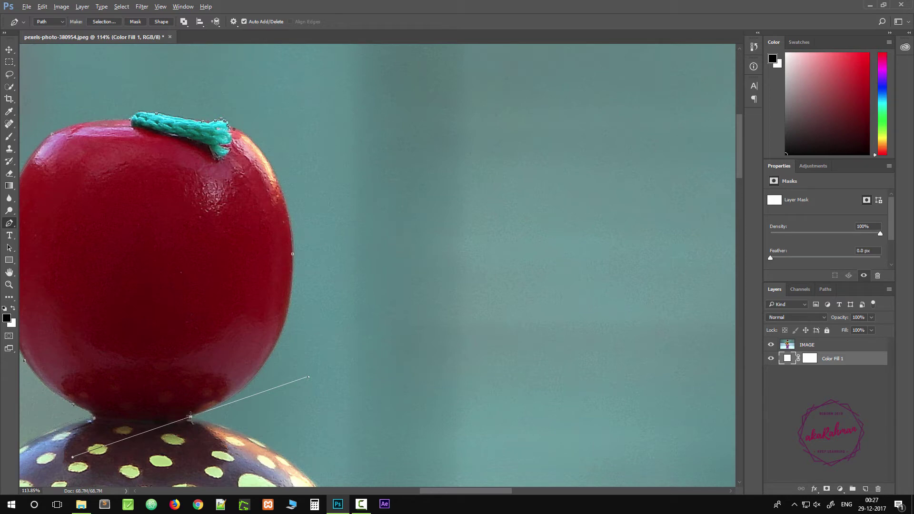
Trace the green scoop's right side down to the brown ring, adding and adjusting a mid-segment anchor point and ending in a corner point
scroll(325, 461, down, 5)
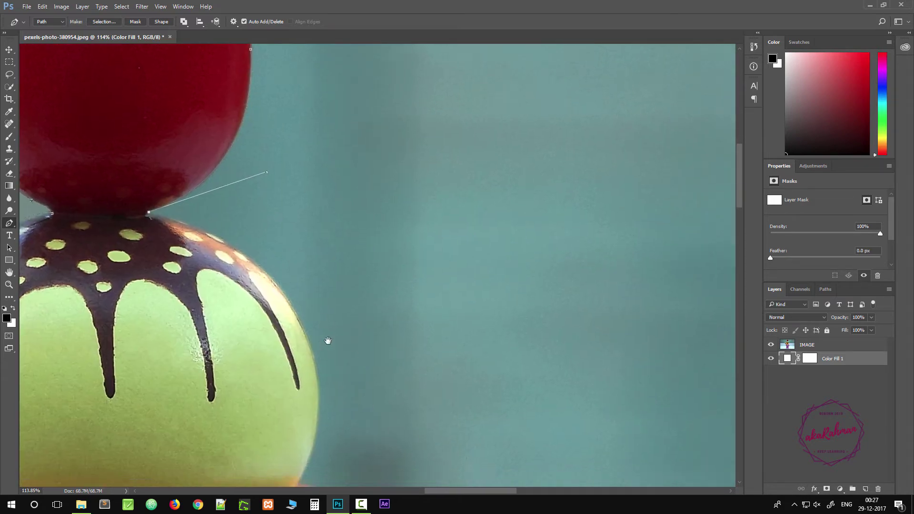
scroll(329, 340, down, 2)
drag(327, 409, 226, 439)
scroll(295, 372, down, 3)
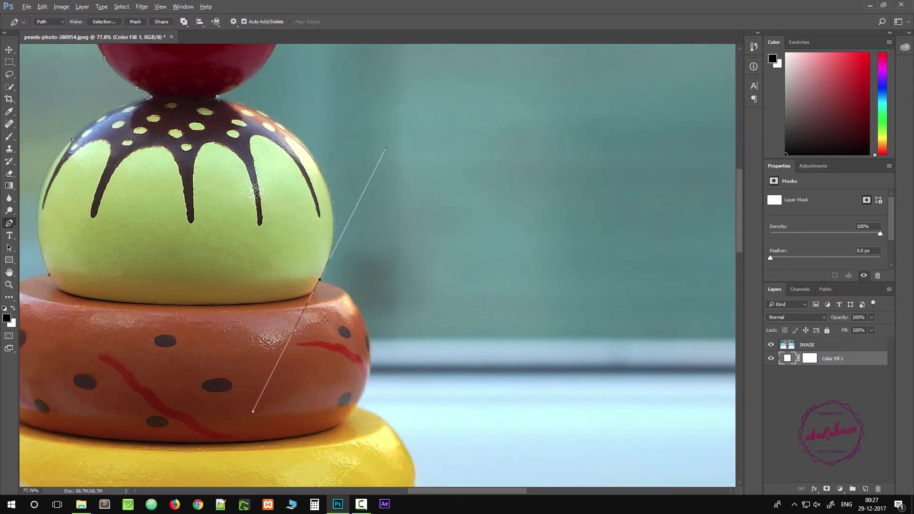
drag(386, 149, 372, 123)
click(332, 224)
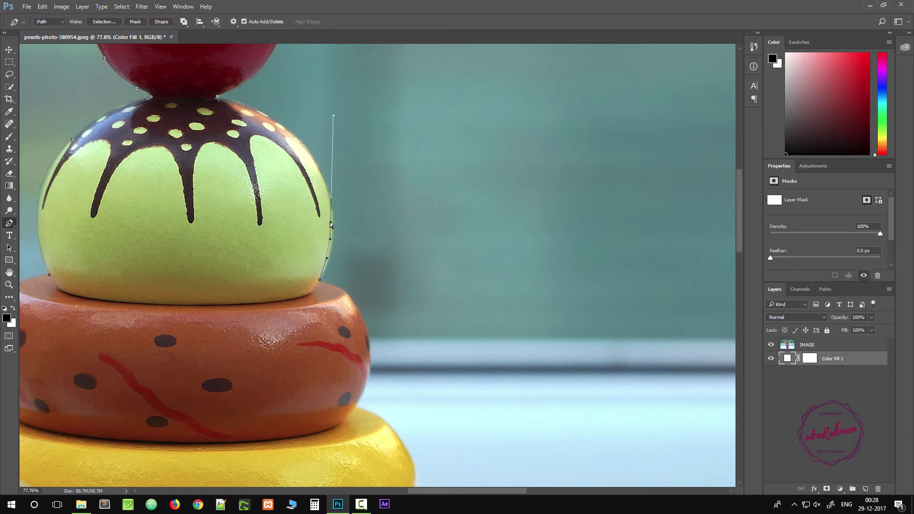
drag(331, 224, 329, 258)
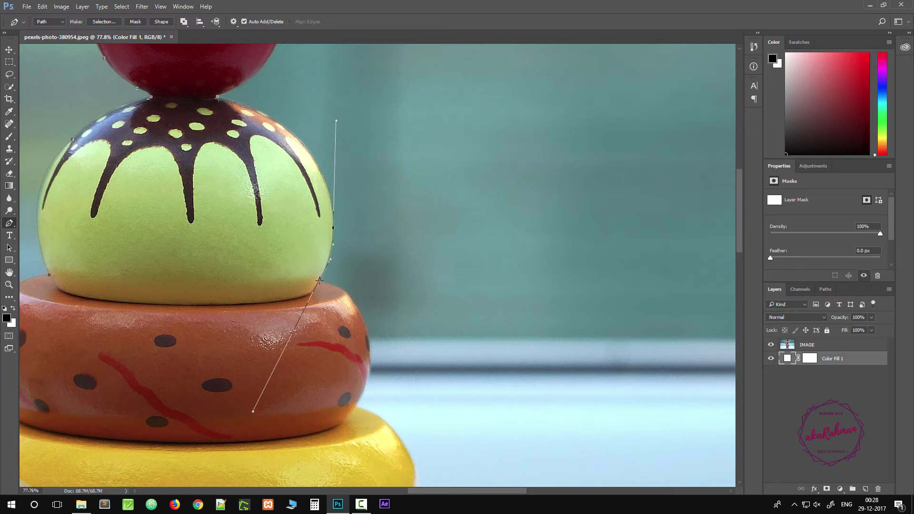
alt+click(320, 280)
Trace the brown ring's right side down to the yellow ring, fitting the curve with an added anchor point and ending in a corner
drag(356, 407, 311, 446)
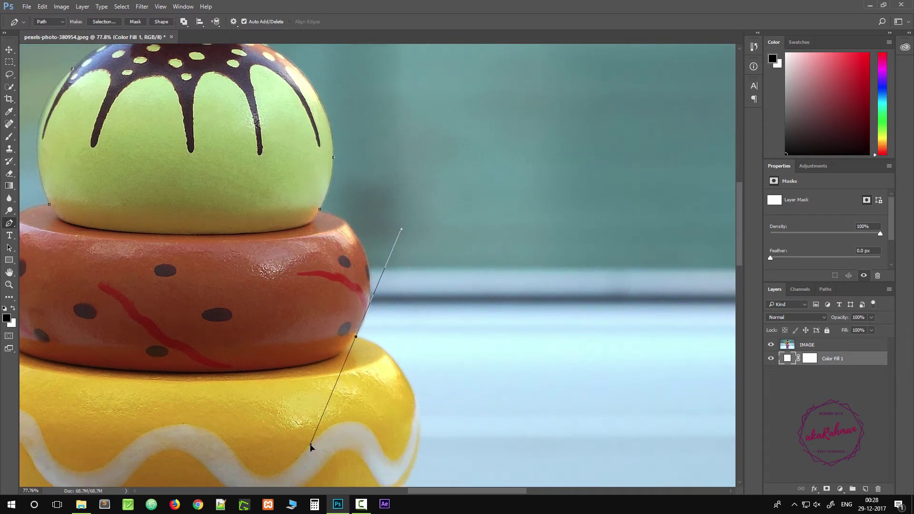
click(371, 300)
drag(370, 300, 370, 304)
click(365, 325)
click(356, 336)
Trace the yellow ring's right side down to the white ring, adding an anchor point to fit the curve and ending in a corner
drag(386, 353, 387, 357)
drag(466, 423, 388, 245)
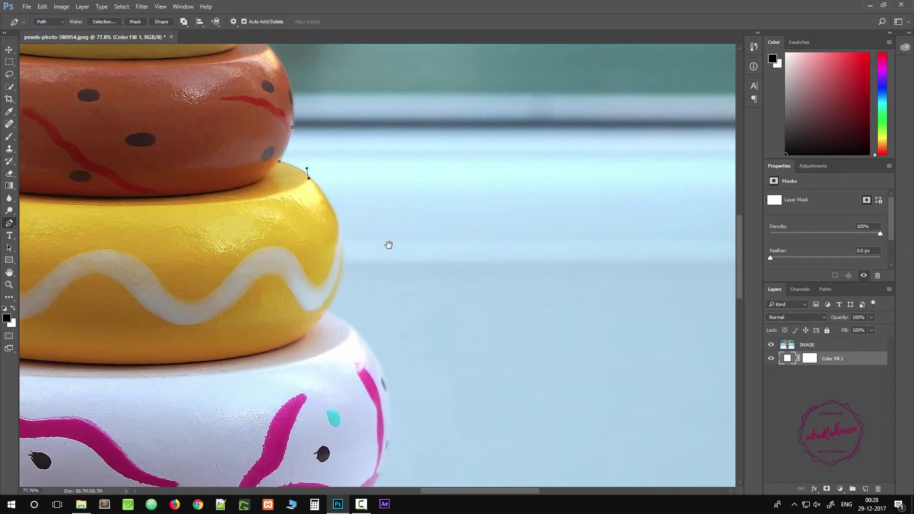
drag(325, 312, 276, 400)
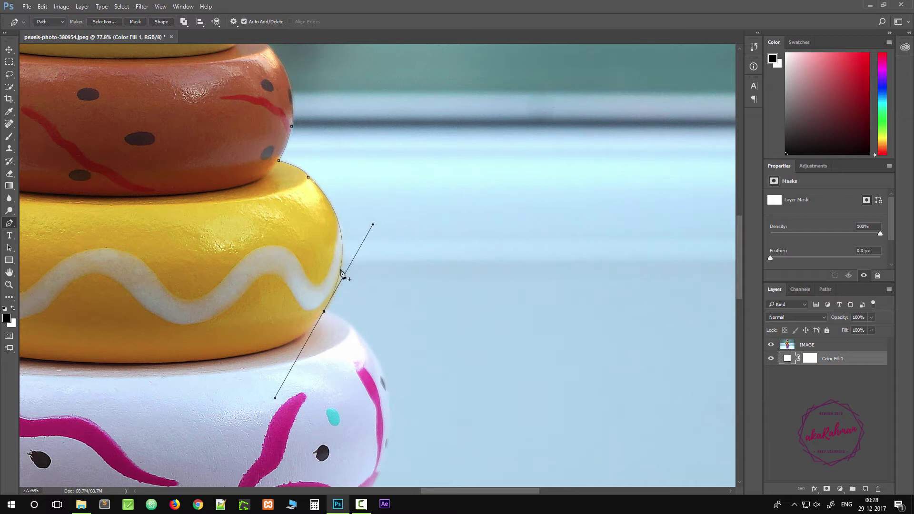
drag(340, 270, 347, 330)
click(323, 312)
Continue the path down the right sides of the white ring and the purple cup's rim, ending each curve in a corner point
drag(430, 392, 359, 222)
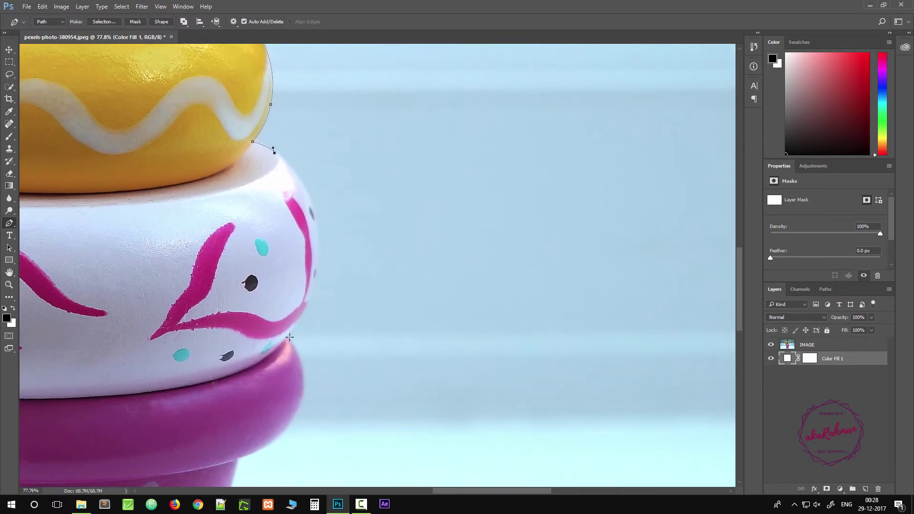
drag(286, 337, 204, 448)
alt+click(286, 337)
scroll(341, 266, down, 6)
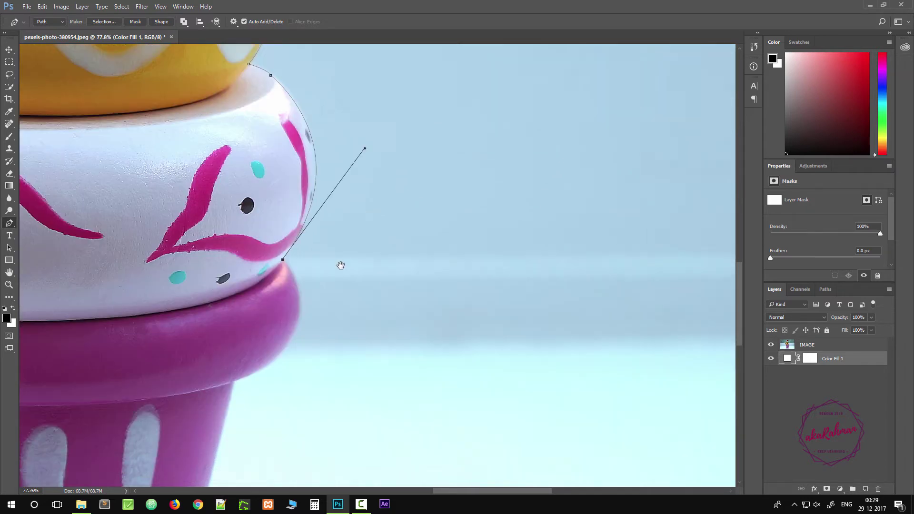
drag(242, 306, 133, 354)
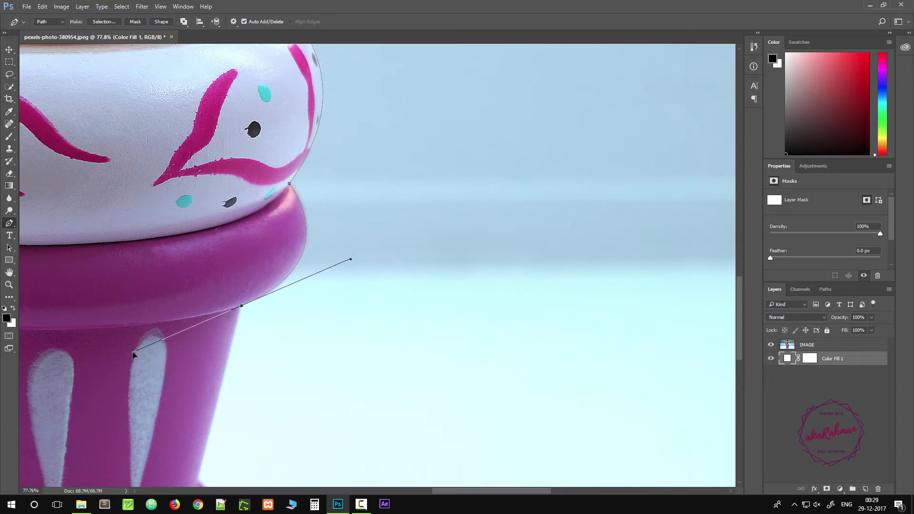
alt+click(242, 306)
Trace the cup's tapered right side and both base tiers down to the foot's lower right edge, ending in a corner point
drag(241, 367, 402, 209)
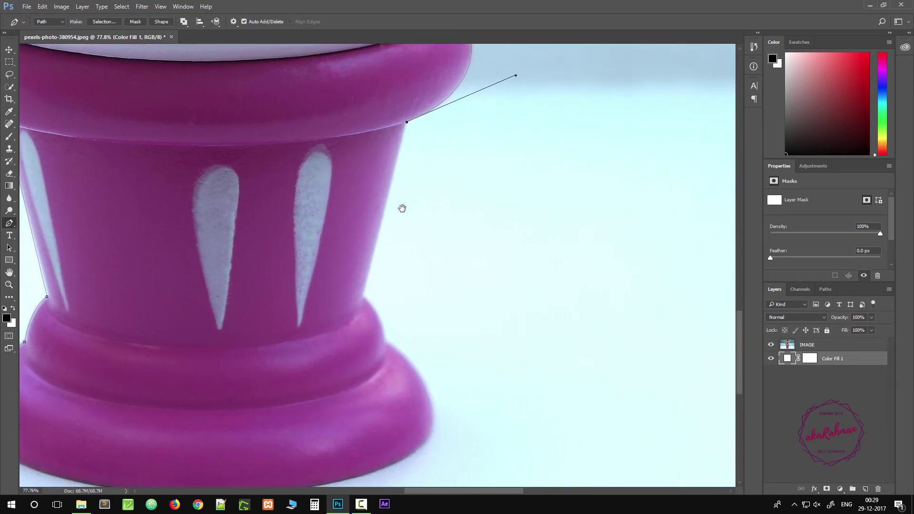
click(364, 294)
drag(386, 341, 389, 373)
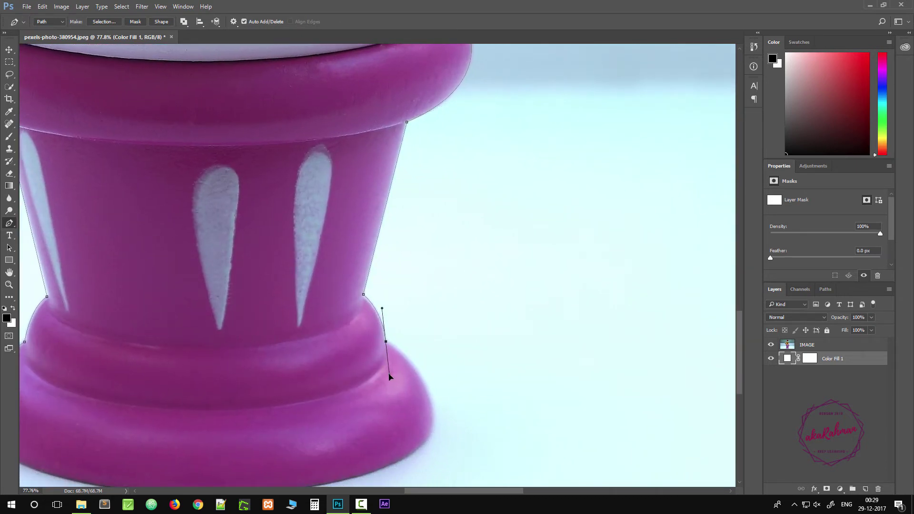
alt+click(386, 341)
drag(482, 392, 412, 239)
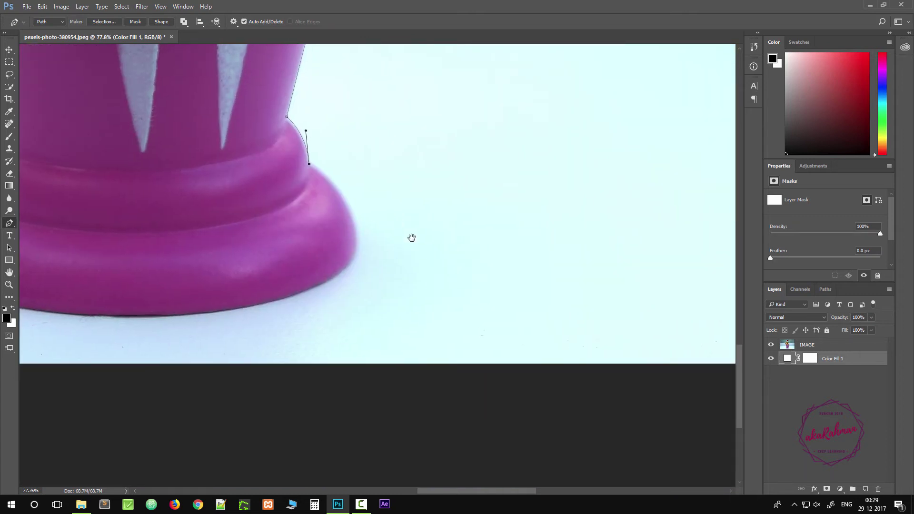
drag(353, 260, 608, 268)
alt+click(351, 260)
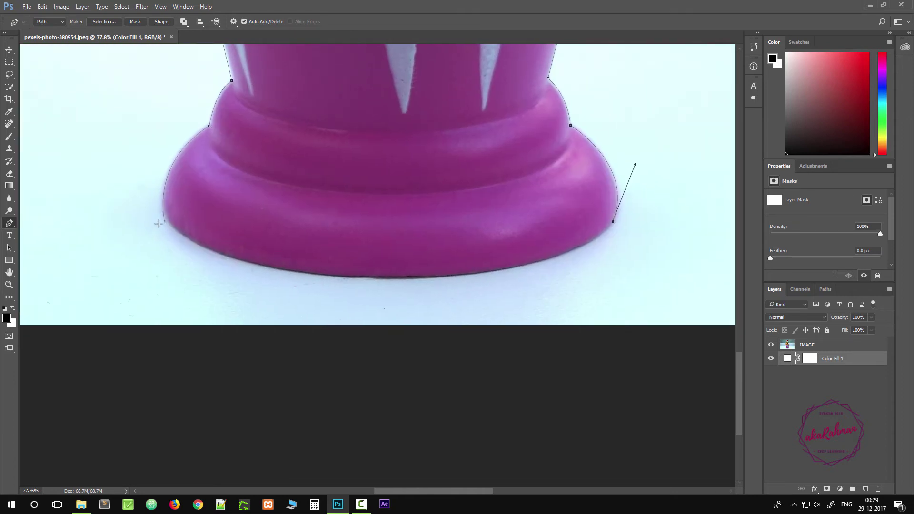
Close the path at the foot's lower left and fit it to the bottom edge with two added anchor points and adjusted handles
drag(166, 226, 36, 103)
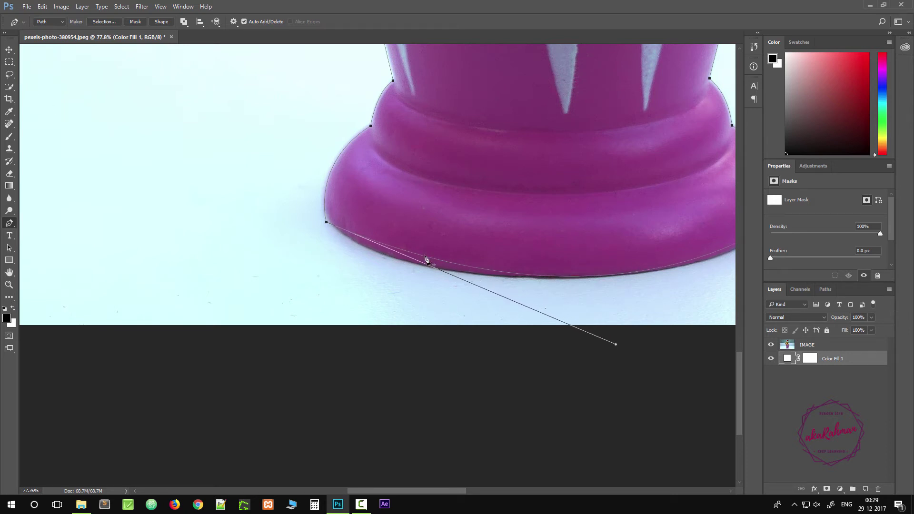
mouse_move(427, 259)
mouse_down()
mouse_move(440, 266)
mouse_move(420, 263)
mouse_up()
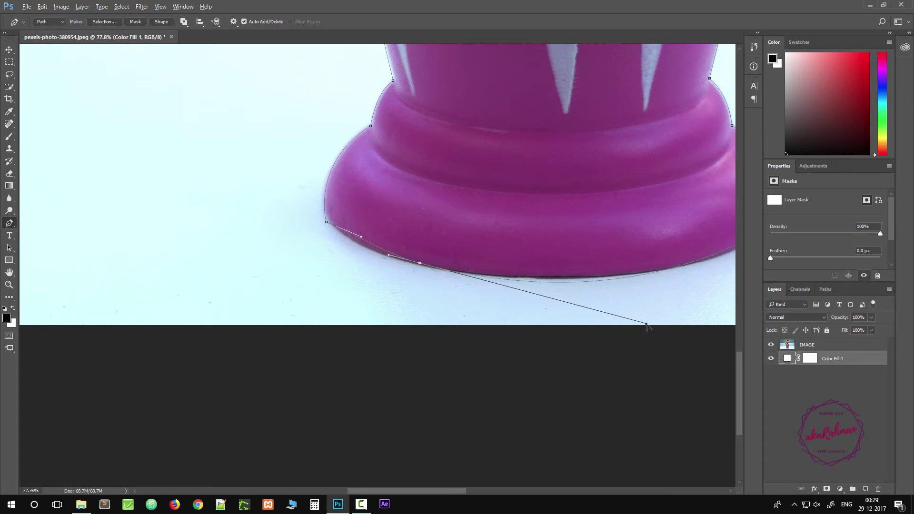
drag(647, 325, 635, 310)
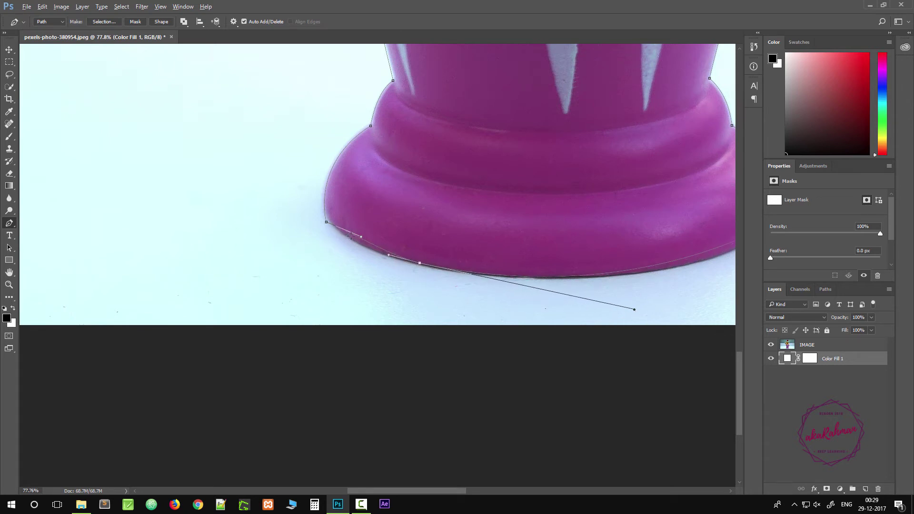
mouse_move(361, 239)
mouse_down()
mouse_move(351, 246)
mouse_move(364, 252)
mouse_up()
drag(635, 272, 288, 272)
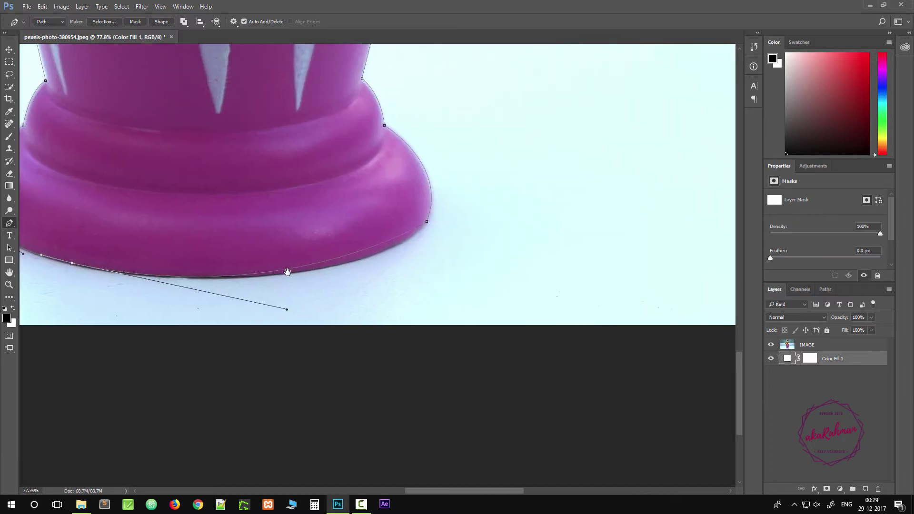
click(353, 255)
drag(356, 254, 359, 264)
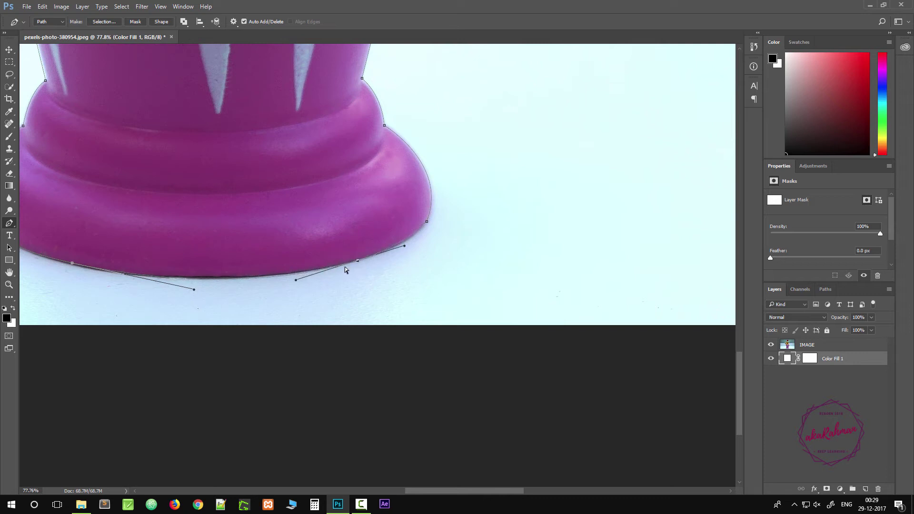
drag(296, 280, 295, 278)
Convert the sundae path to a selection and fill it with black on the Color Fill 1 layer mask
scroll(342, 295, down, 6)
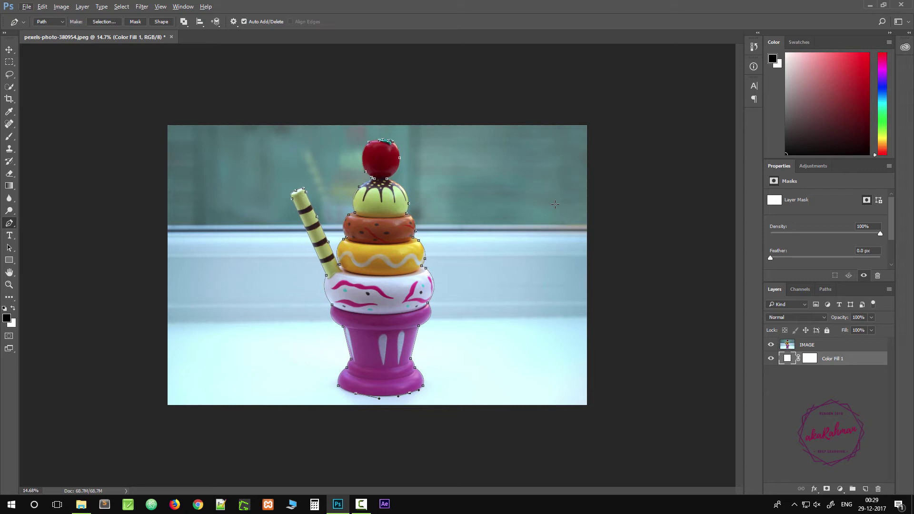
key(ctrl+Return)
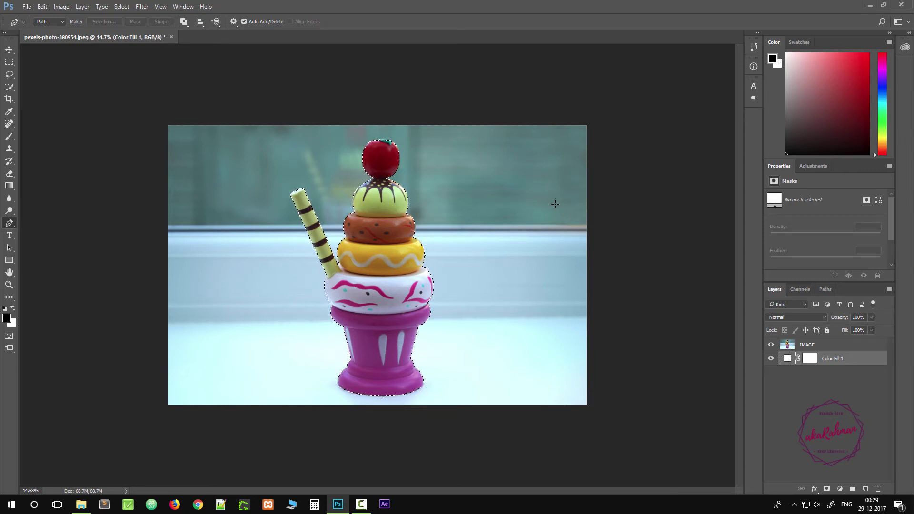
click(810, 359)
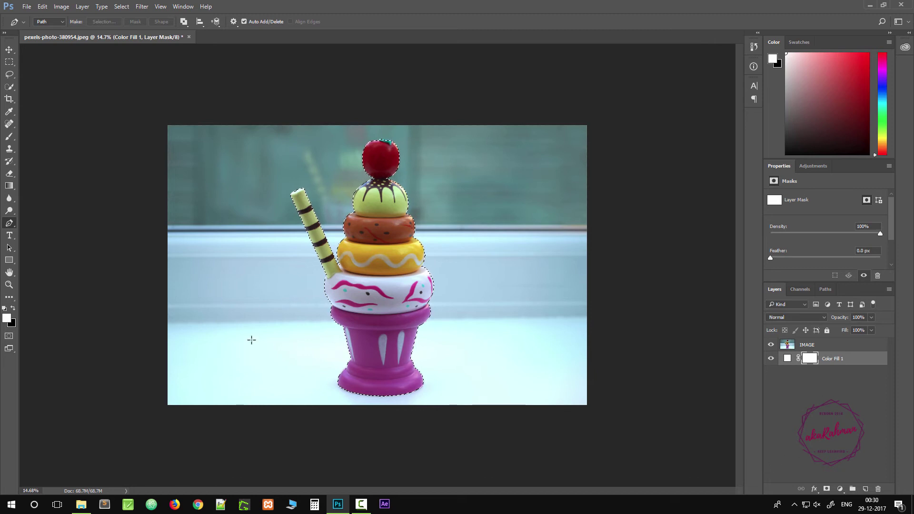
key(x)
key(alt+BackSpace)
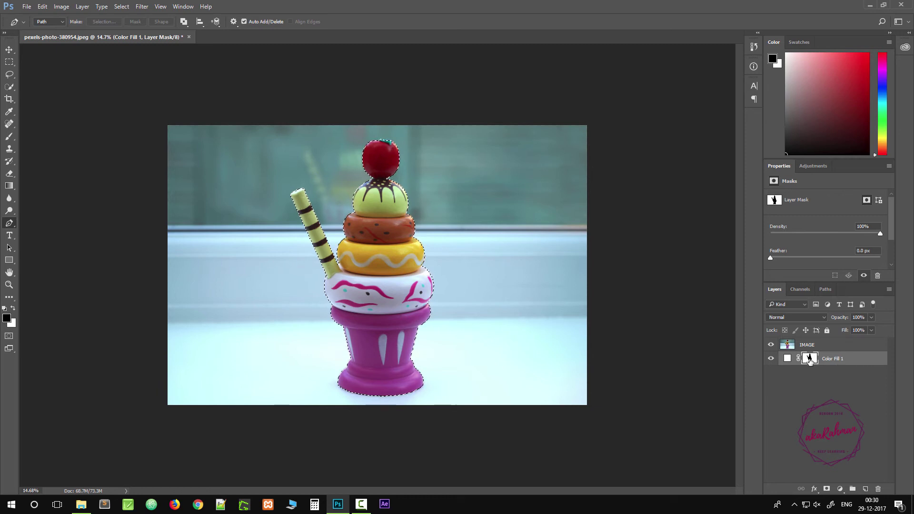
Move the Color Fill 1 layer above the IMAGE layer and deselect the sundae
drag(809, 361, 827, 342)
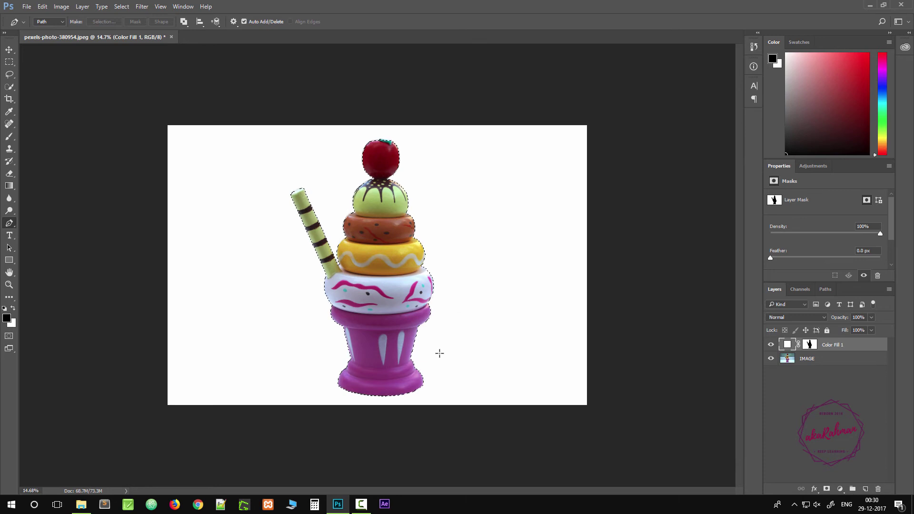
key(ctrl+d)
Examine the foreground and background colours in the Color Picker and the available fill and adjustment layer types, keeping everything as set
click(6, 319)
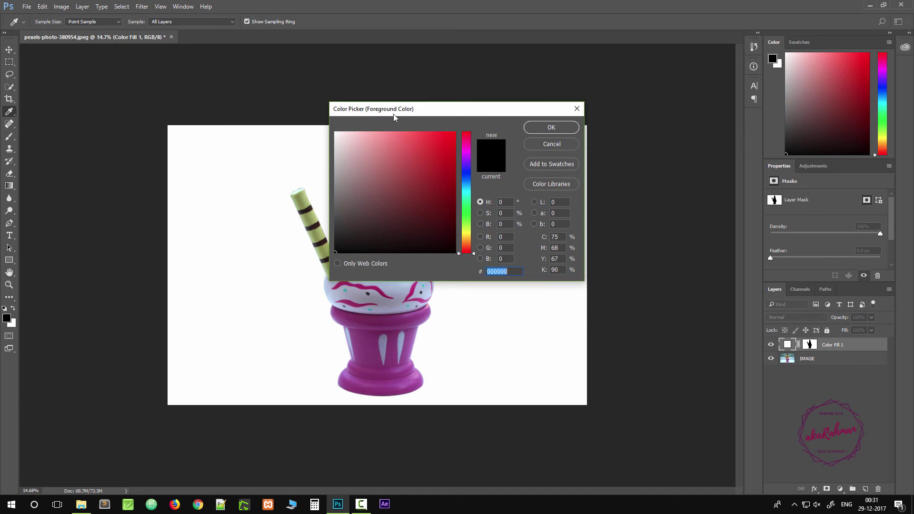
click(529, 144)
key(p)
click(12, 324)
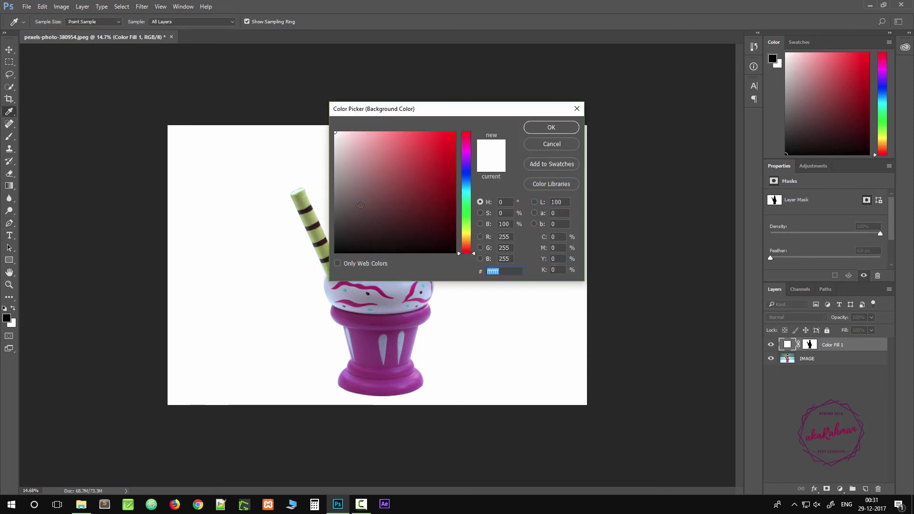
click(552, 127)
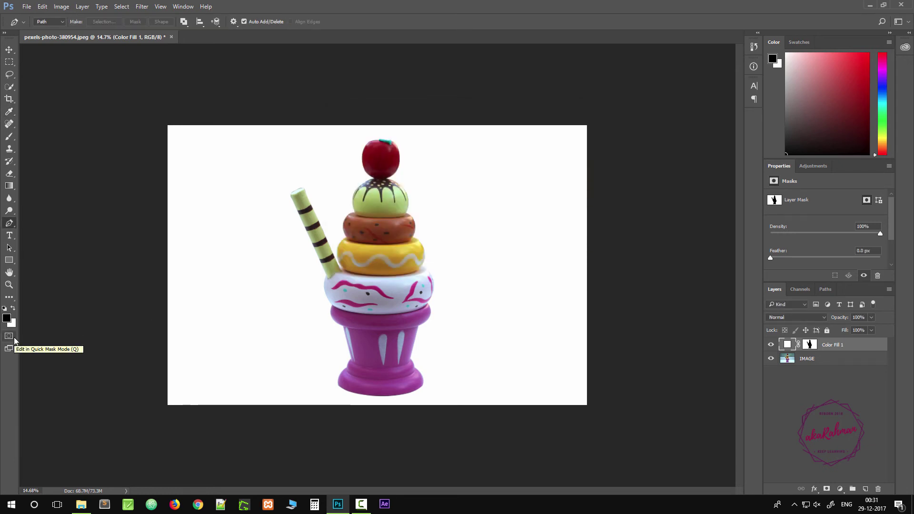
click(840, 490)
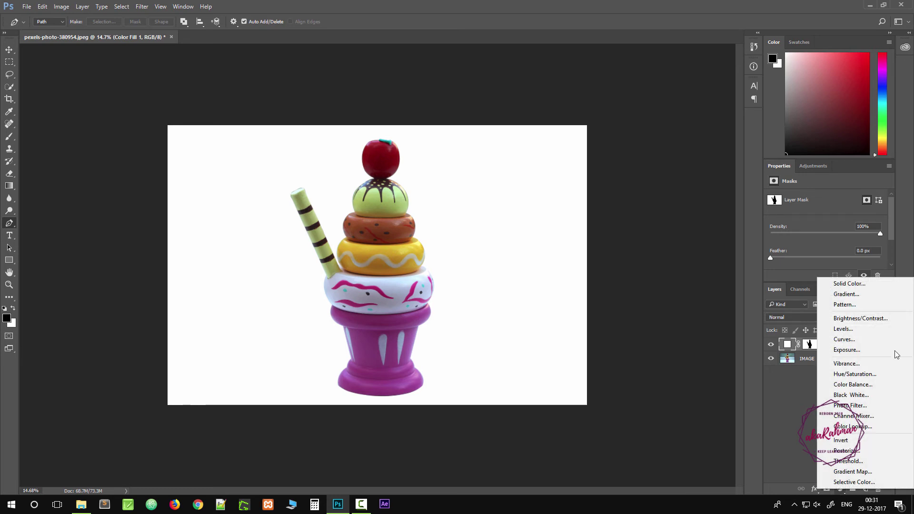
click(787, 442)
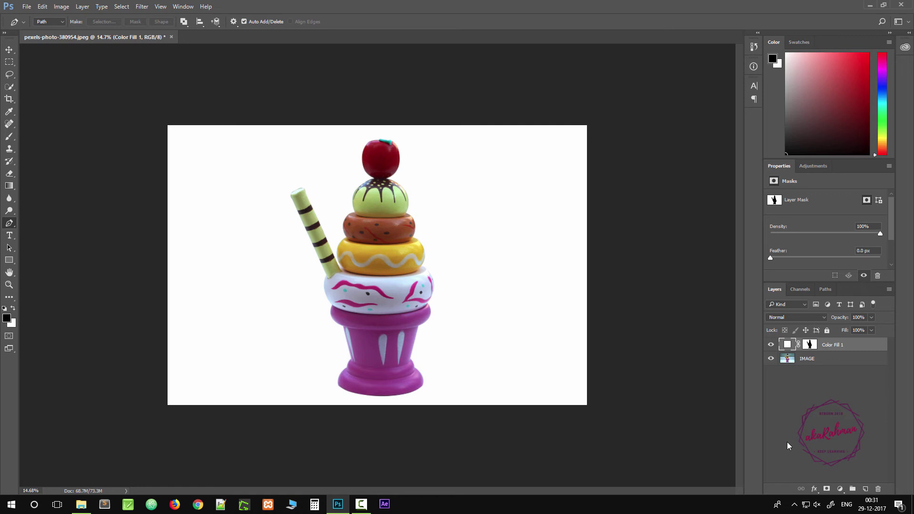
Move the Color Fill 1 layer below the IMAGE layer and back above it to compare the views
drag(829, 346, 828, 364)
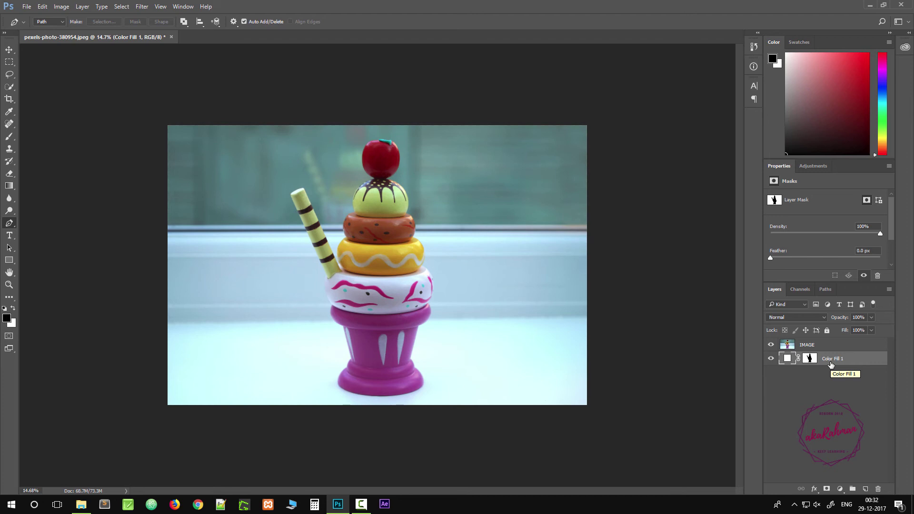
drag(831, 365, 838, 340)
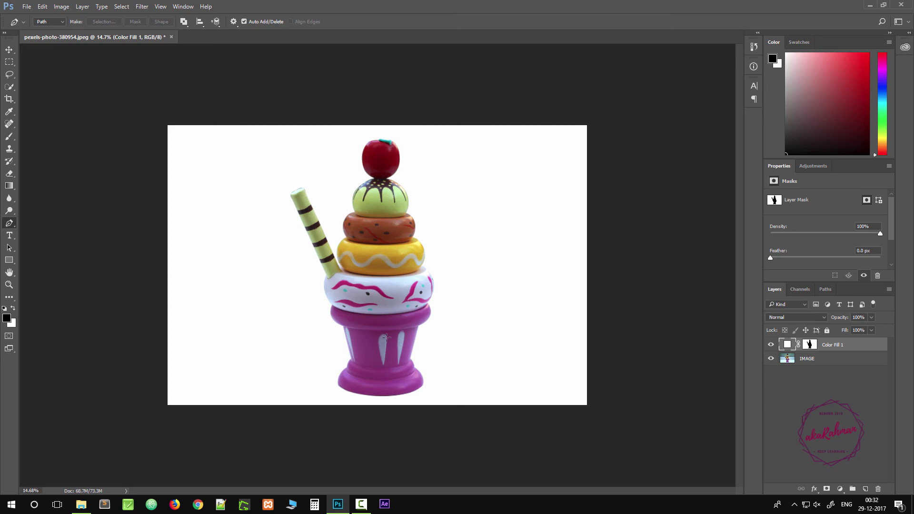
Make the Color Fill 1 layer mask active and set white as the foreground colour
scroll(403, 364, up, 5)
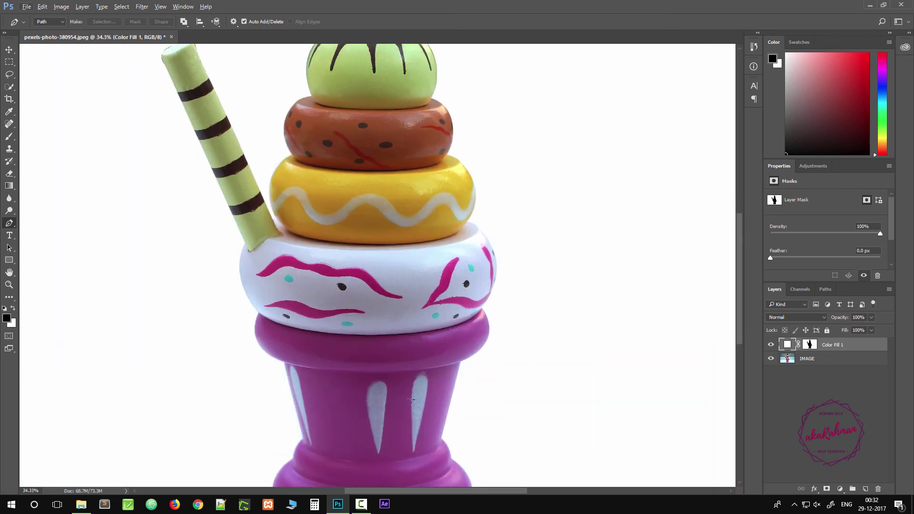
scroll(411, 399, down, 2)
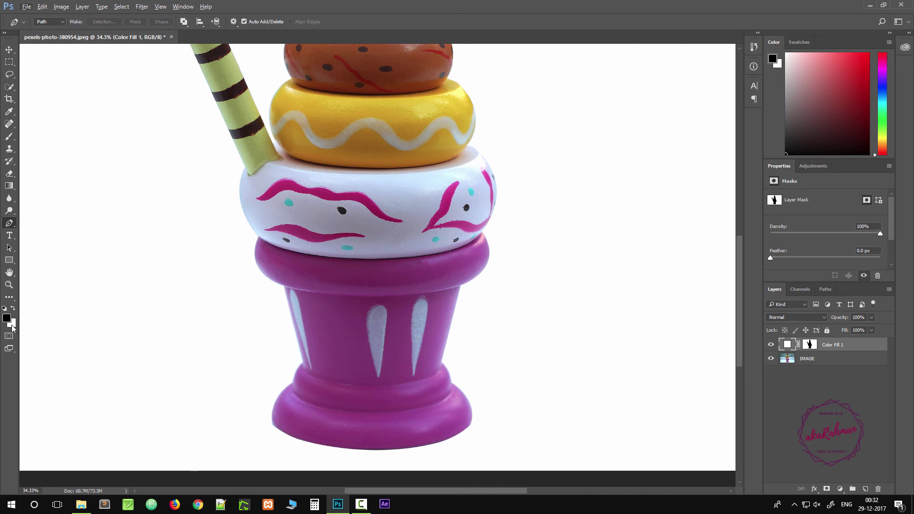
key(x)
click(810, 344)
scroll(440, 380, up, 1)
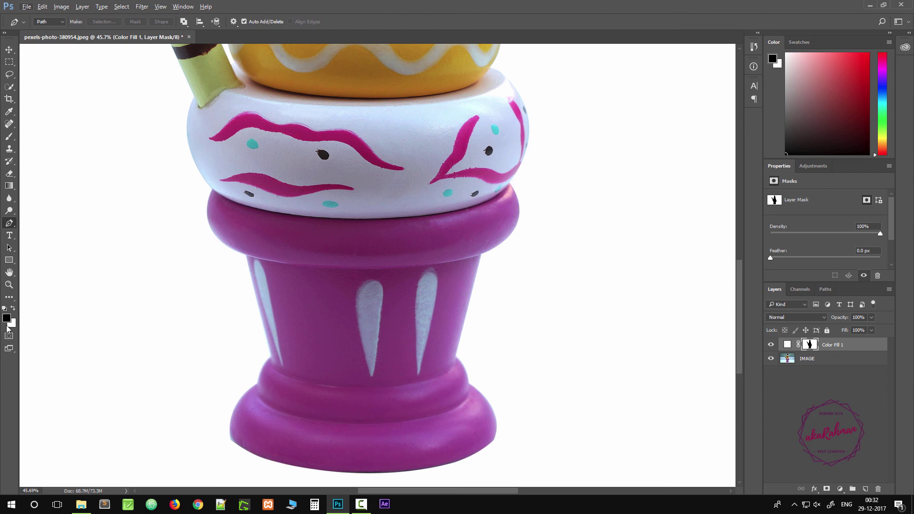
key(x)
Draw a closed four-cornered Pen path on the sundae's purple cup, curving its upper and lower edges to follow the cup's shape
click(270, 271)
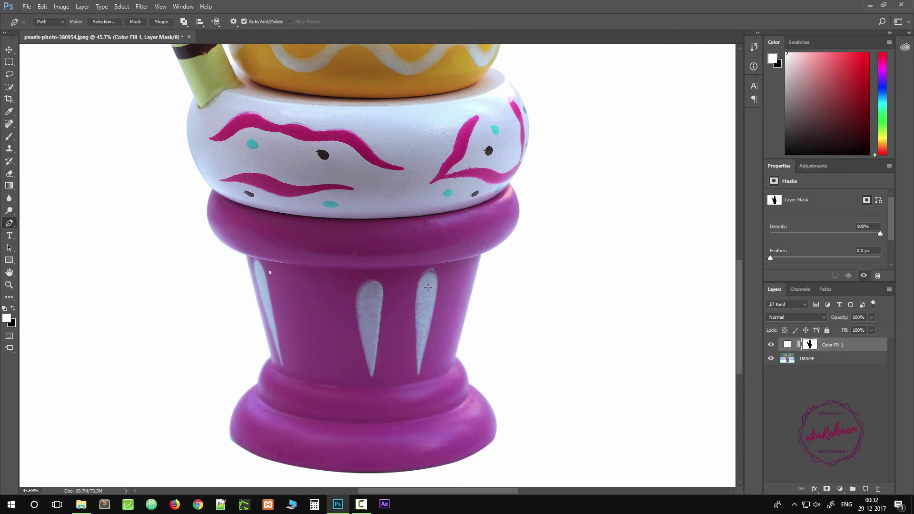
drag(453, 274, 572, 260)
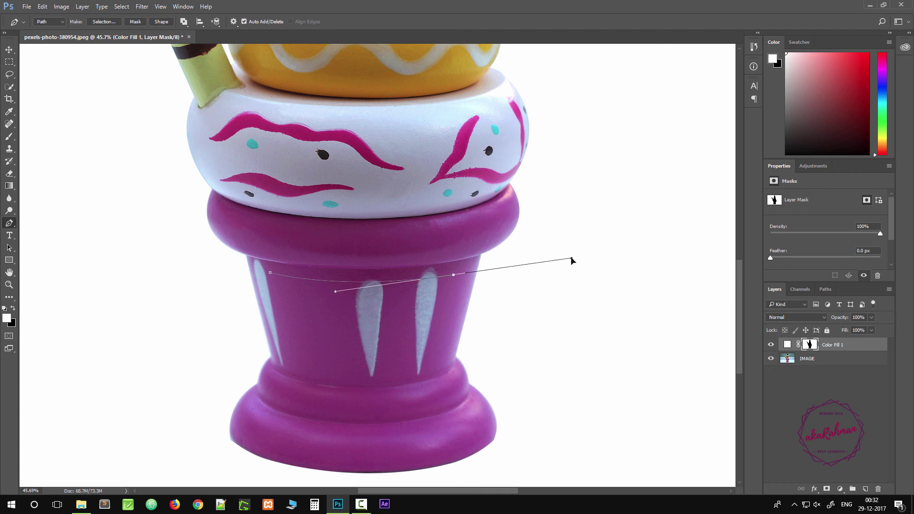
alt+click(454, 275)
click(441, 355)
drag(292, 354, 207, 332)
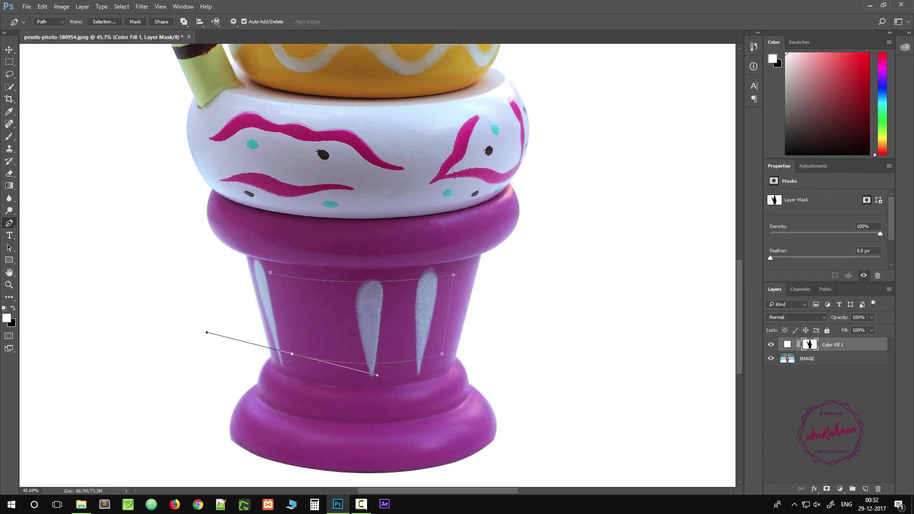
click(270, 272)
Convert the cup path to a selection, fill it with white on the Color Fill 1 layer mask, and deselect
key(ctrl+Return)
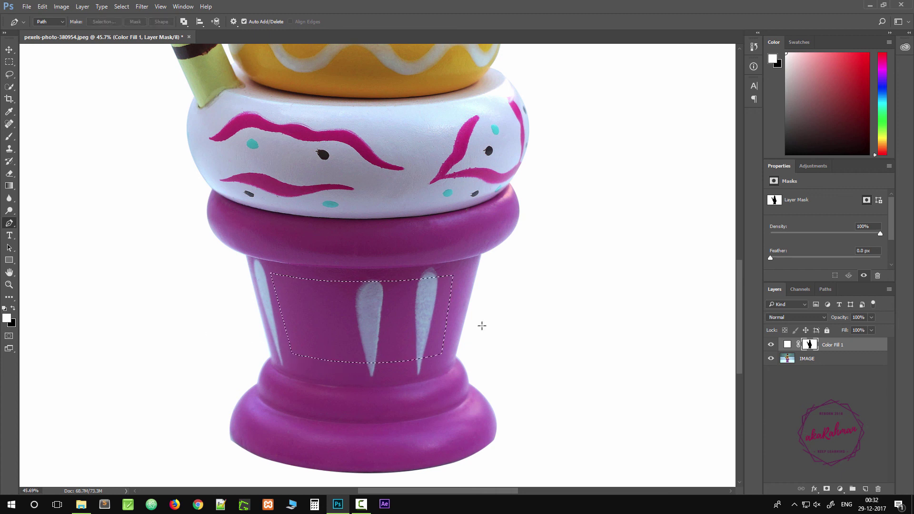
key(alt+BackSpace)
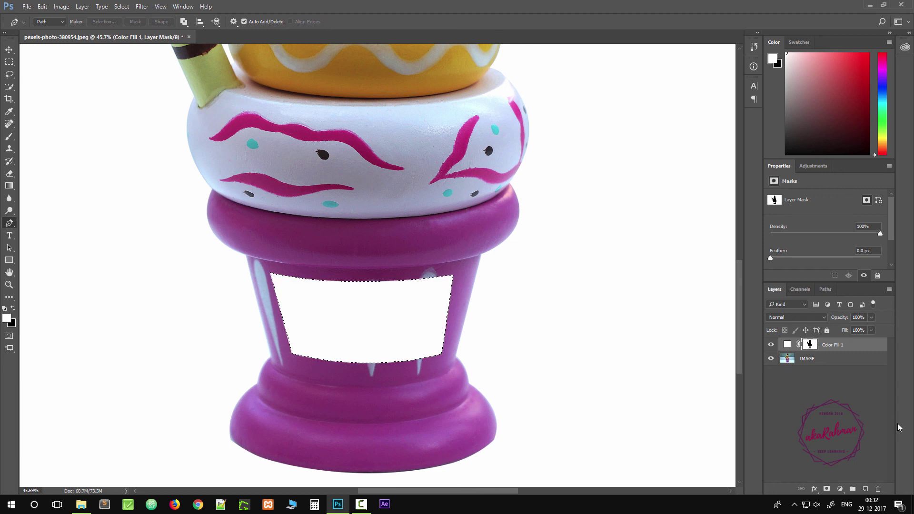
key(ctrl+d)
scroll(442, 323, down, 5)
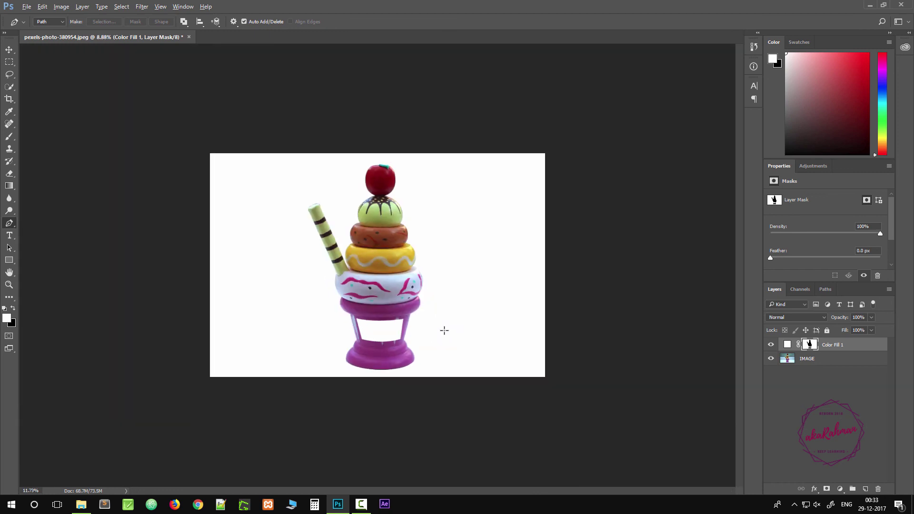